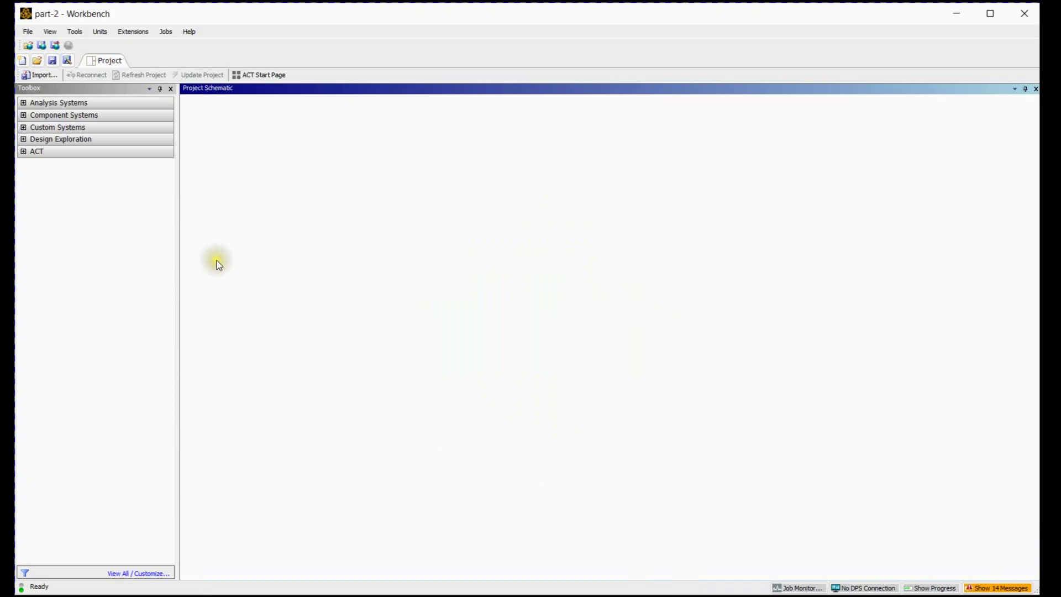
Step: Add a Geometry system to the Workbench project and create new SpaceClaim geometry from its A2 cell
click(25, 115)
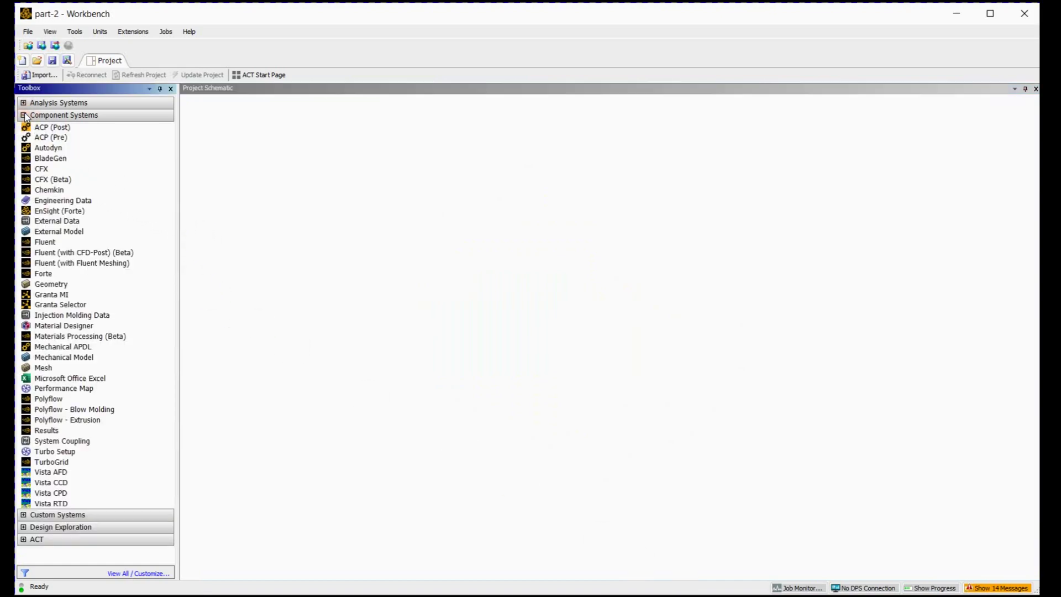
double_click(65, 285)
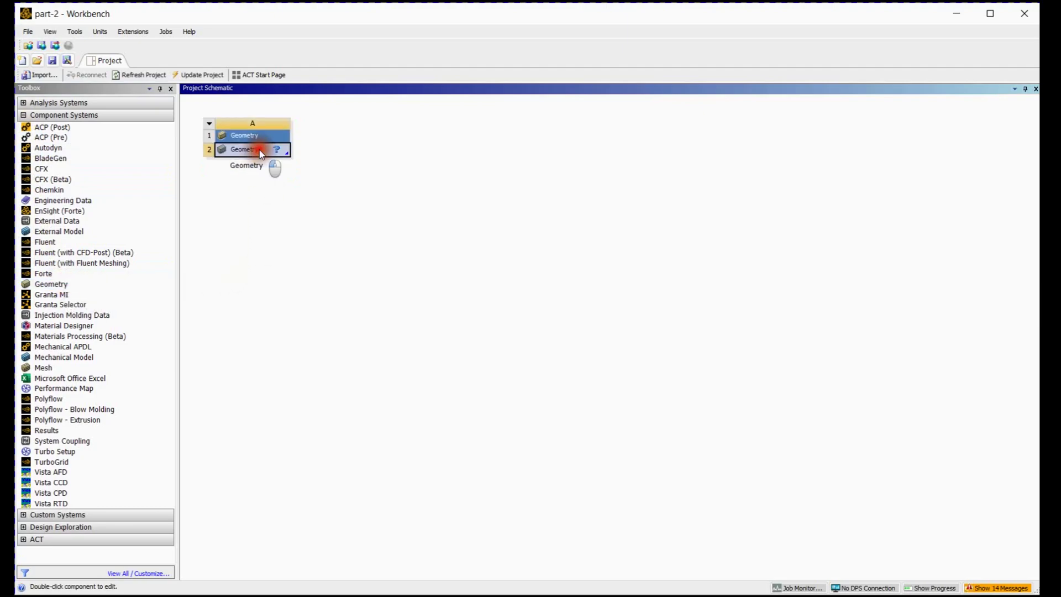
right_click(260, 153)
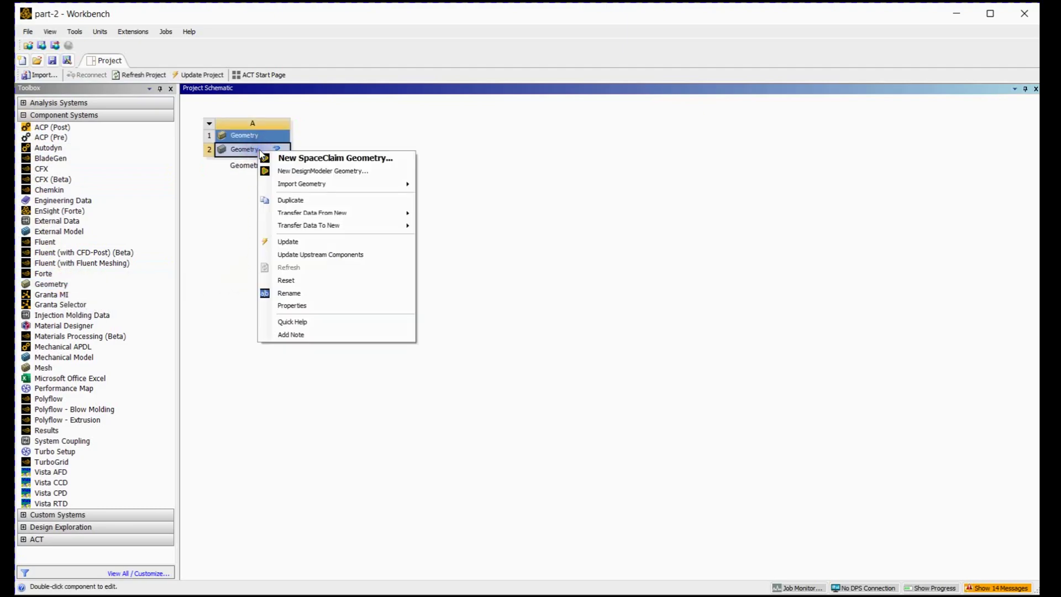
click(304, 159)
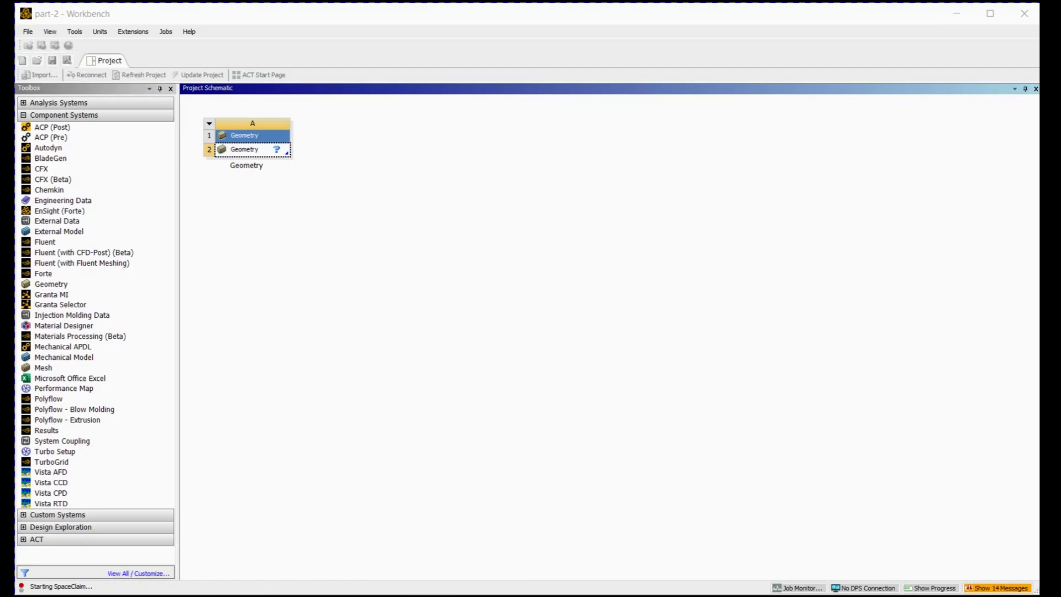
Step: Draw a red X axis arrow along the bottom edge of the part drawing
key(alt+Tab)
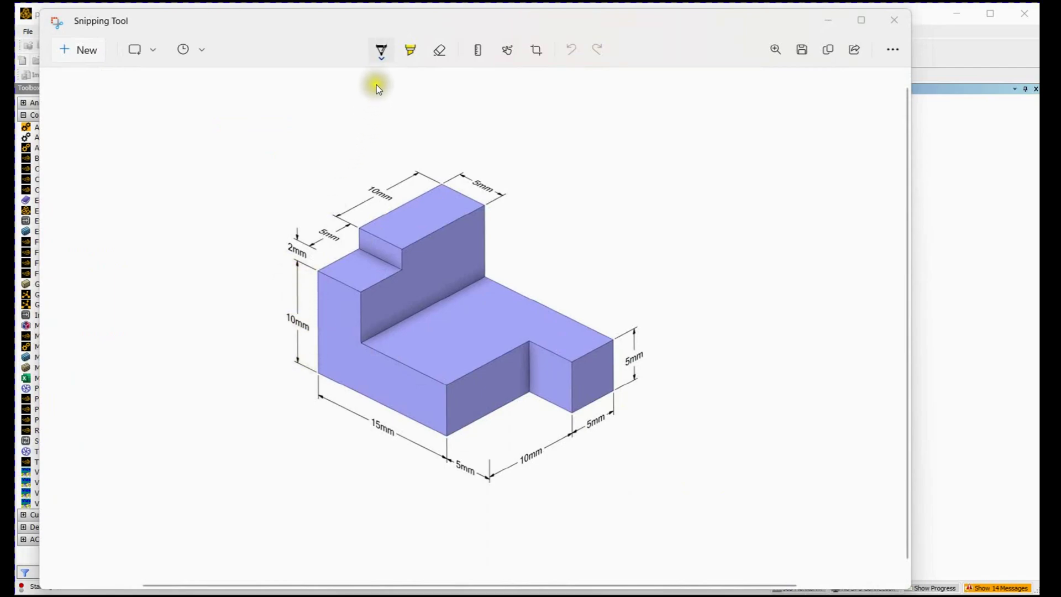
click(388, 54)
click(329, 149)
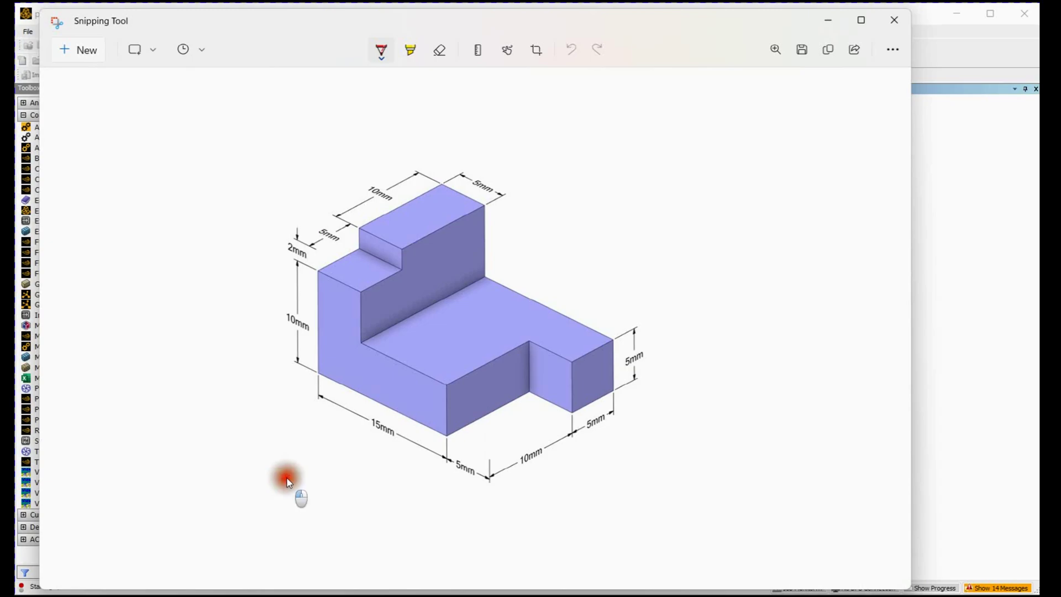
mouse_move(282, 480)
mouse_down()
mouse_move(310, 446)
mouse_move(314, 463)
mouse_up()
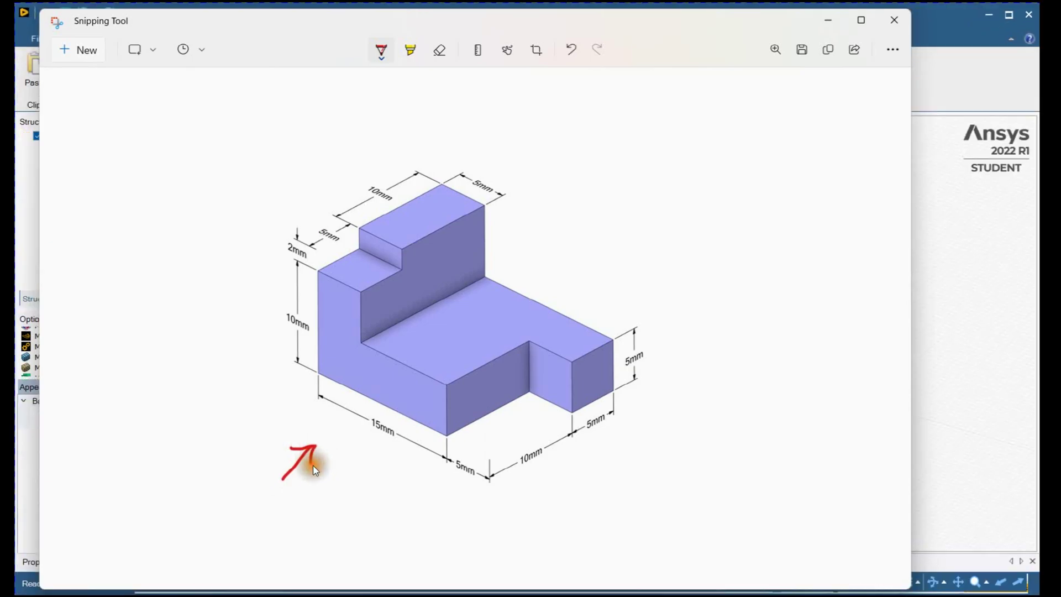
click(320, 373)
mouse_move(320, 373)
mouse_down()
mouse_move(592, 502)
mouse_move(574, 511)
mouse_move(625, 514)
mouse_move(608, 514)
mouse_up()
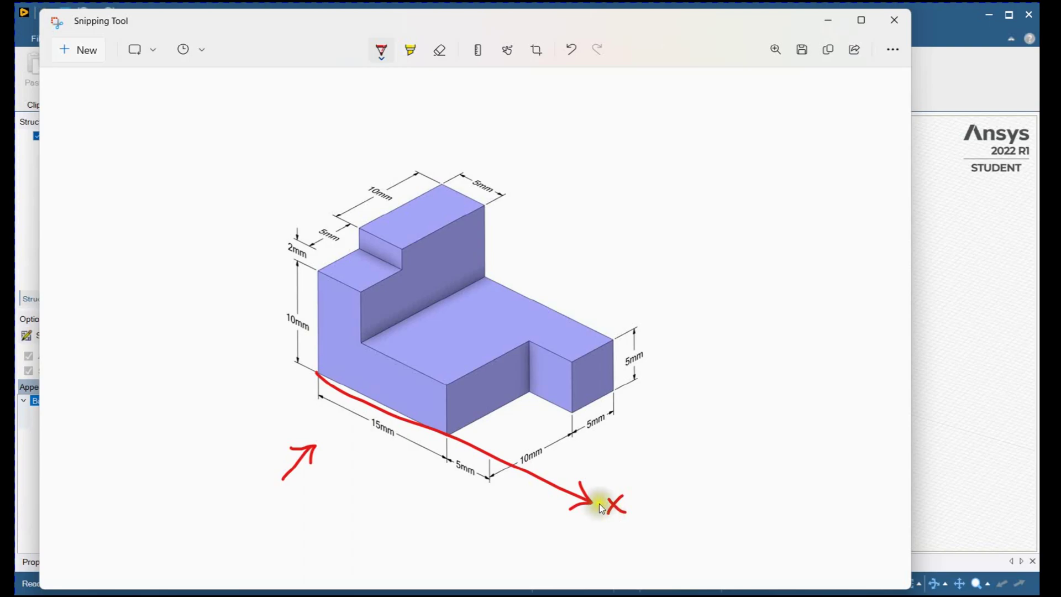
Step: Draw a green Y axis up from the corner with its arrowhead and label
click(387, 56)
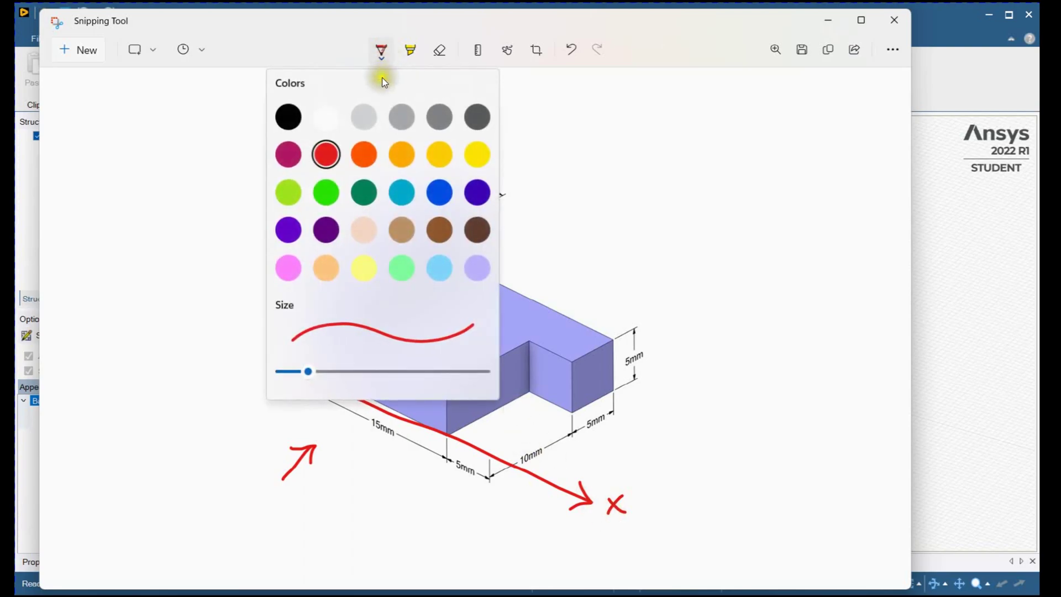
click(334, 191)
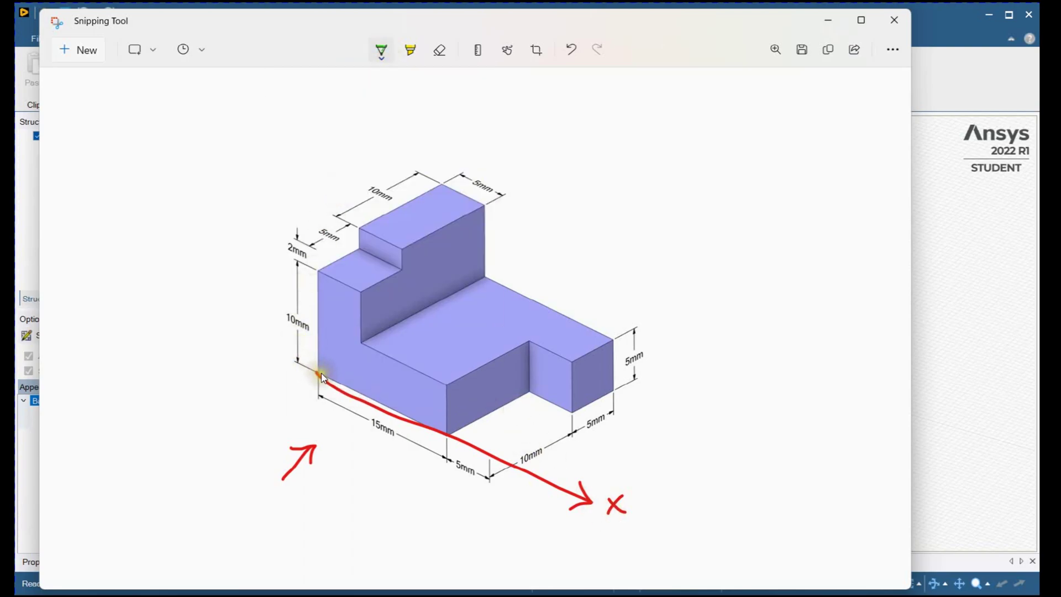
mouse_move(319, 374)
mouse_down()
mouse_move(318, 157)
mouse_move(339, 156)
mouse_up()
drag(256, 142, 267, 172)
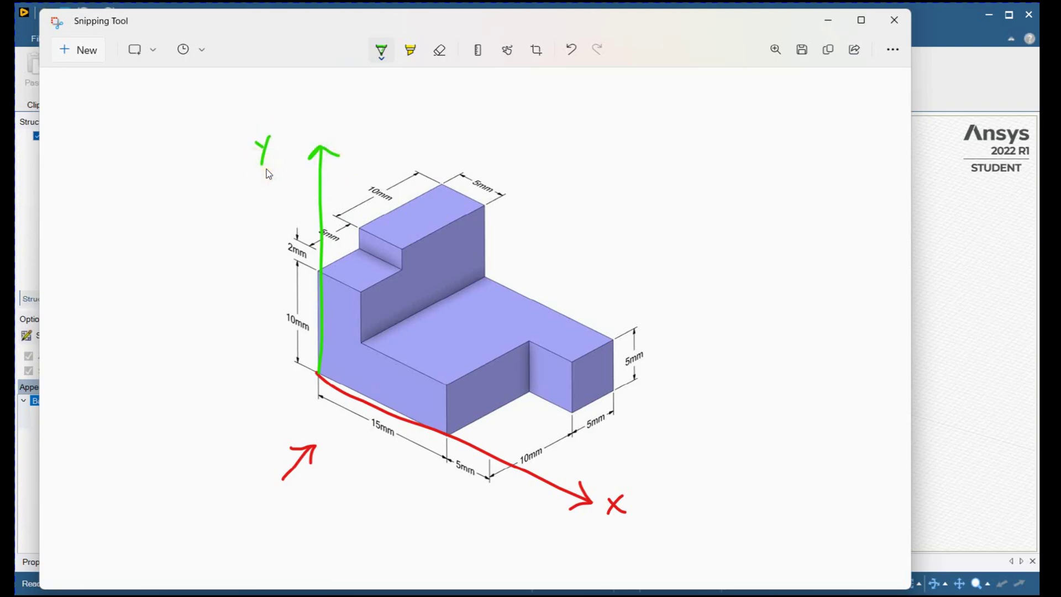
Step: Trace the L-shaped front profile in black ink
click(387, 58)
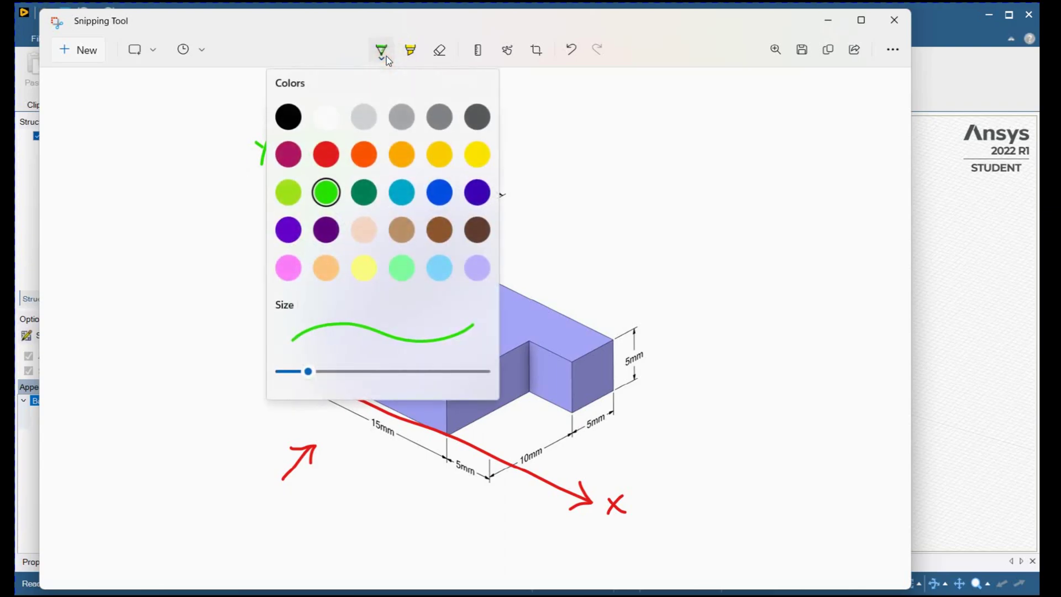
click(297, 118)
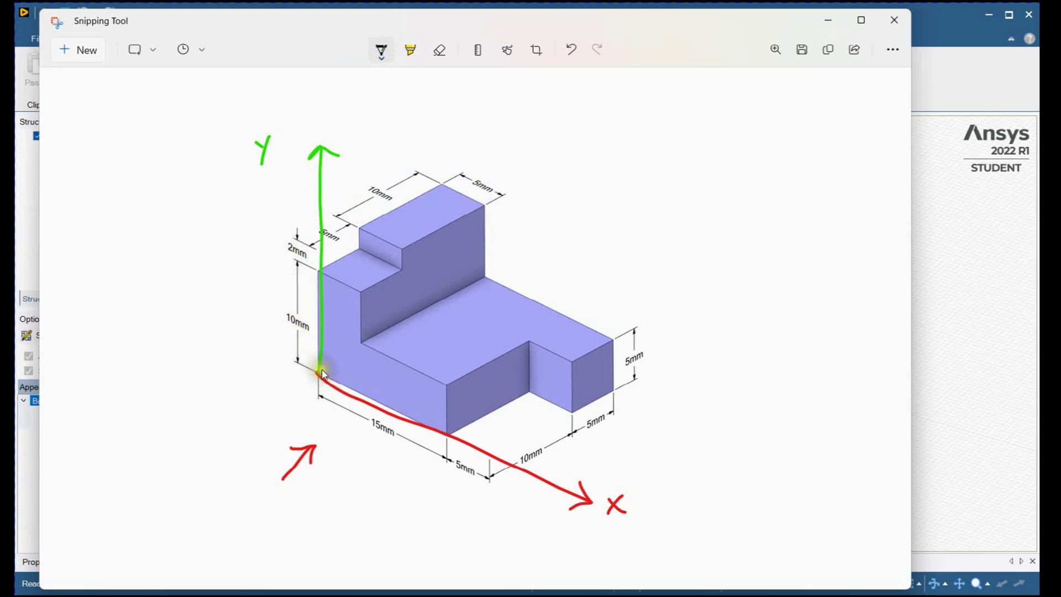
drag(318, 370, 498, 457)
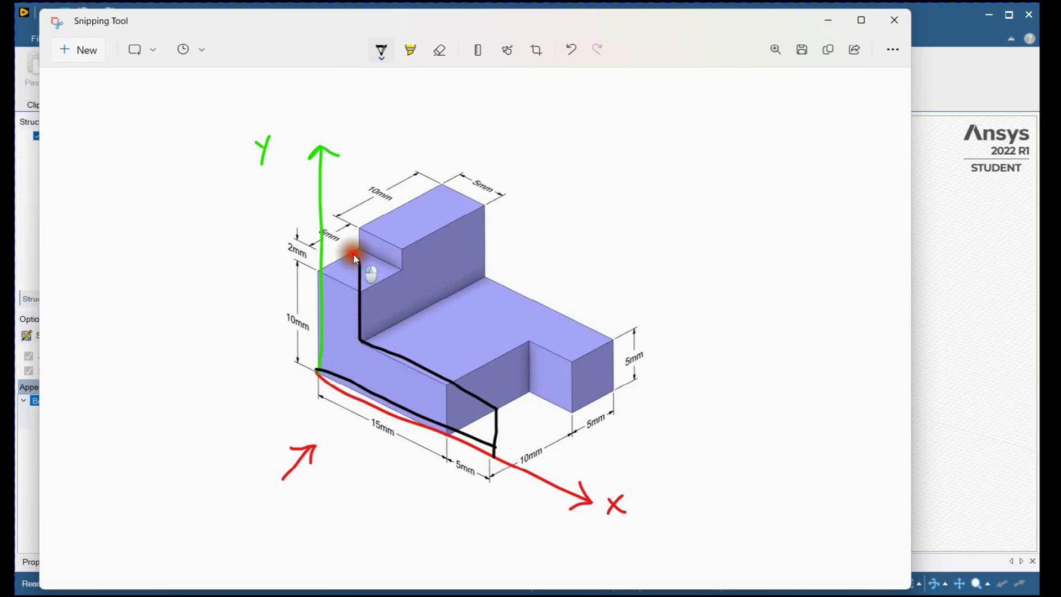
mouse_move(327, 251)
mouse_down()
mouse_move(317, 246)
mouse_move(315, 344)
mouse_move(317, 370)
mouse_move(328, 368)
mouse_up()
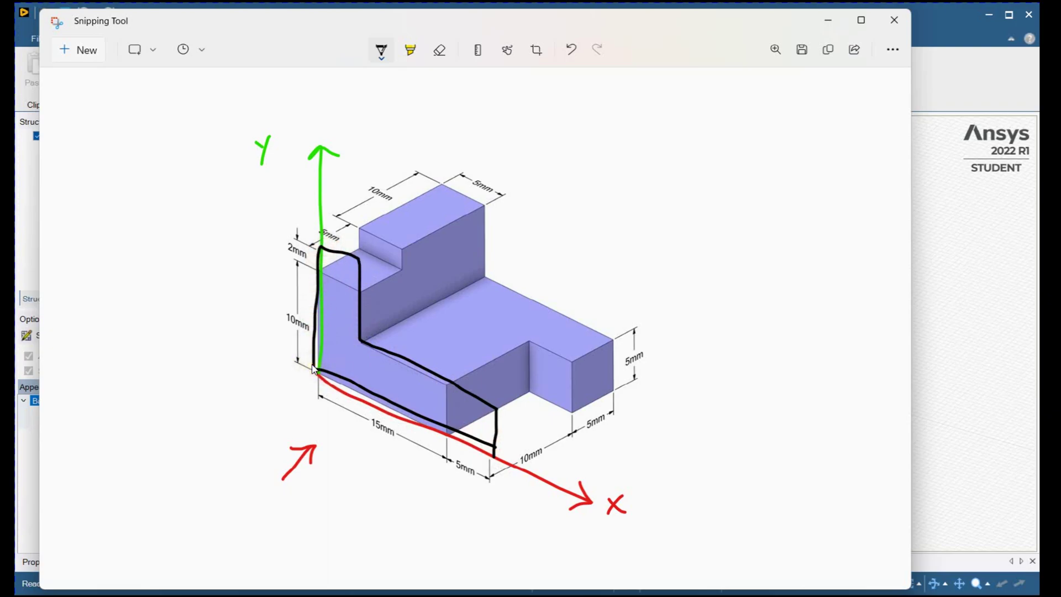
Step: Draw a dark indigo Z axis arrow on the part and label it Z
click(381, 52)
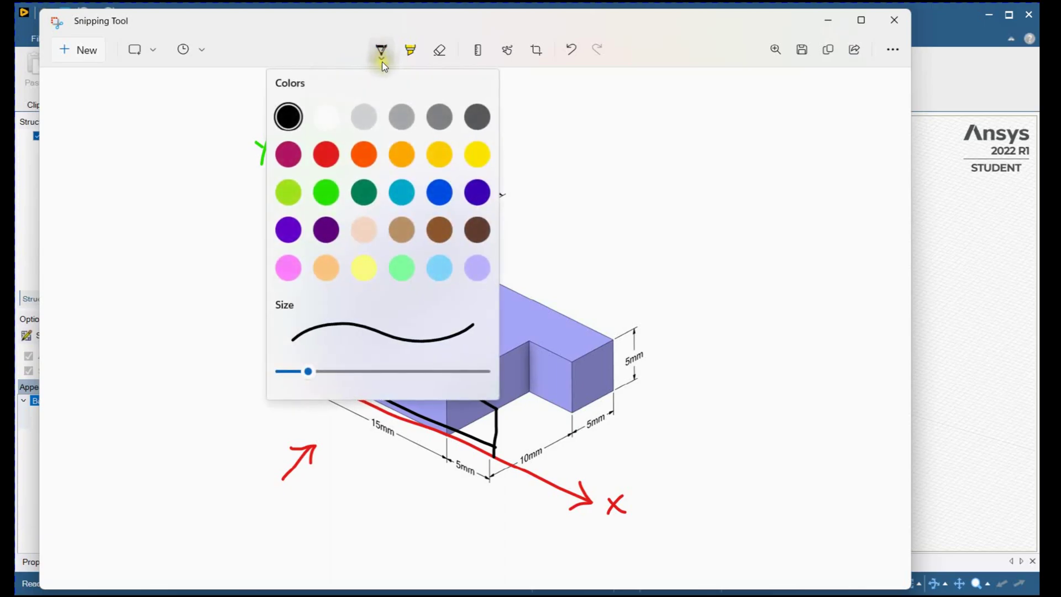
click(476, 192)
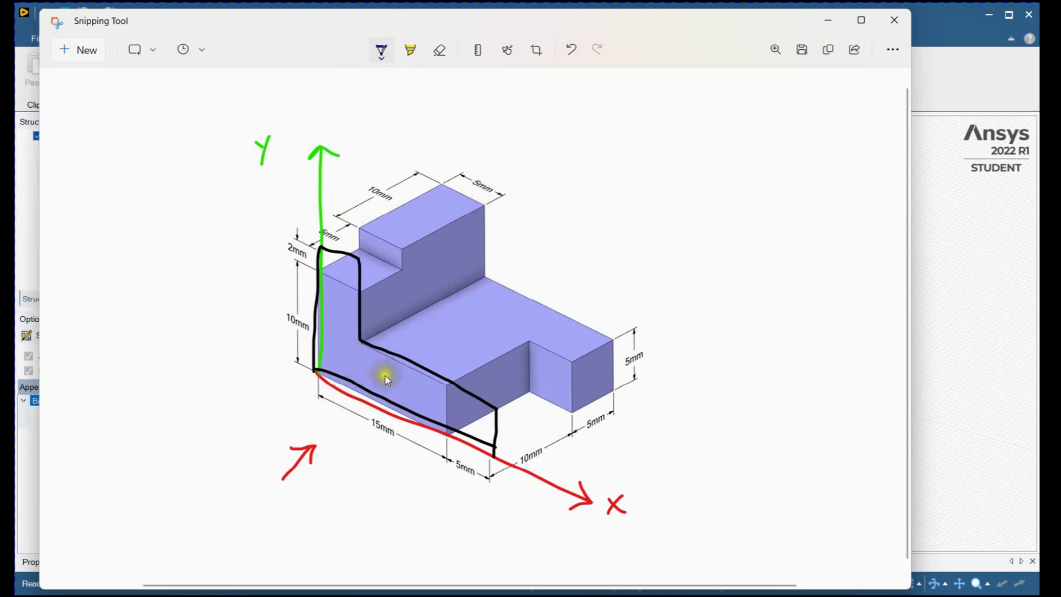
drag(408, 331, 432, 291)
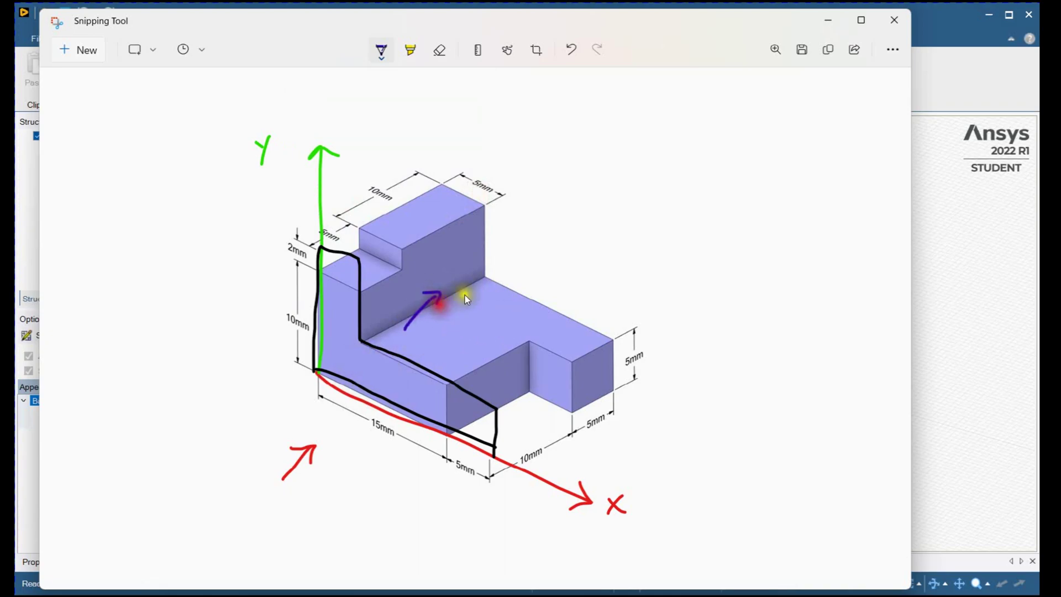
click(457, 282)
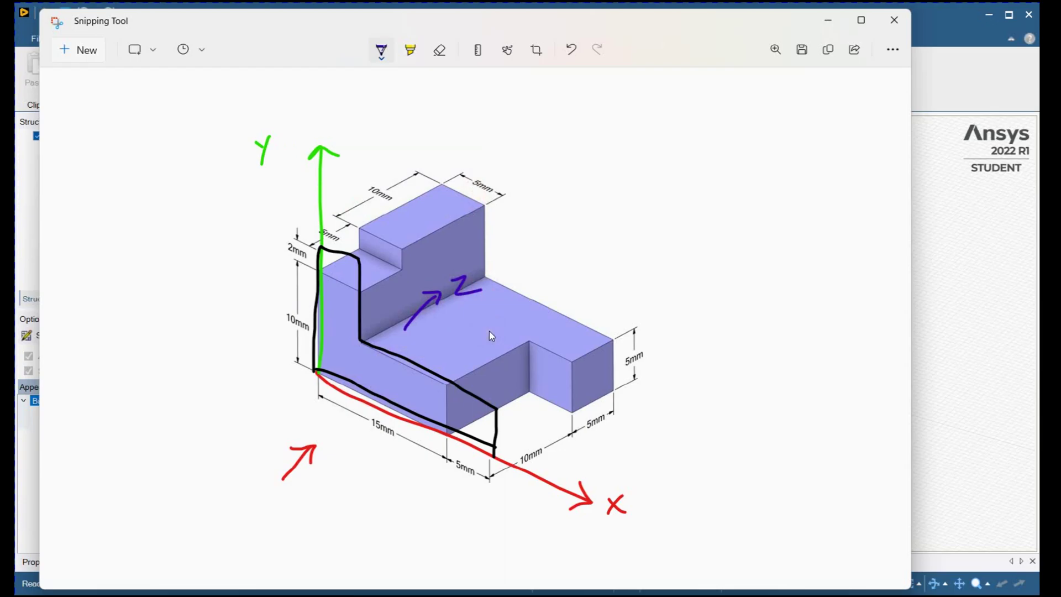
Step: Start a new sketch on the XY plane and view it head-on
click(774, 595)
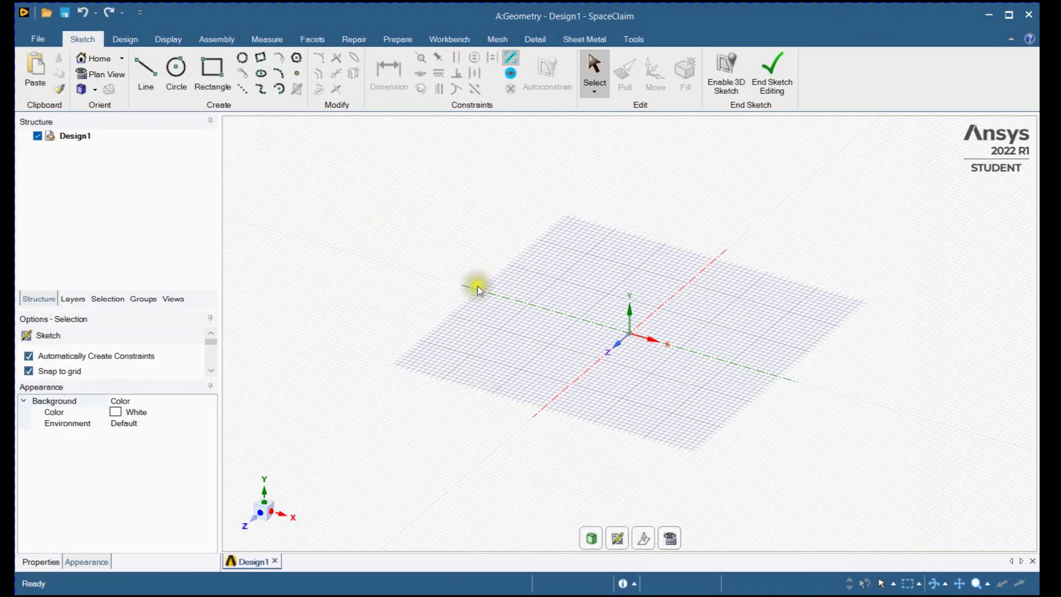
click(774, 89)
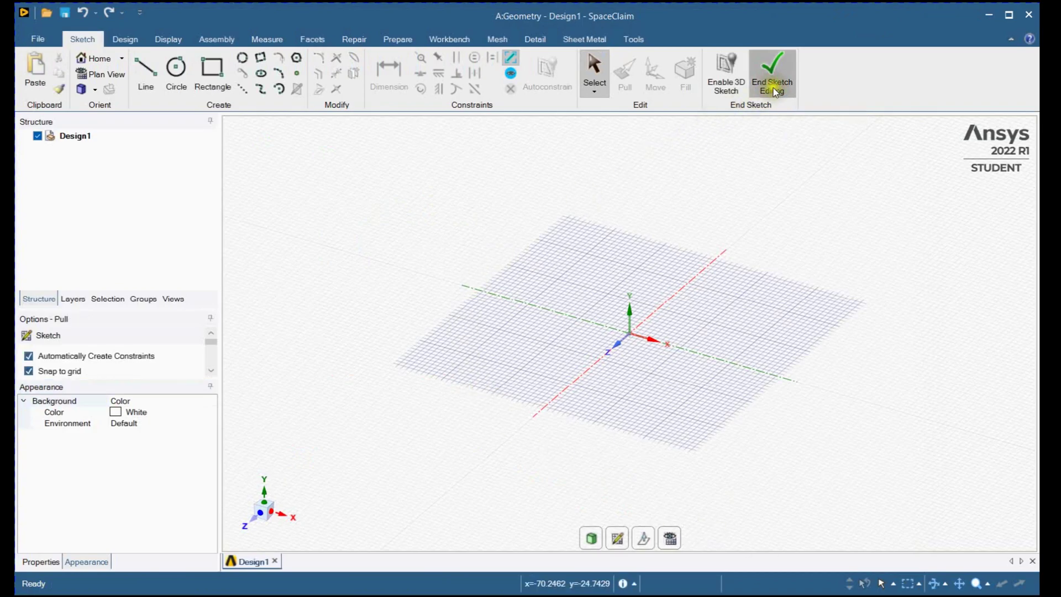
click(379, 260)
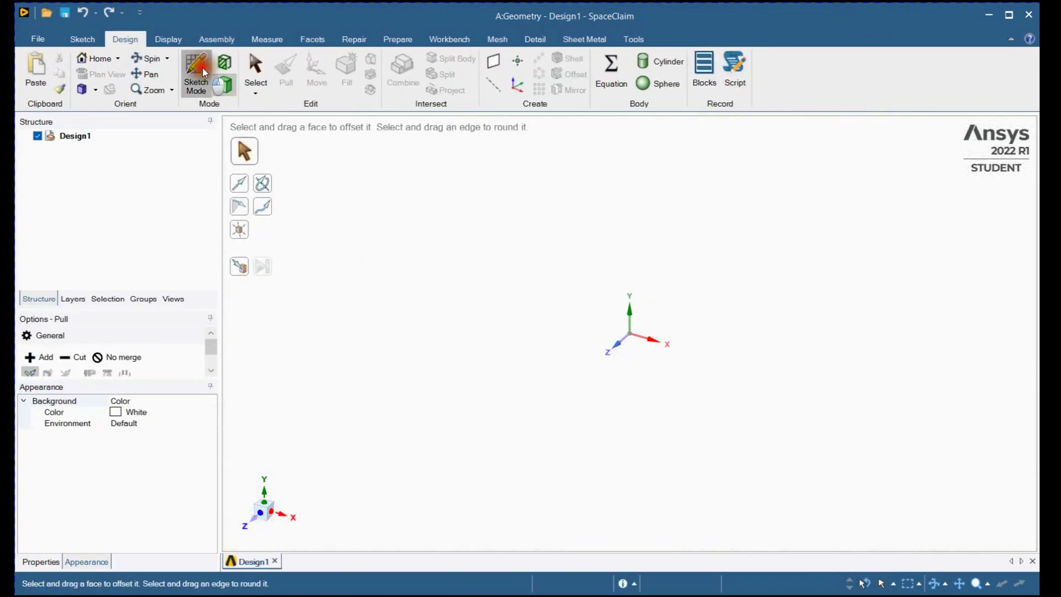
click(203, 71)
click(619, 347)
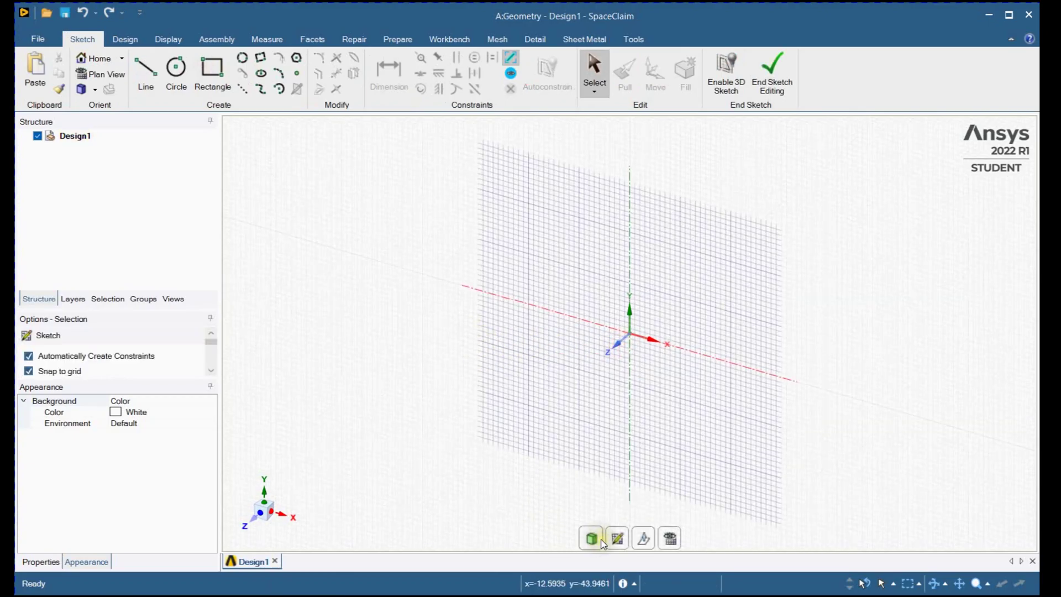
click(258, 513)
scroll(666, 362, up, 3)
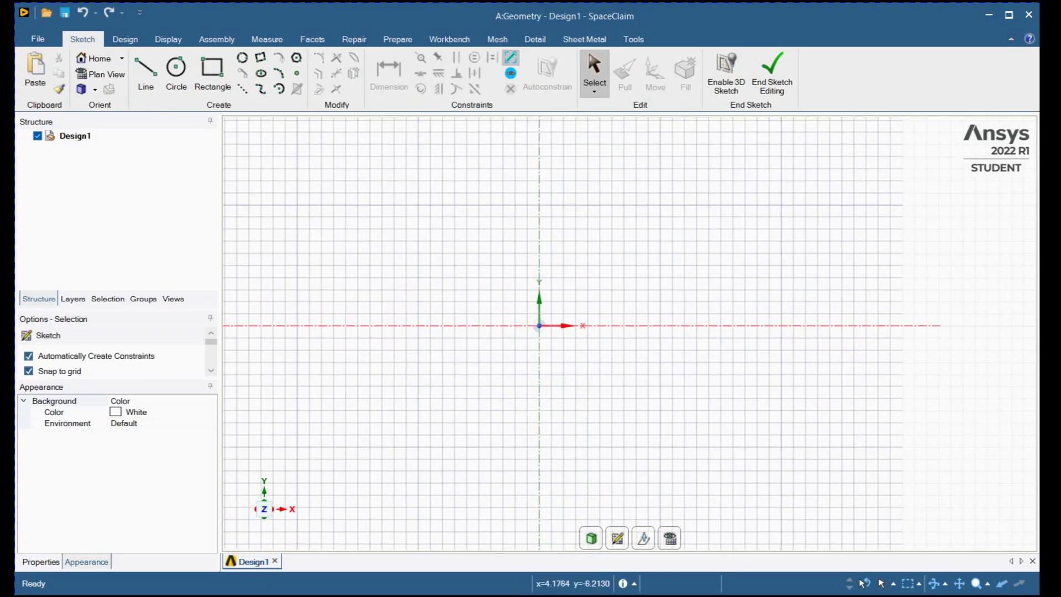
Step: Sketch the first profile lines: 20 mm along X, 5 mm up, then the top edge
key(alt+Tab)
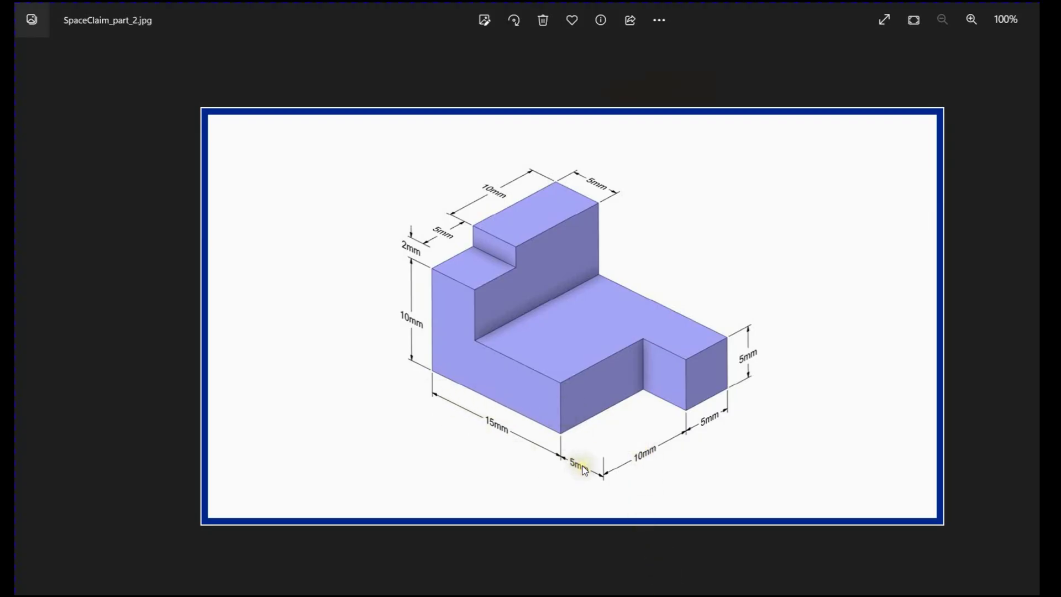
key(alt+Tab)
click(145, 69)
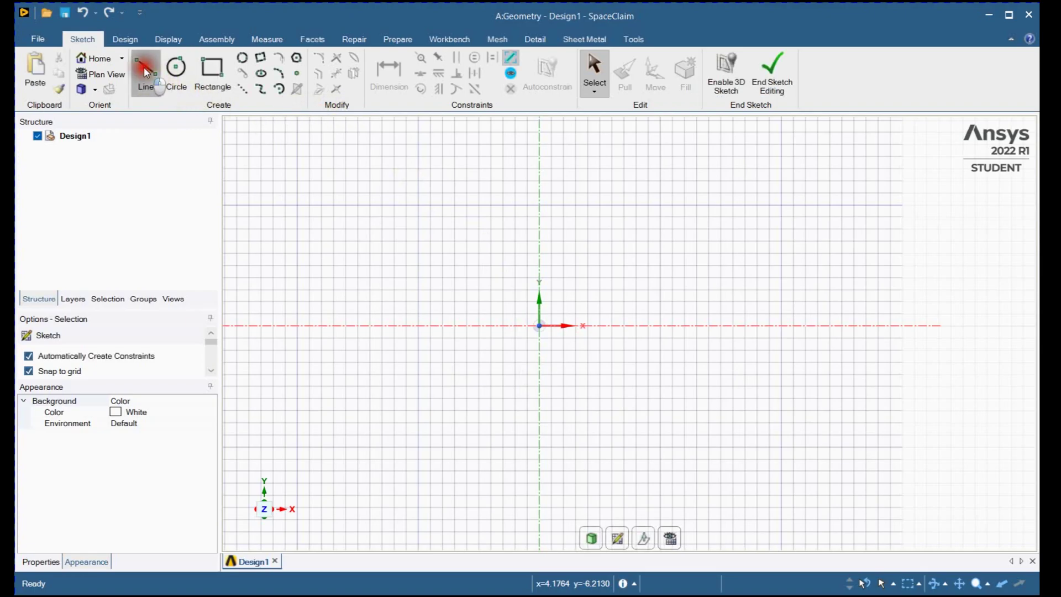
click(540, 326)
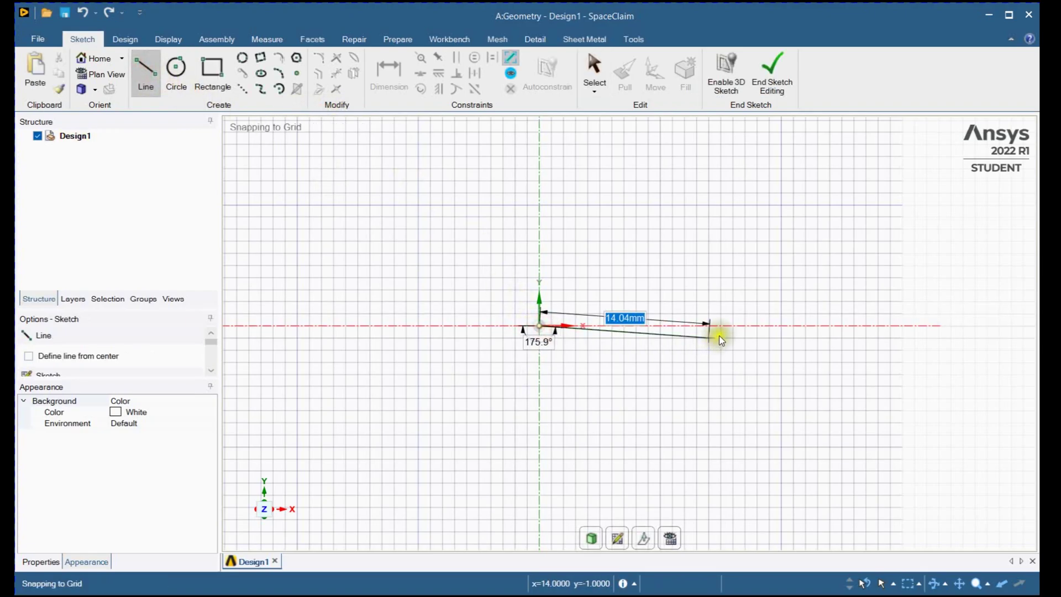
text(20)
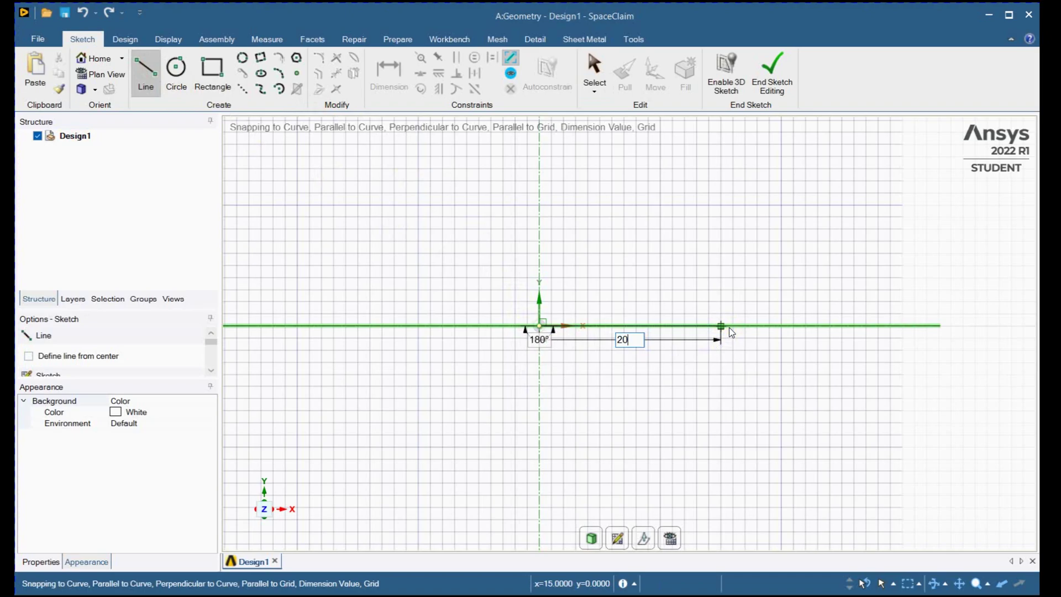
click(788, 326)
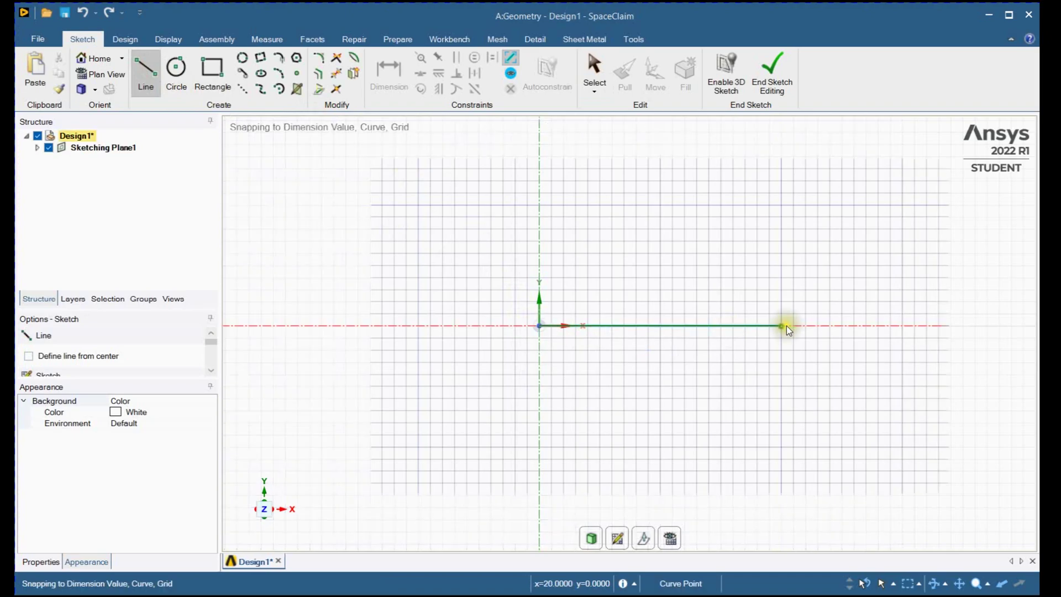
text(5)
click(787, 266)
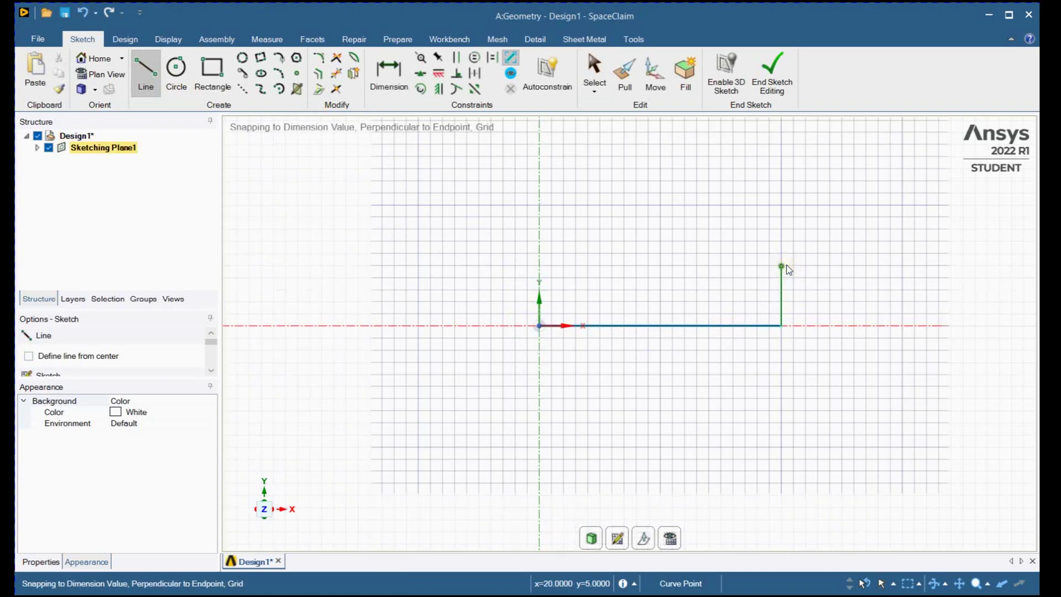
click(603, 266)
Step: Mark the 5 mm step edge and the 2 mm dimension on the reference drawing
scroll(608, 276, down, 3)
scroll(603, 259, up, 4)
scroll(596, 239, up, 2)
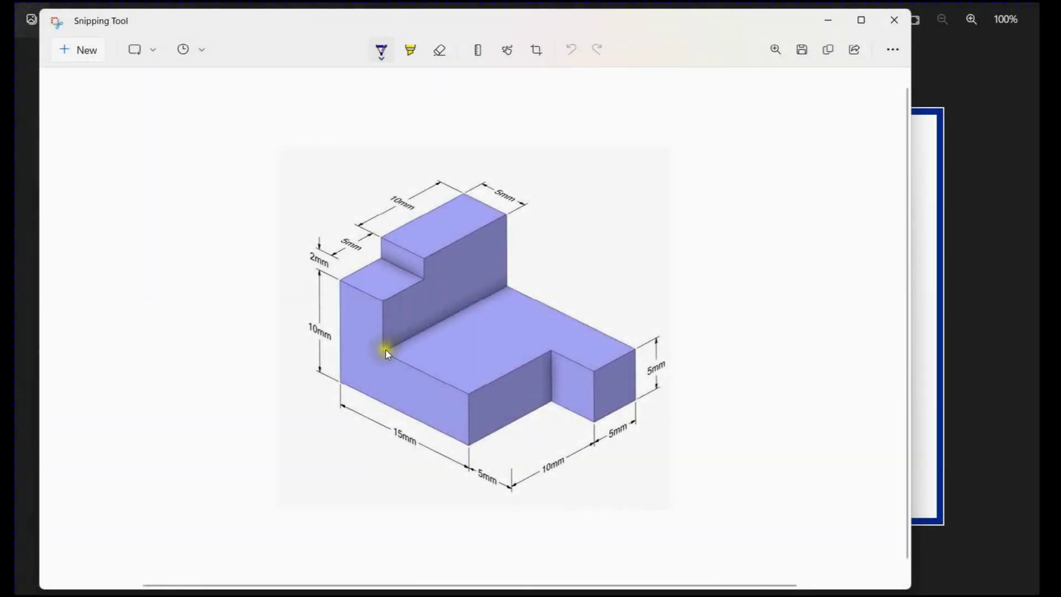
drag(386, 272, 385, 272)
drag(403, 313, 397, 304)
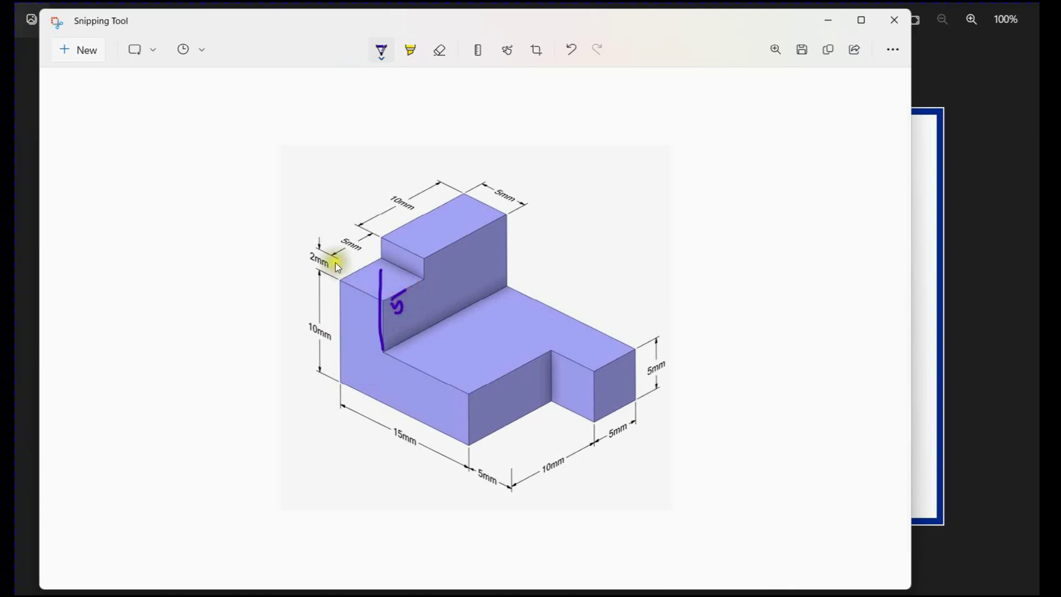
drag(332, 266, 346, 266)
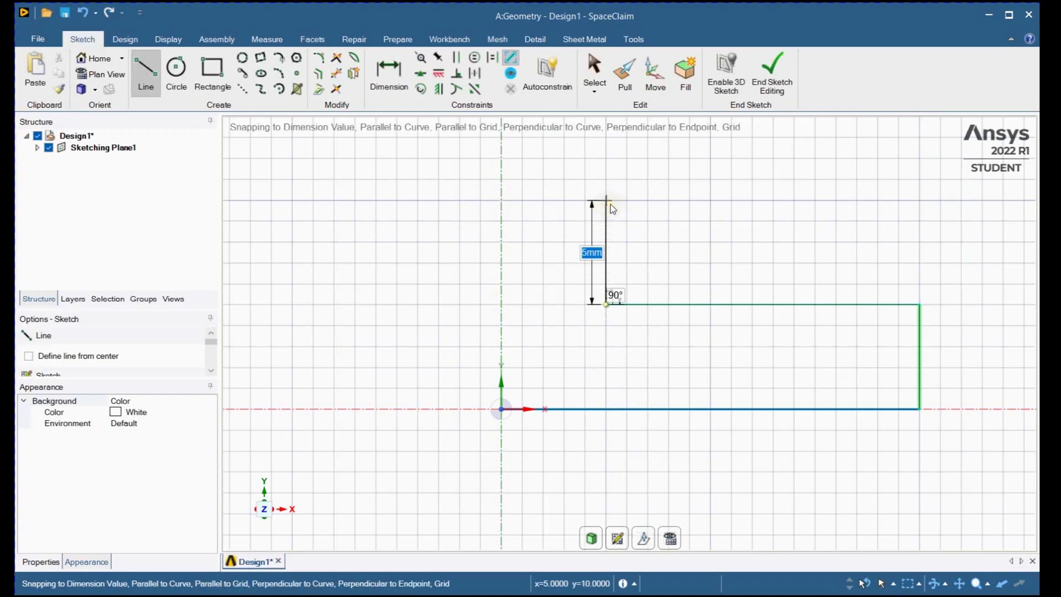
Step: Add the 5 mm vertical step and top edge, closing the L profile at the origin
click(607, 157)
click(501, 158)
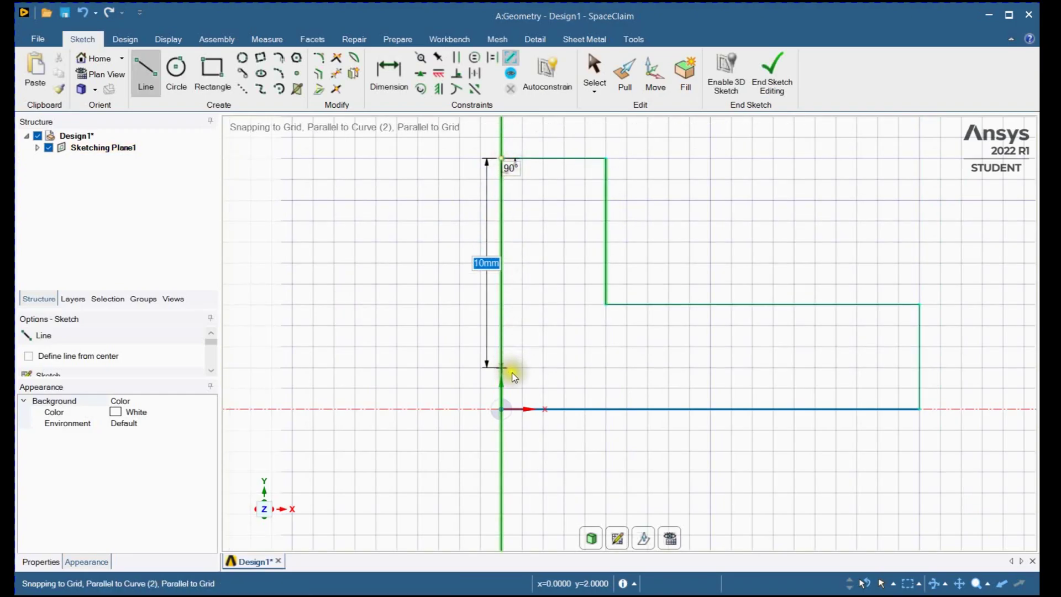
click(501, 408)
scroll(362, 369, down, 3)
scroll(362, 371, up, 2)
scroll(363, 375, down, 1)
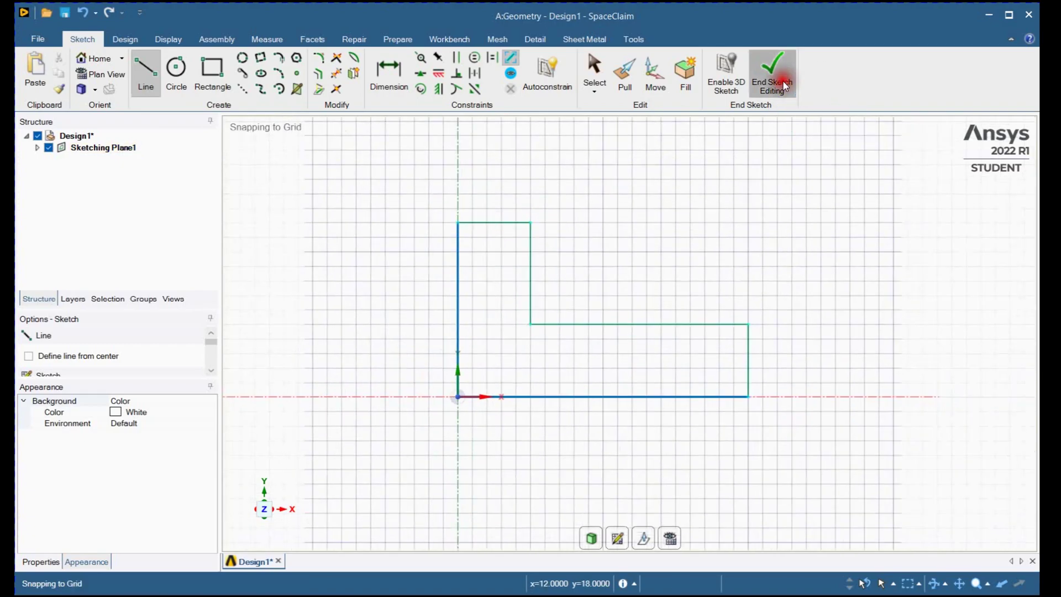
Step: Turn the sketch into a surface and pull it into a 15 mm deep solid
key(p)
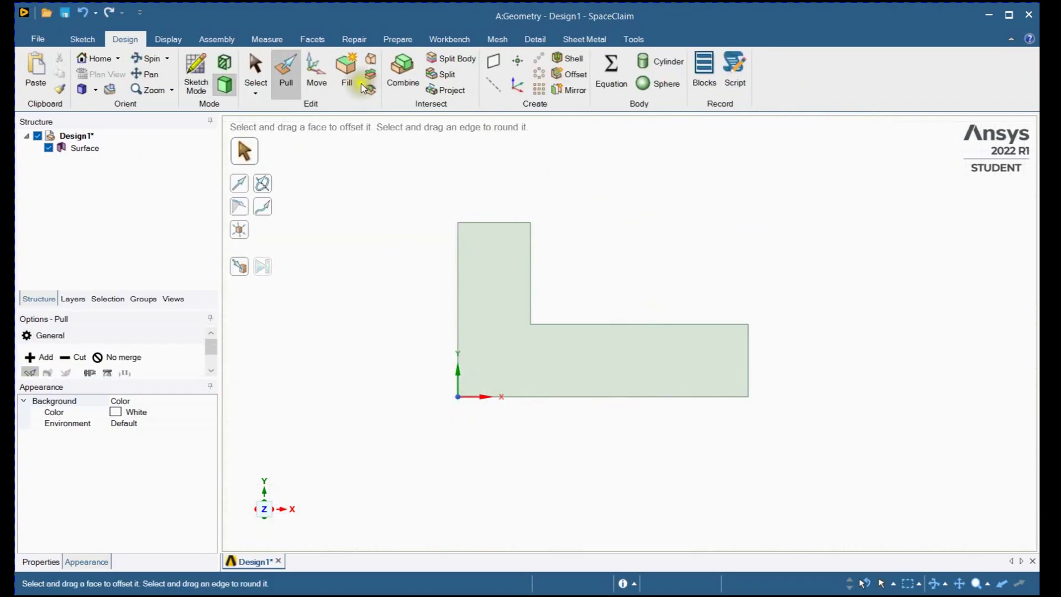
scroll(630, 254, down, 2)
mouse_move(630, 254)
middle_down()
mouse_move(592, 270)
mouse_move(640, 277)
mouse_move(755, 343)
mouse_move(670, 225)
mouse_move(640, 241)
middle_up()
click(582, 333)
click(582, 333)
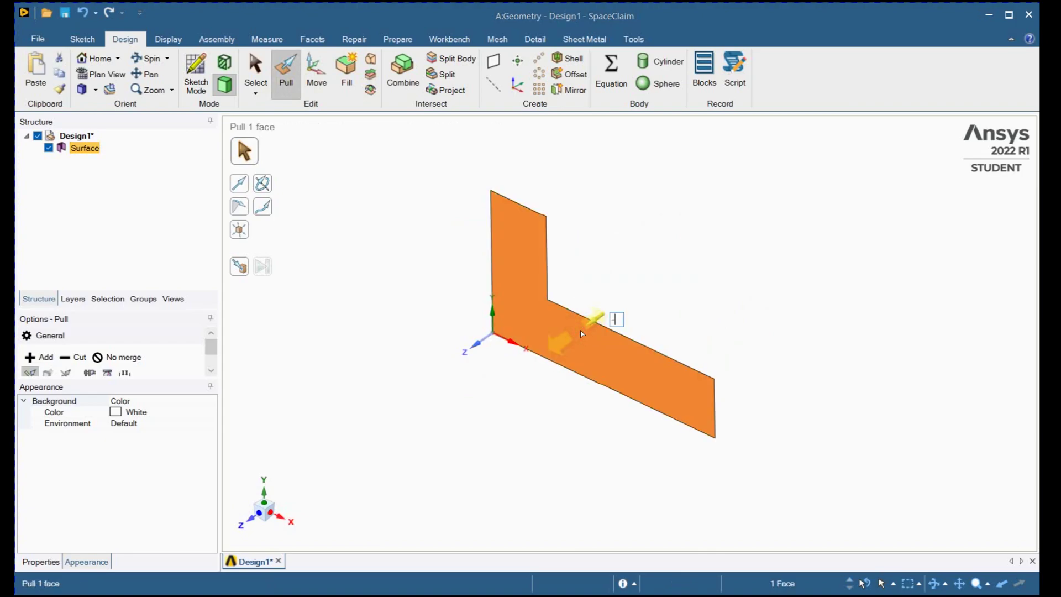
drag(582, 334, 320, 322)
click(344, 321)
Step: Recentre the solid and bring up the reference drawing for a new snip
shift+middle_drag(384, 309, 321, 336)
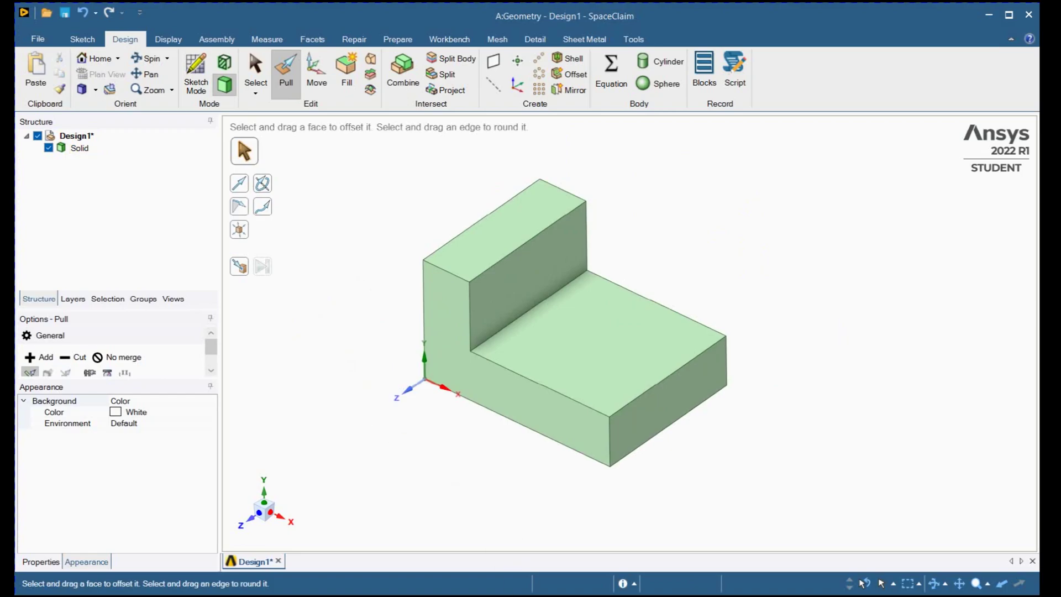
key(alt+Tab)
key(alt+Tab)
click(62, 47)
Step: Snip the drawing and outline the 10 mm front corner notch in black
mouse_move(380, 135)
mouse_down()
mouse_move(629, 405)
mouse_move(798, 507)
mouse_up()
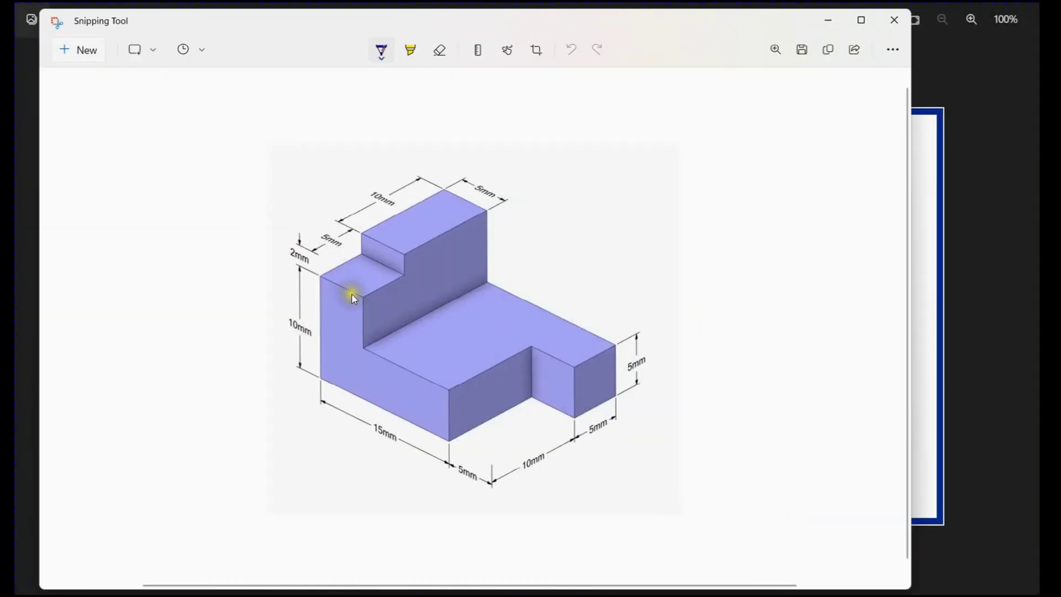
click(383, 53)
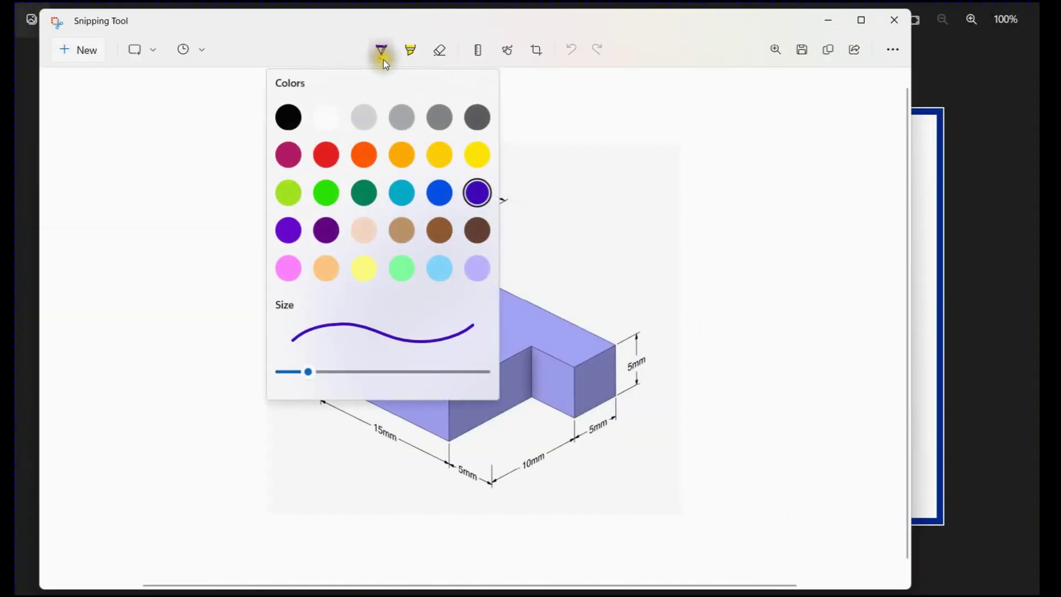
click(287, 116)
drag(451, 439, 500, 456)
drag(497, 409, 499, 456)
drag(451, 385, 521, 414)
drag(451, 386, 444, 452)
drag(498, 409, 545, 377)
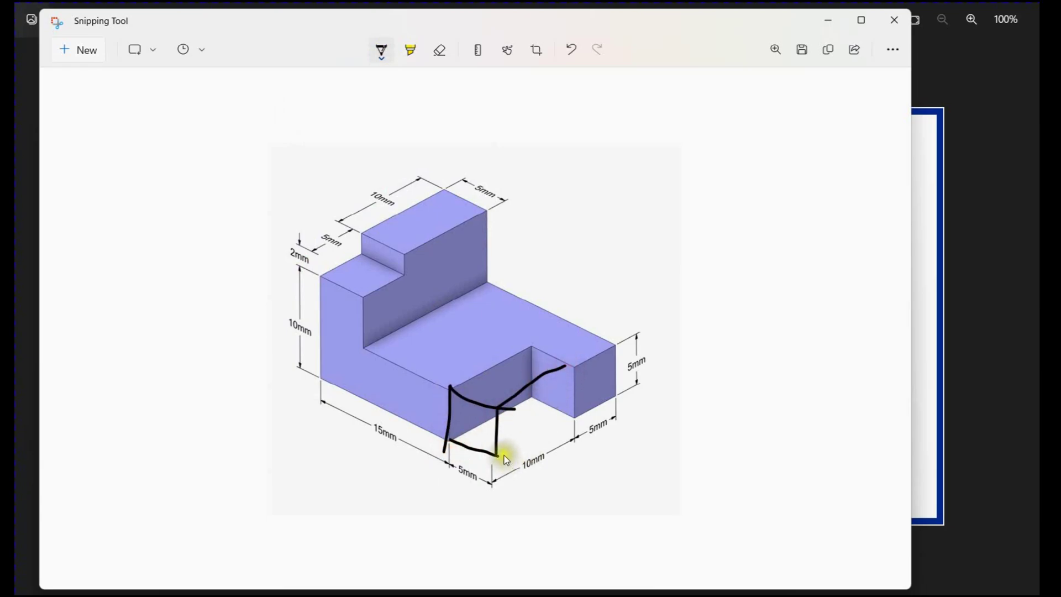
drag(503, 455, 572, 414)
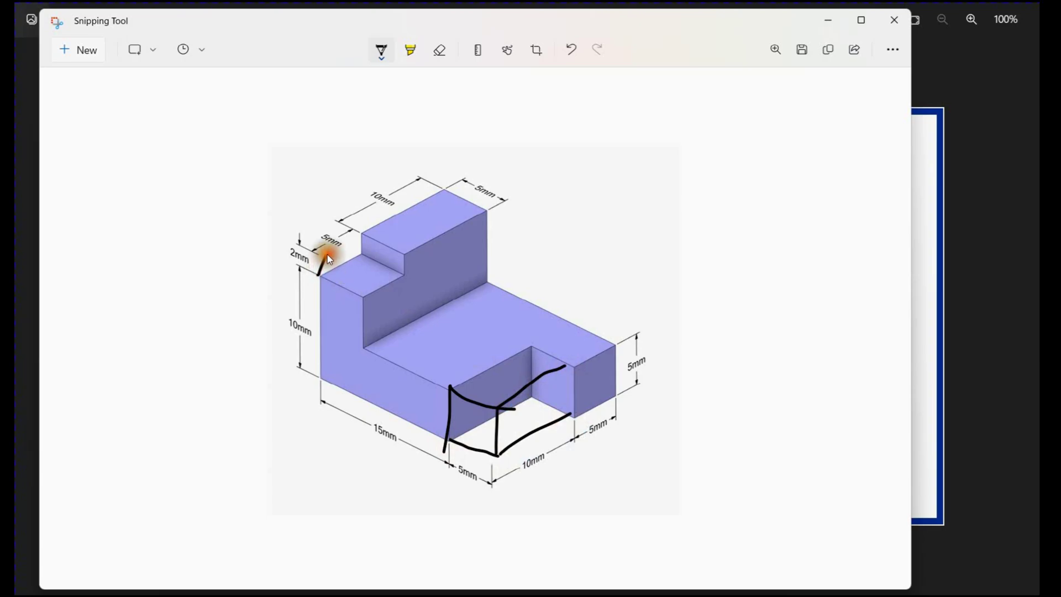
Step: Outline the 2 mm by 5 mm top-left step in black
mouse_move(327, 255)
mouse_down()
mouse_move(367, 265)
mouse_move(364, 304)
mouse_move(334, 285)
mouse_move(362, 298)
mouse_move(363, 272)
mouse_move(396, 256)
mouse_up()
drag(365, 292, 412, 274)
drag(328, 254, 373, 238)
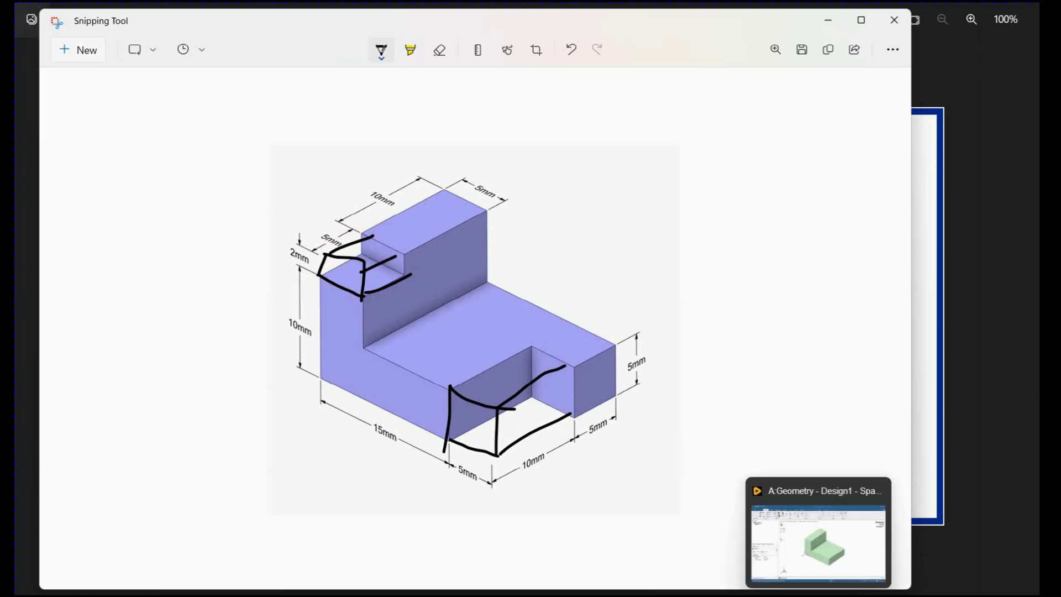
Step: Split the solid's lower front face at 5 mm
click(819, 539)
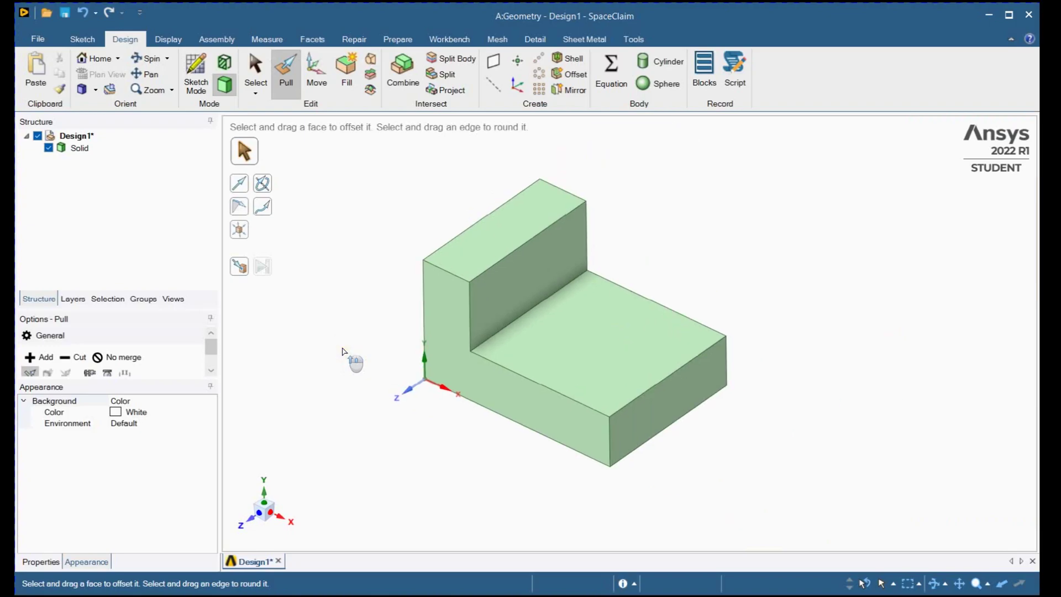
scroll(356, 299, up, 3)
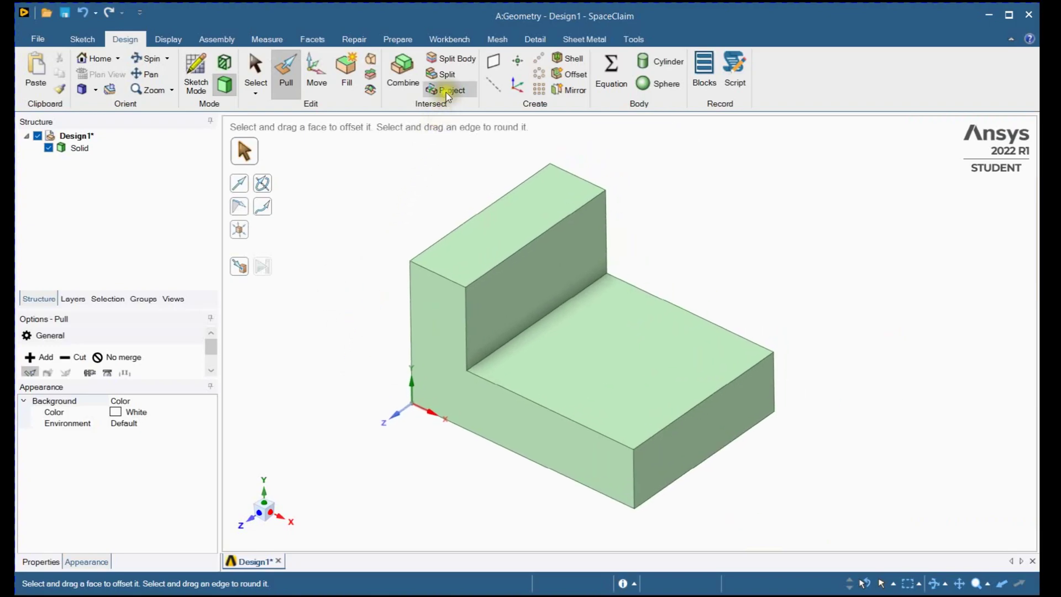
click(448, 74)
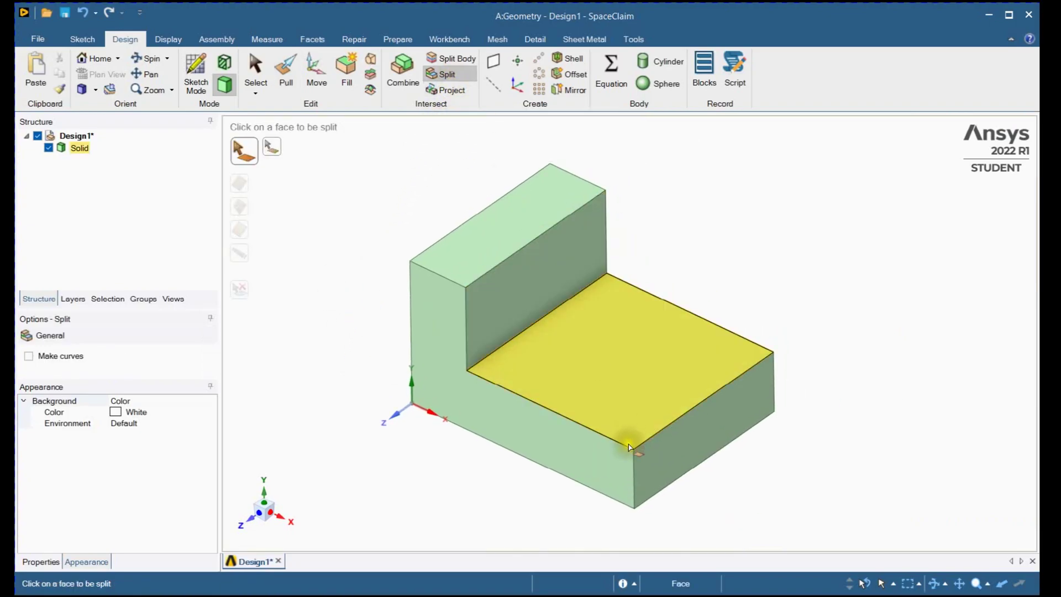
click(625, 463)
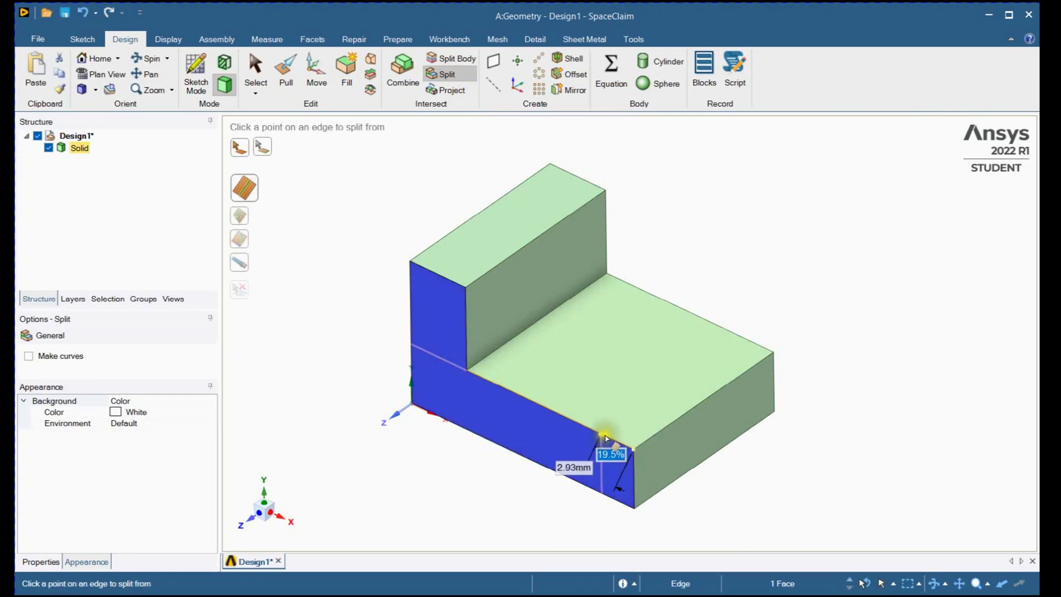
key(Tab)
text(5)
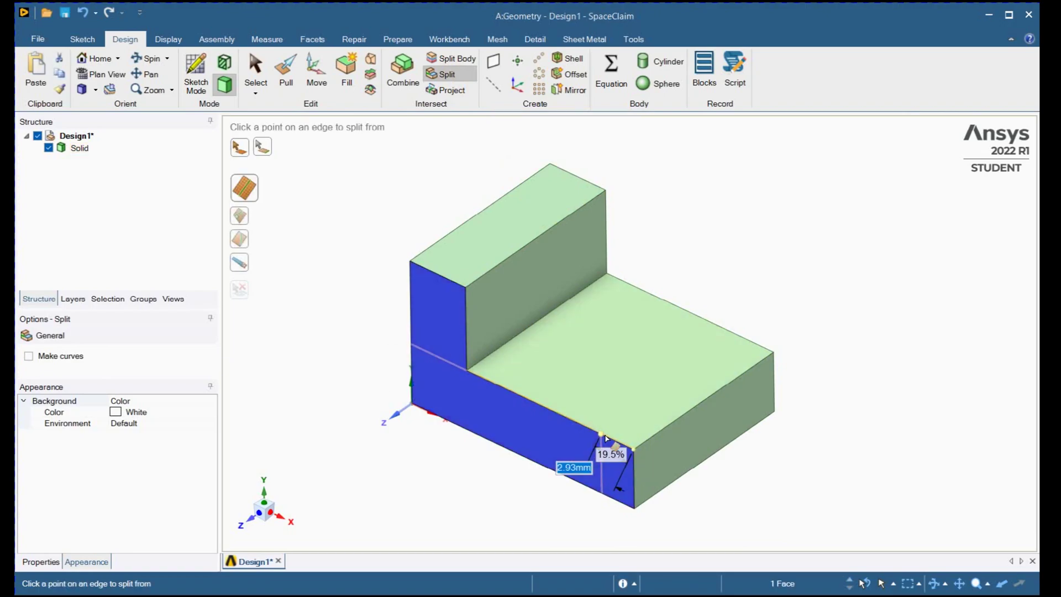
key(Return)
click(492, 507)
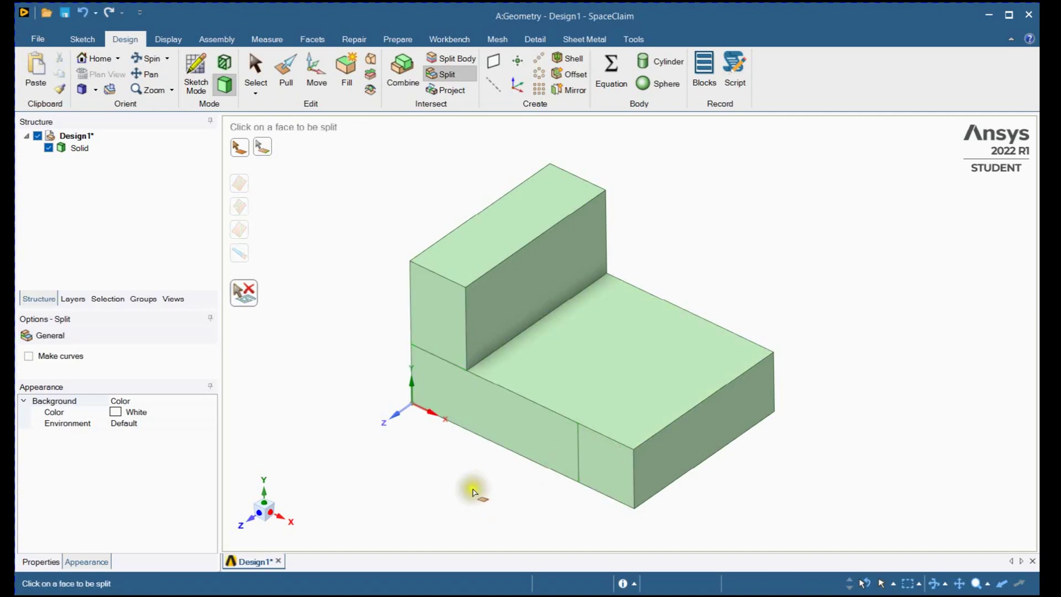
Step: Split the upright's end face at 2 mm
scroll(469, 481, up, 1)
click(462, 256)
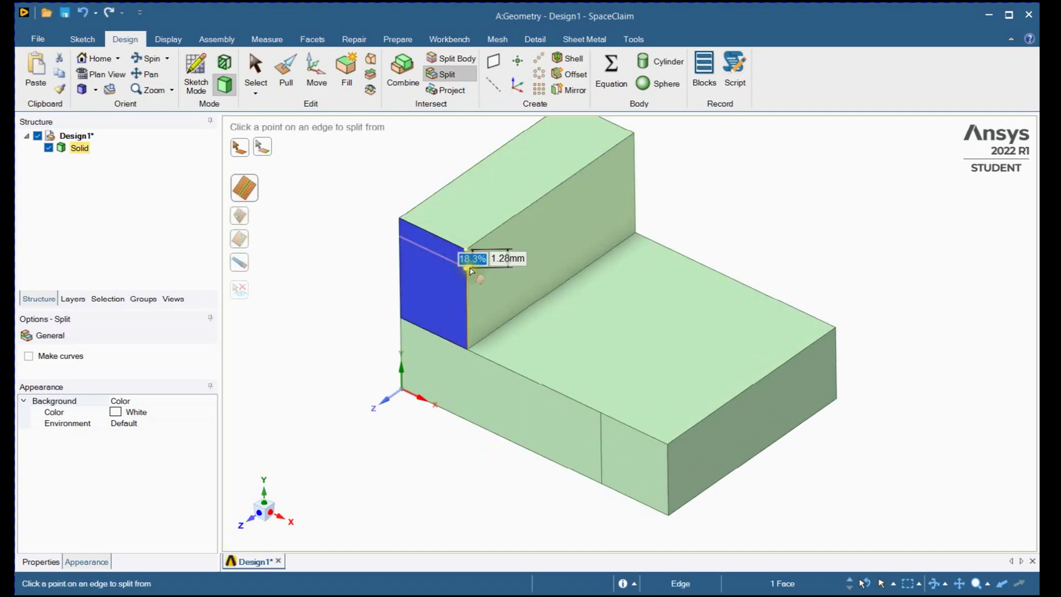
key(Tab)
text(2)
key(Return)
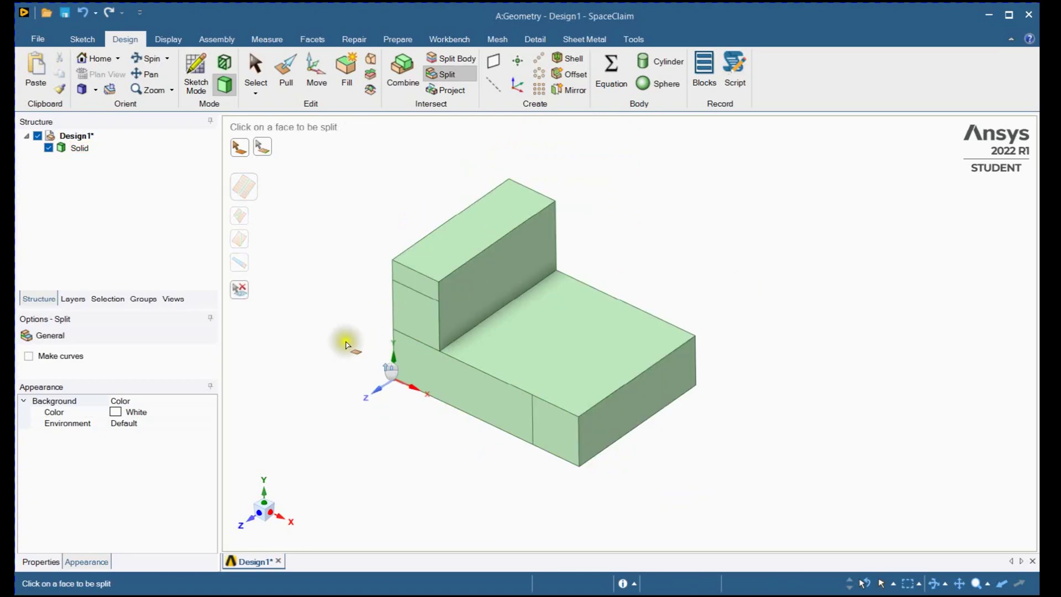
scroll(341, 333, down, 3)
scroll(342, 333, up, 1)
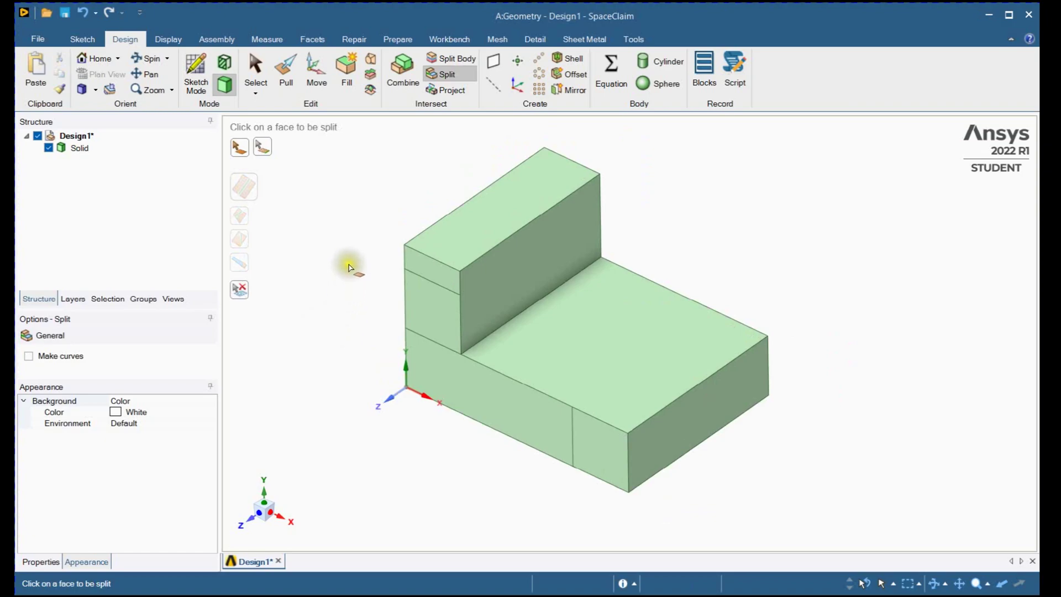
Step: Pull the split front corner face 10 mm to cut the notch
click(291, 86)
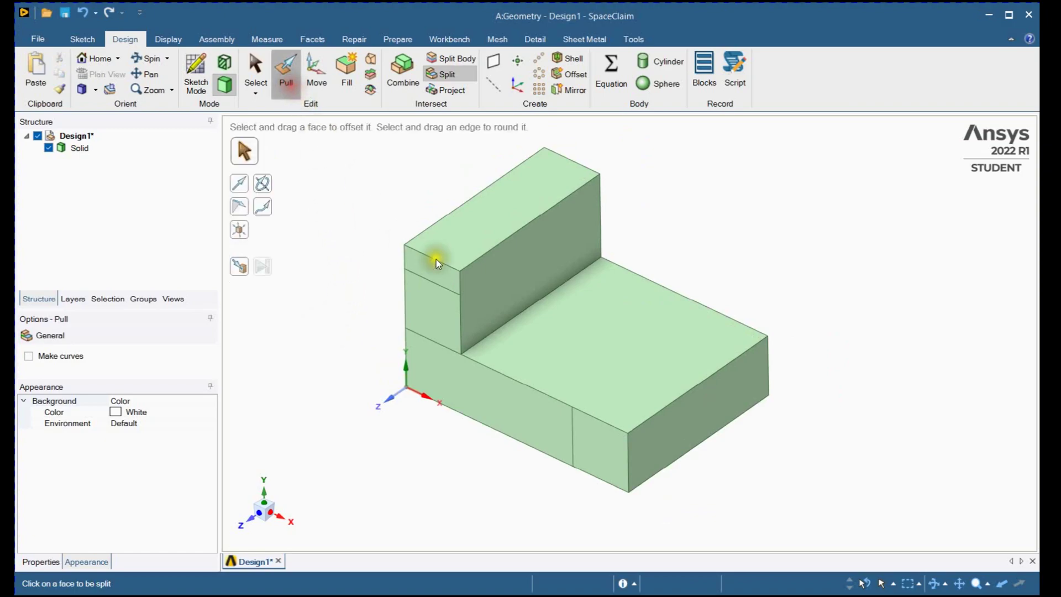
click(611, 446)
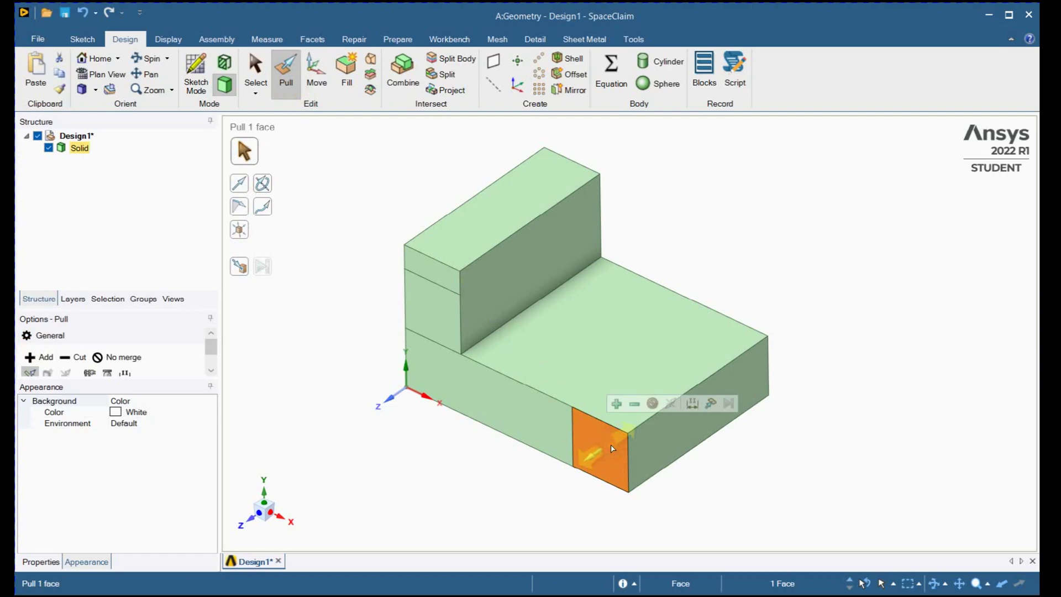
text(10)
key(Return)
click(363, 274)
Step: Pull the upright's top strip face -5 mm to form the step
click(421, 272)
text(-5)
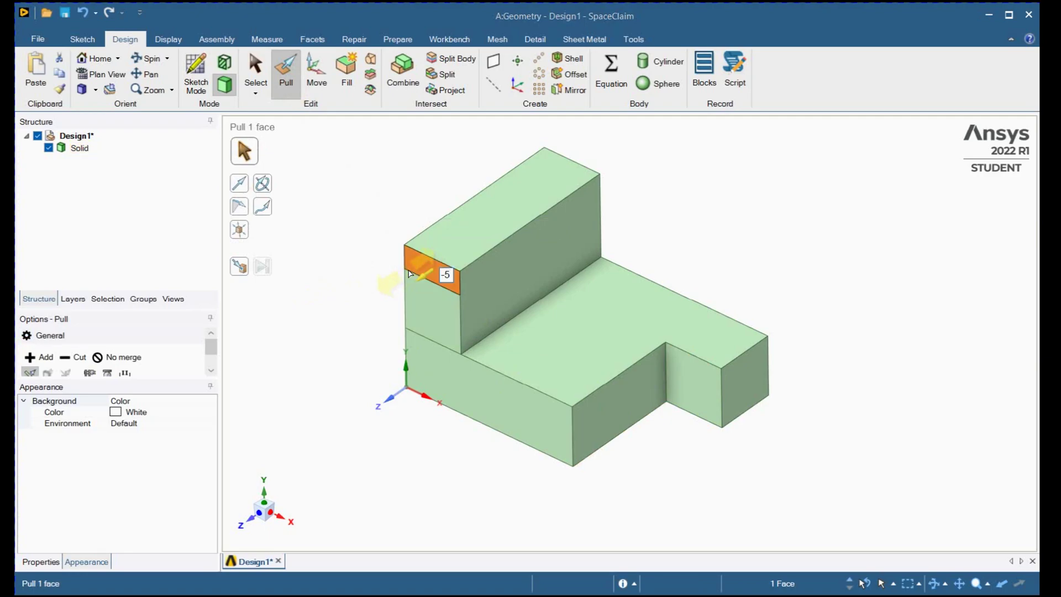
key(Return)
click(351, 243)
scroll(354, 245, down, 2)
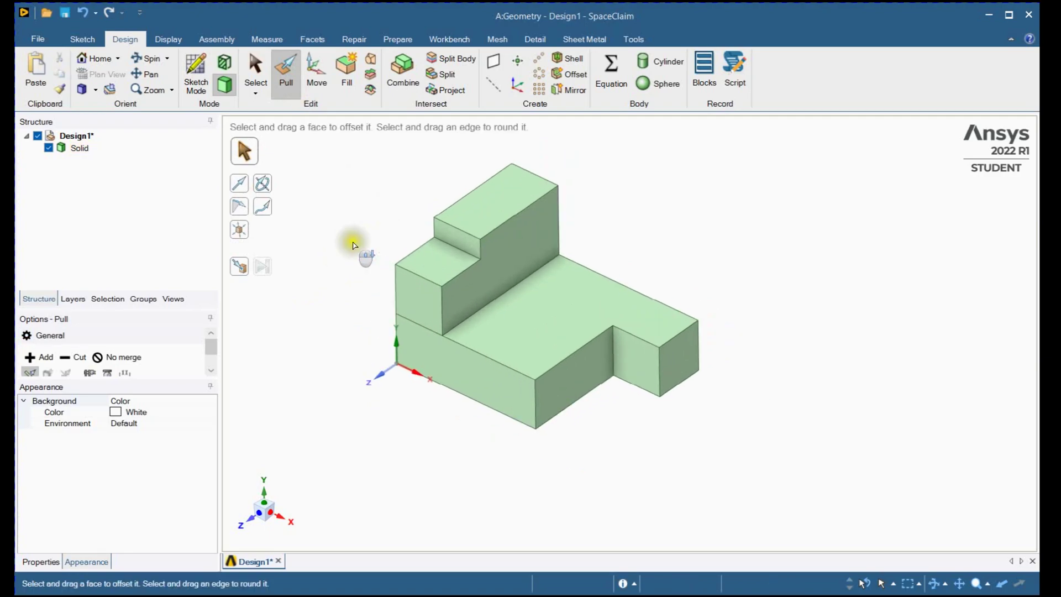
scroll(361, 255, up, 3)
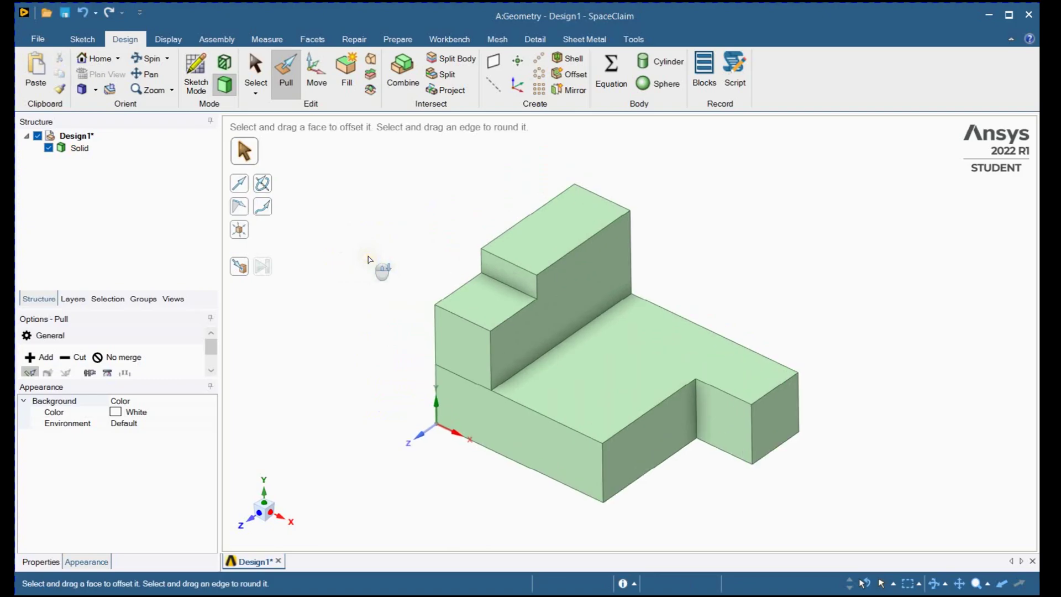
Step: Switch back to Select, compare the solid with the reference drawing, and return to SpaceClaim
key(s)
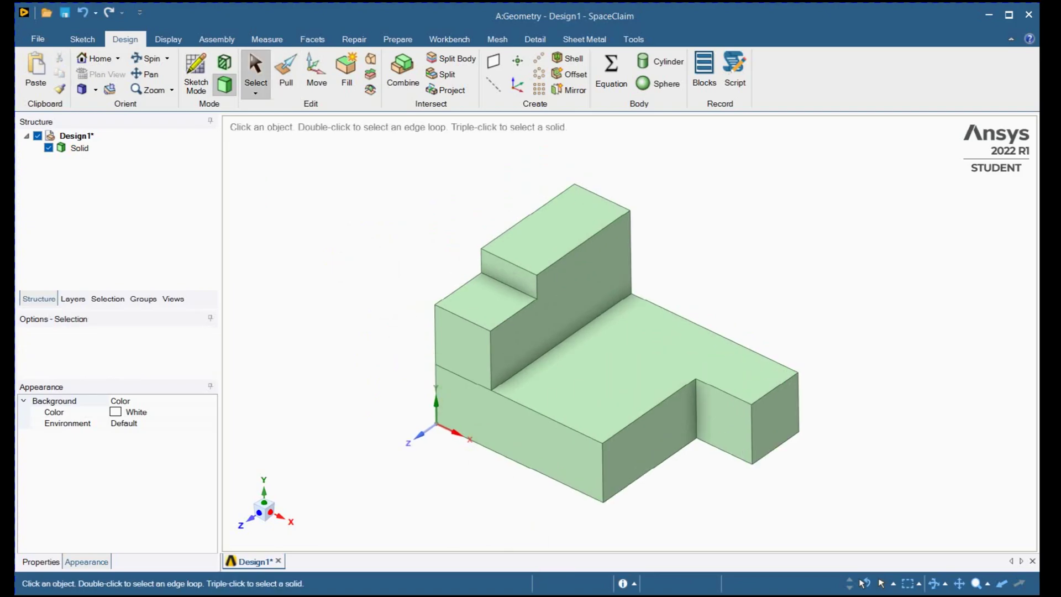
key(alt+Tab)
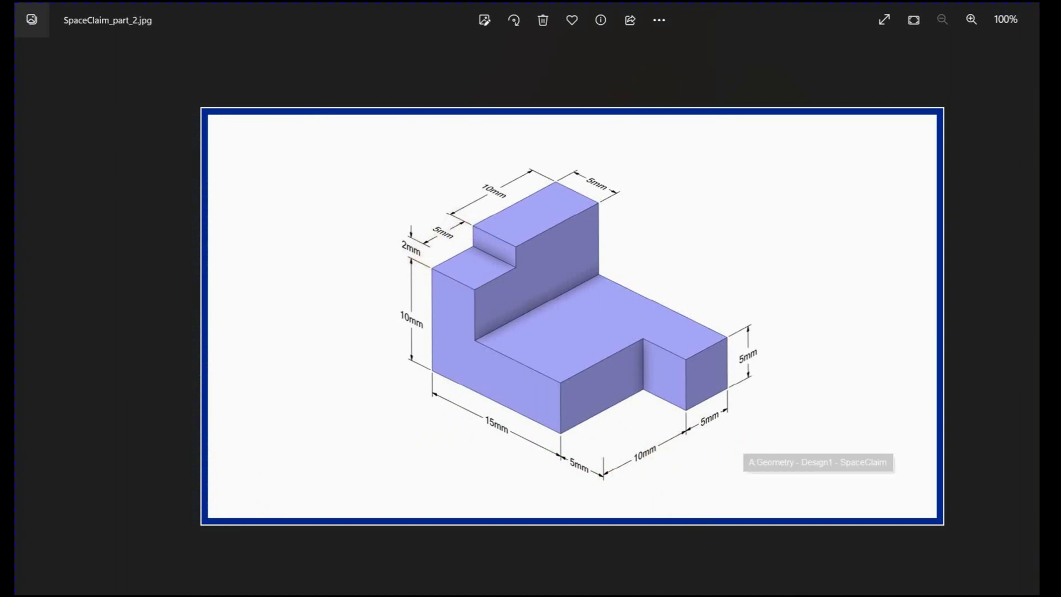
key(alt+Tab)
scroll(377, 328, up, 2)
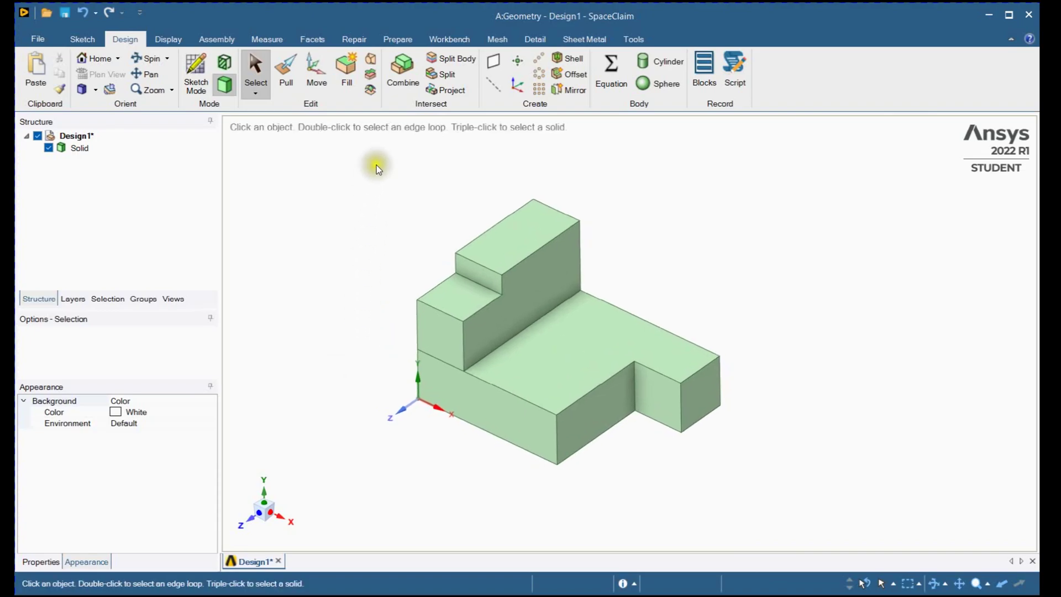
click(506, 37)
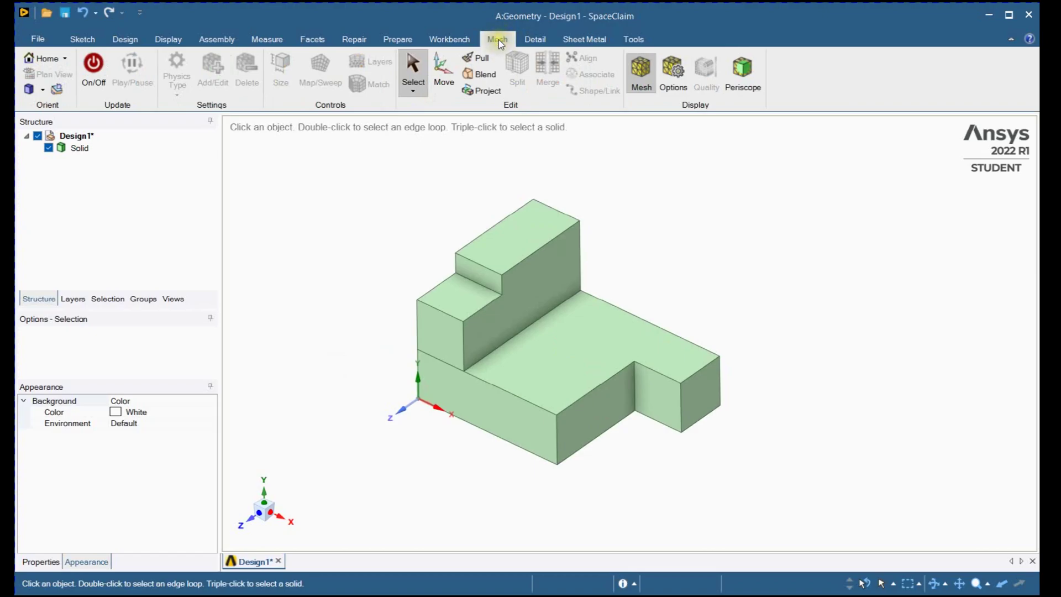
click(38, 39)
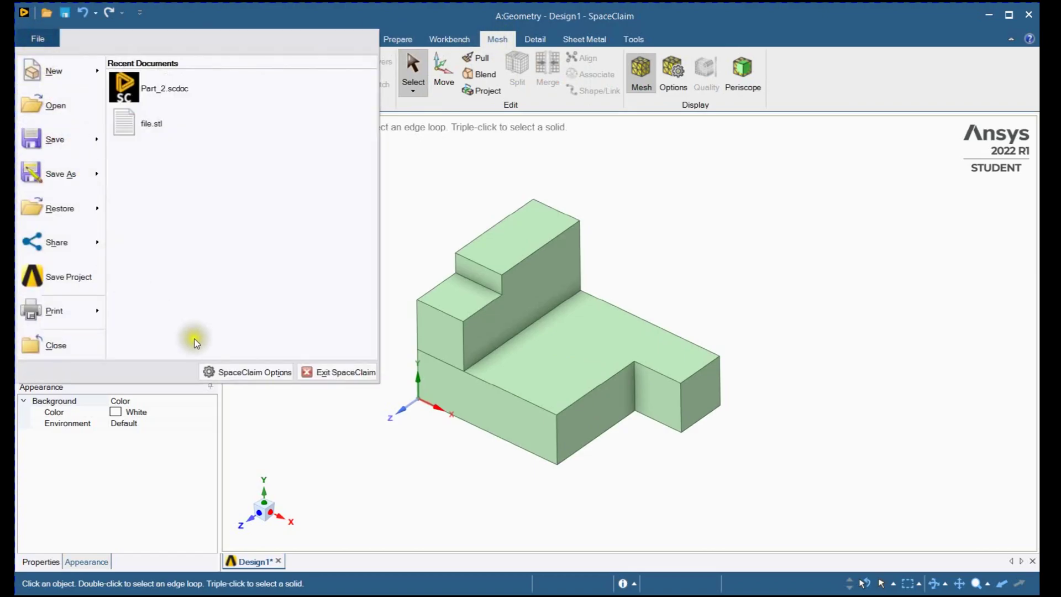
click(242, 374)
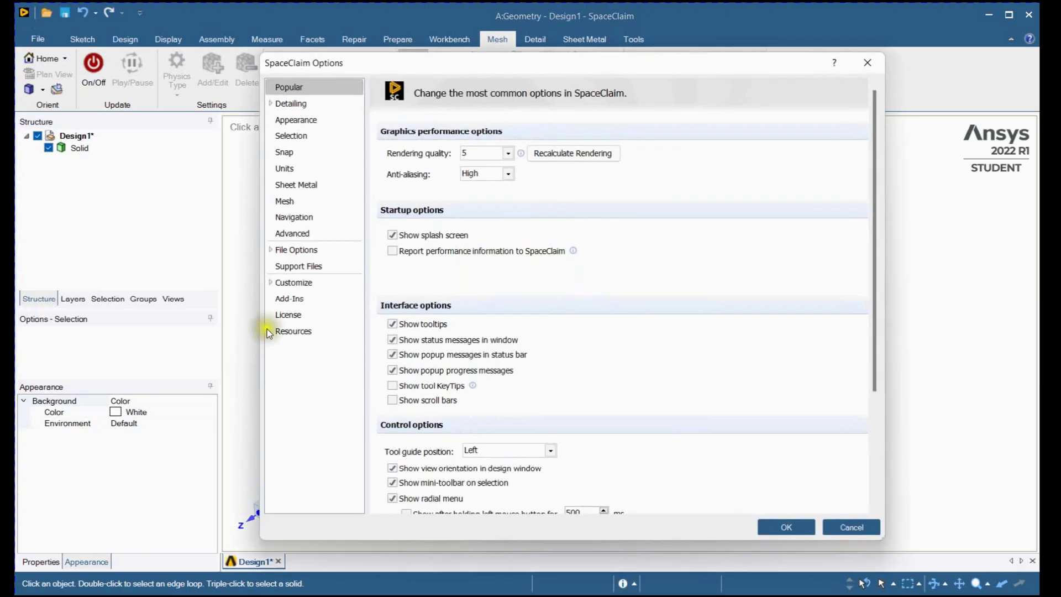
click(270, 280)
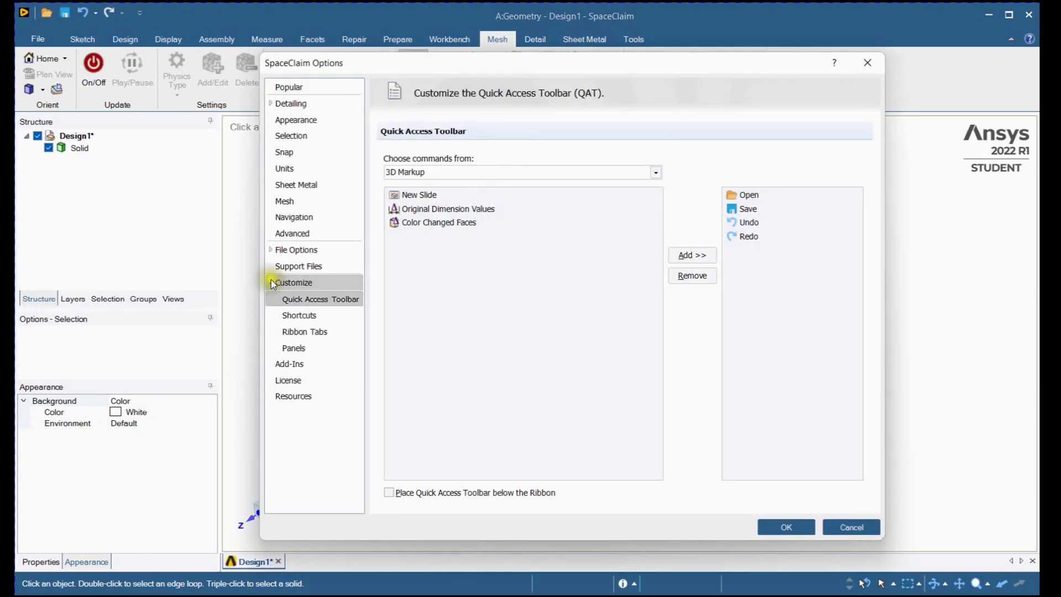
click(288, 336)
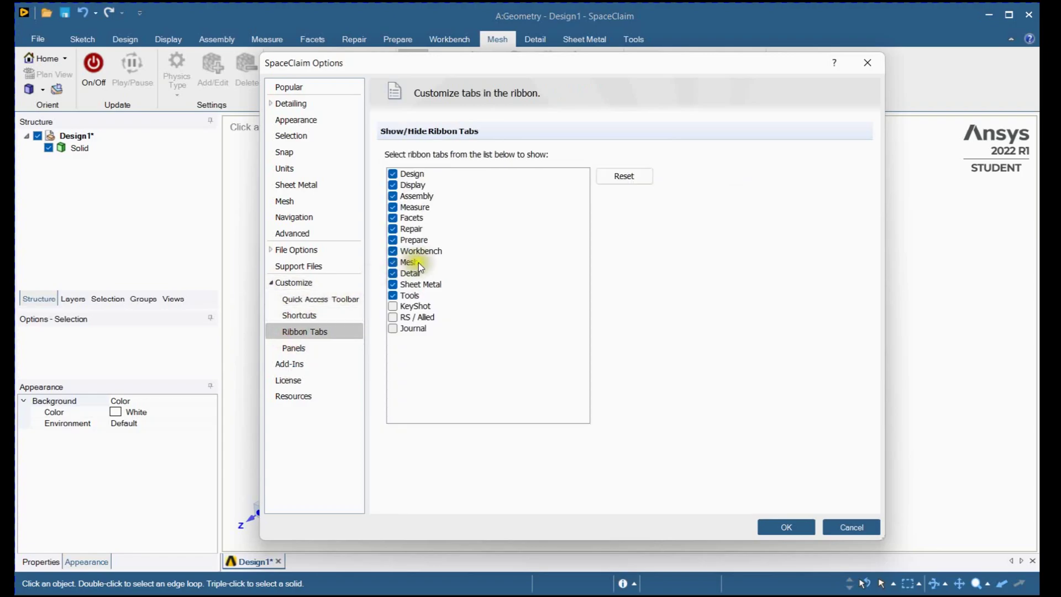
click(781, 526)
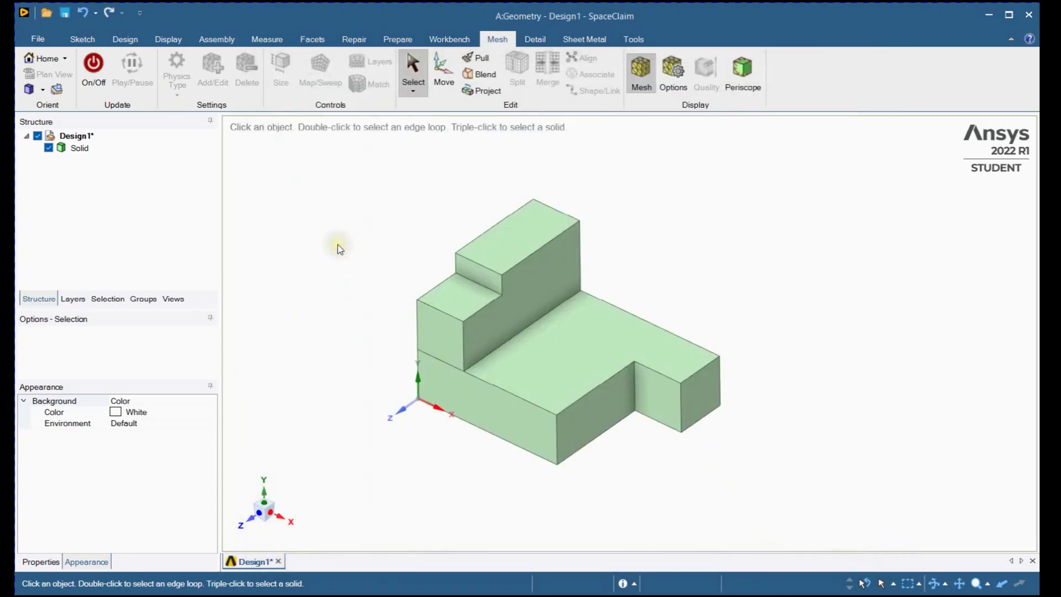
Step: Turn meshing on with the Structural physics type
click(90, 65)
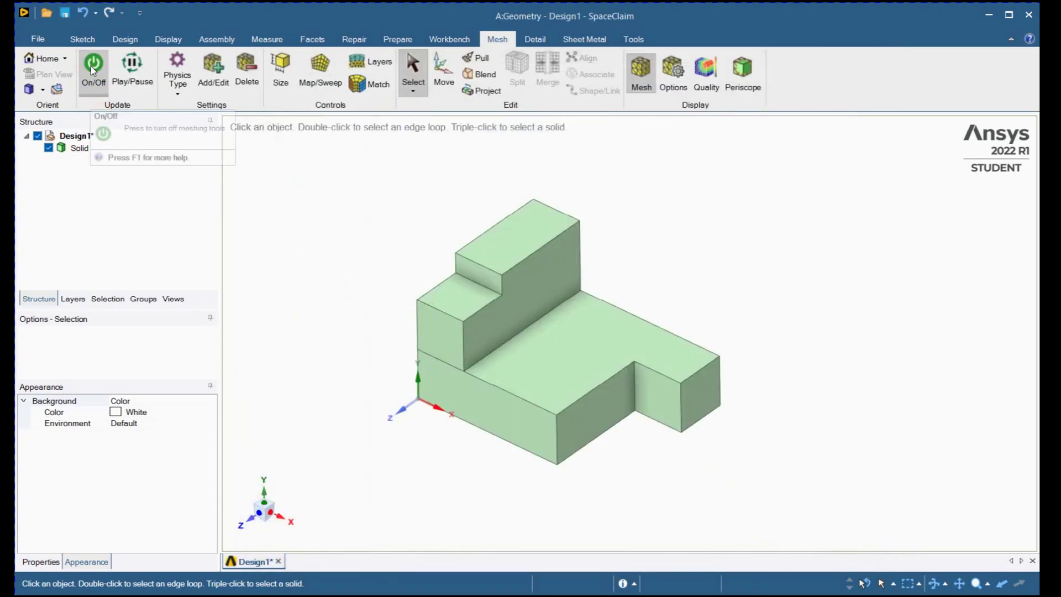
click(179, 83)
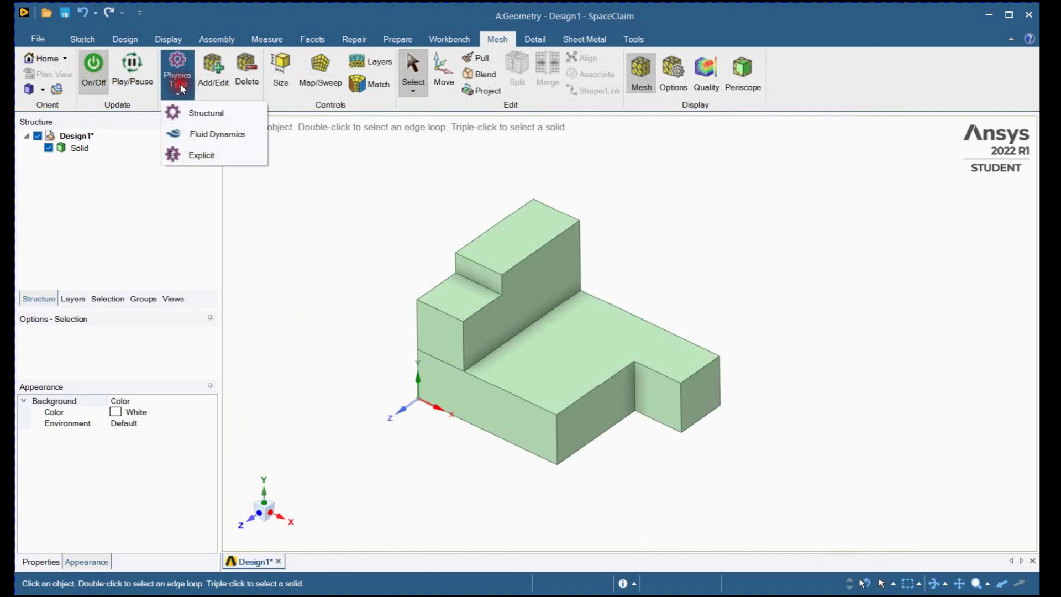
click(189, 113)
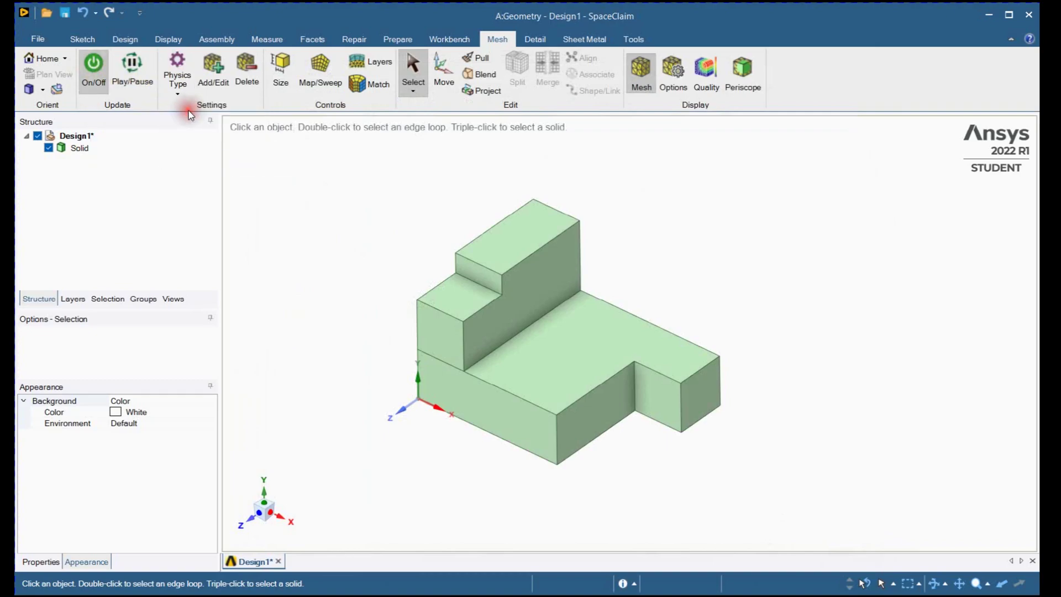
Step: Add a mesh to the solid and set its element size to 2.5
click(210, 82)
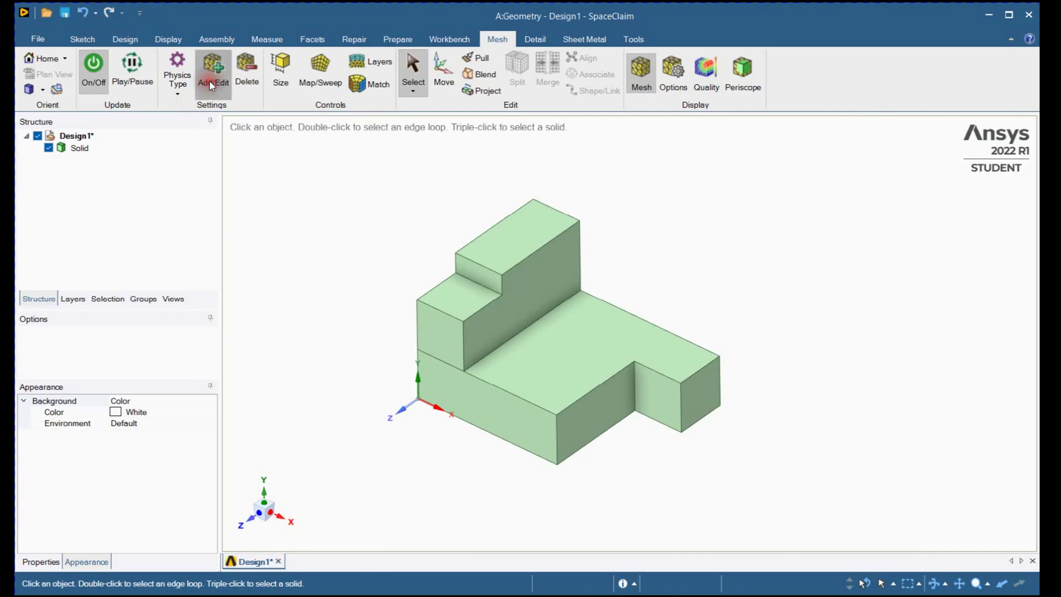
click(492, 283)
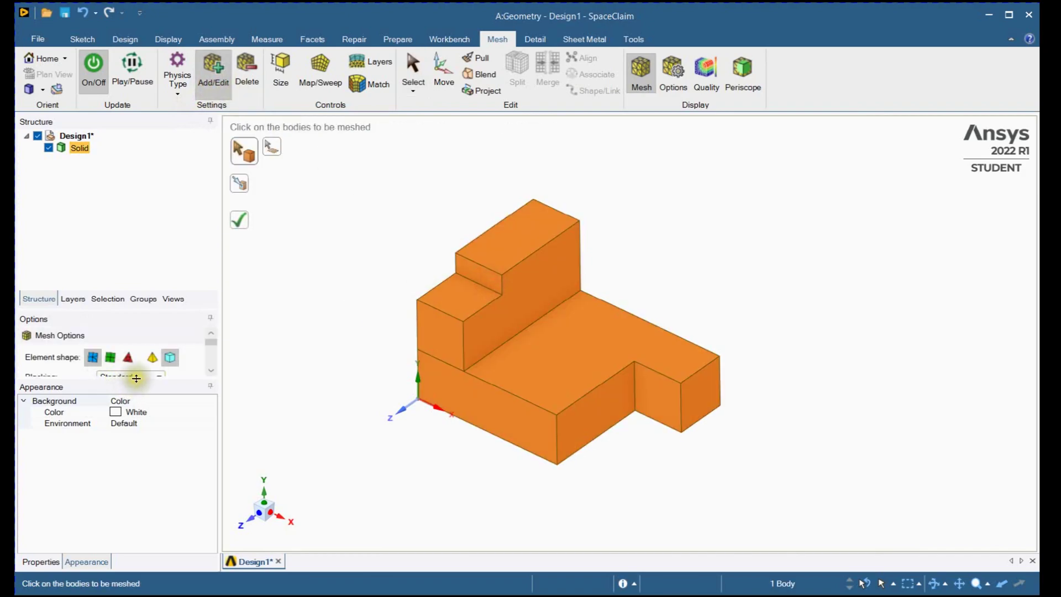
drag(140, 381, 131, 454)
click(40, 562)
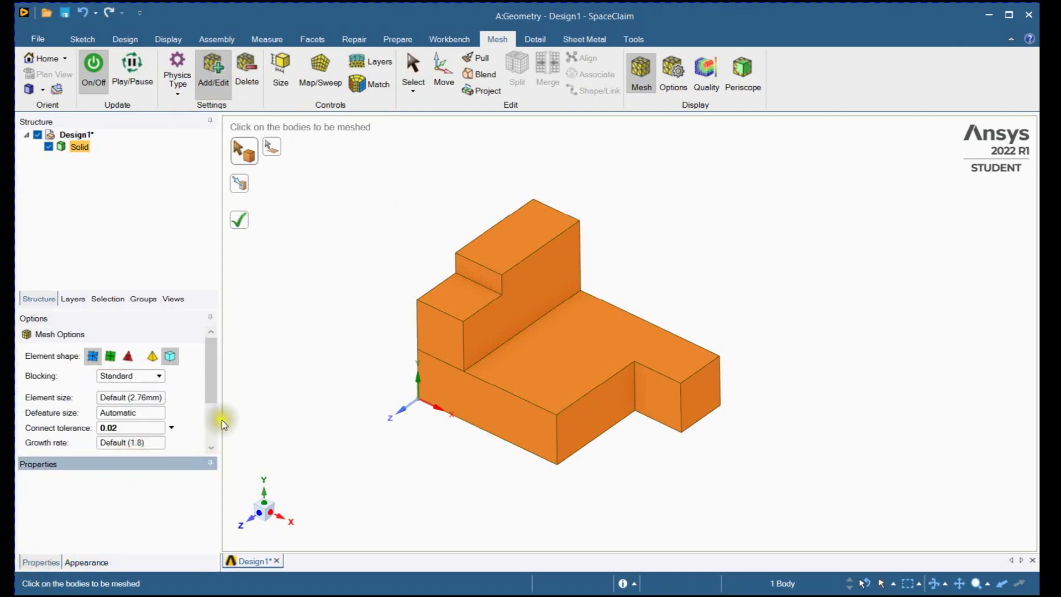
mouse_move(214, 394)
mouse_down()
mouse_move(218, 439)
mouse_move(214, 394)
mouse_up()
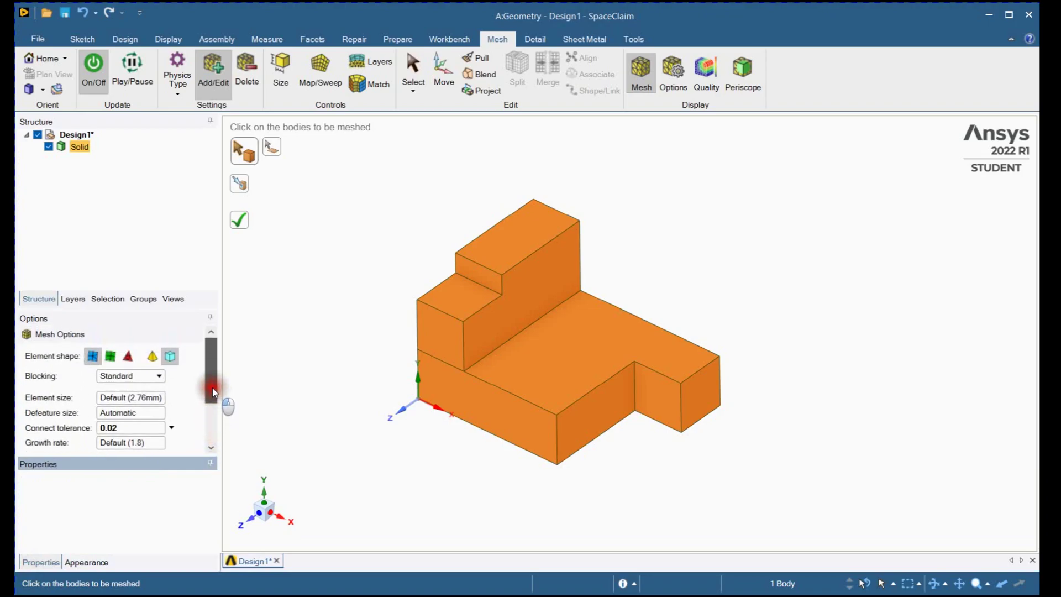
click(155, 397)
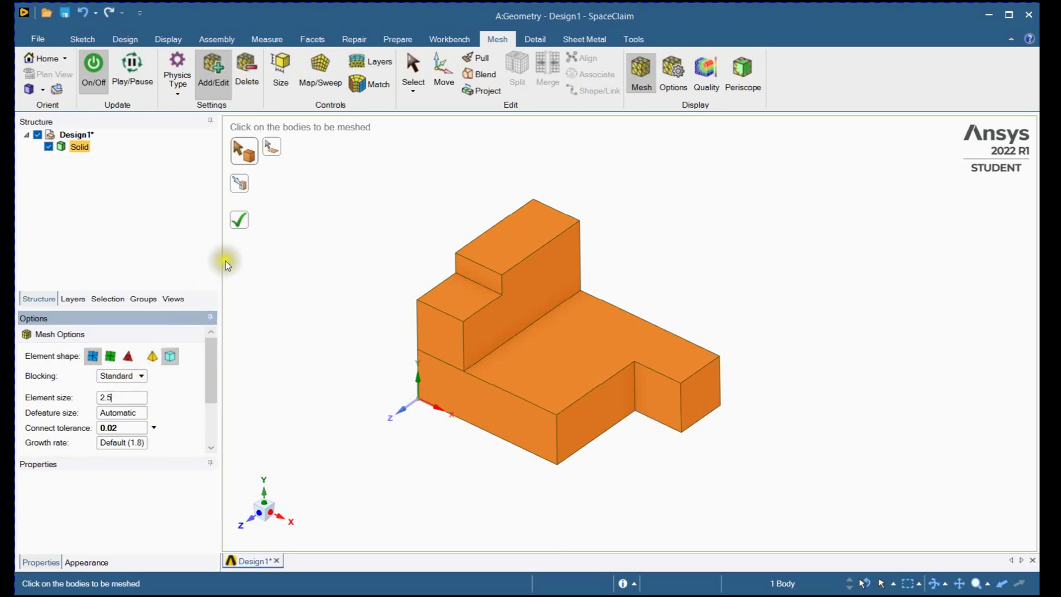
Step: Generate the mesh and check the error message in Status History
click(240, 221)
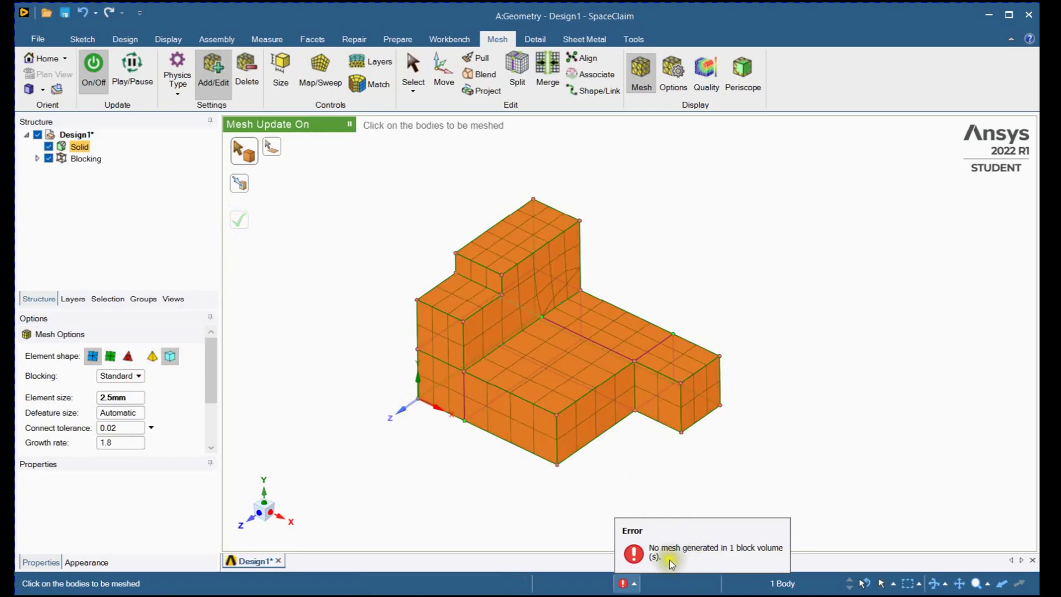
click(637, 585)
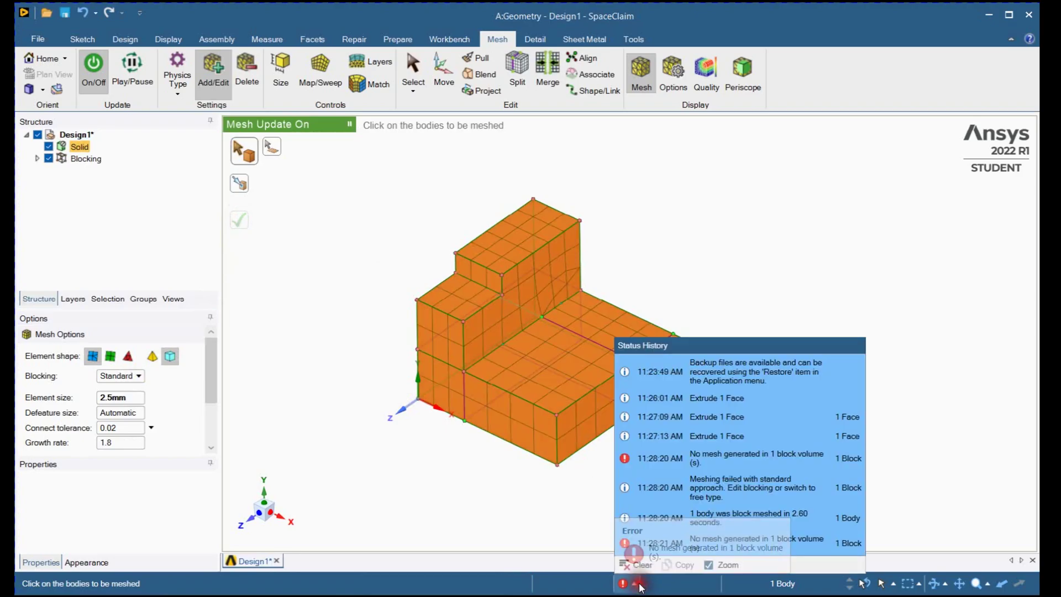
click(713, 460)
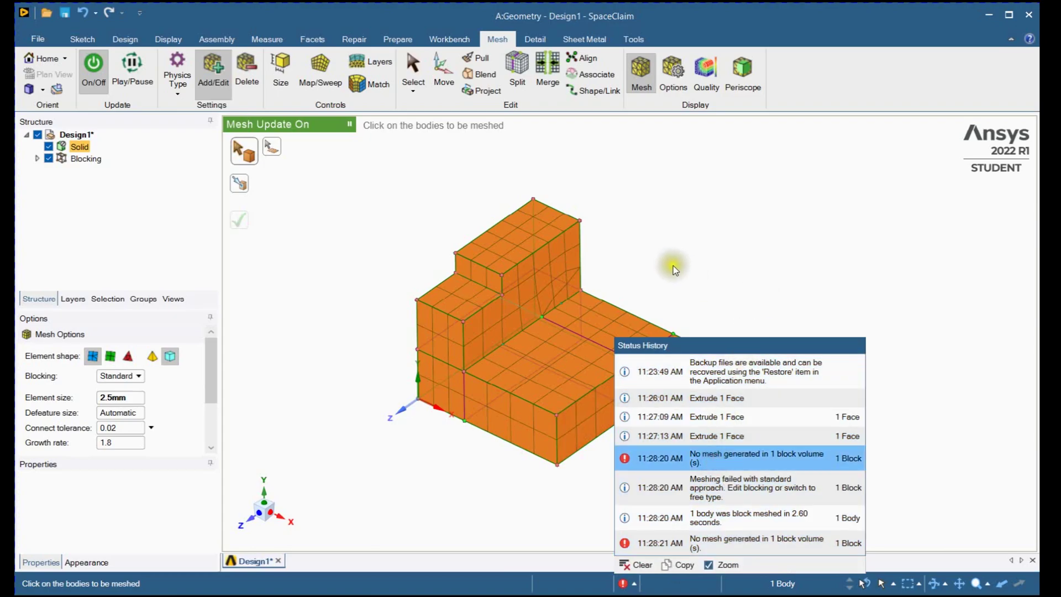
click(592, 409)
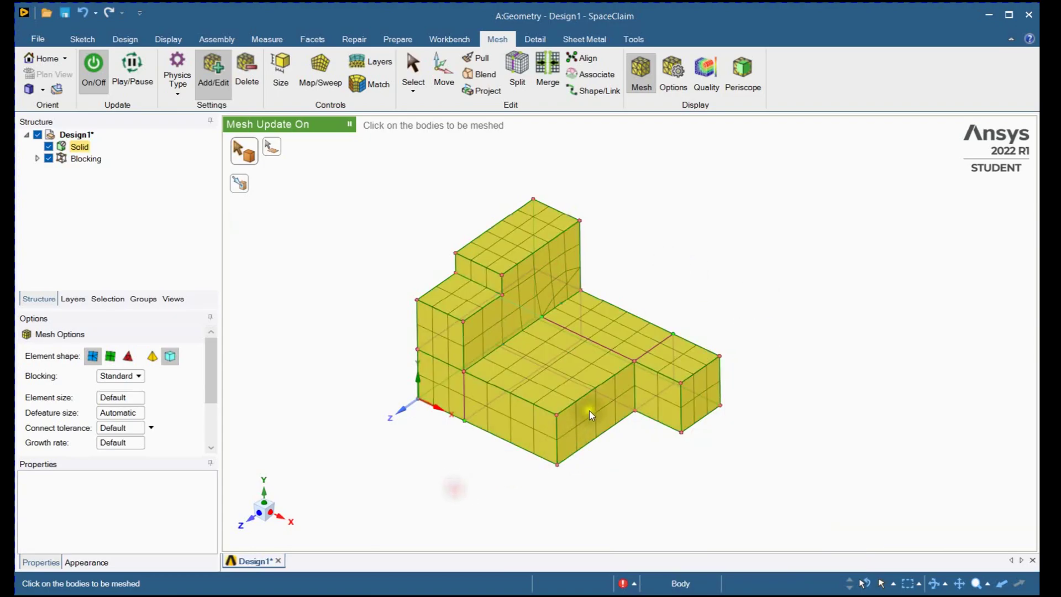
Step: Expand Blocking > Solid to list the blocks and highlight the free block
click(37, 158)
click(49, 170)
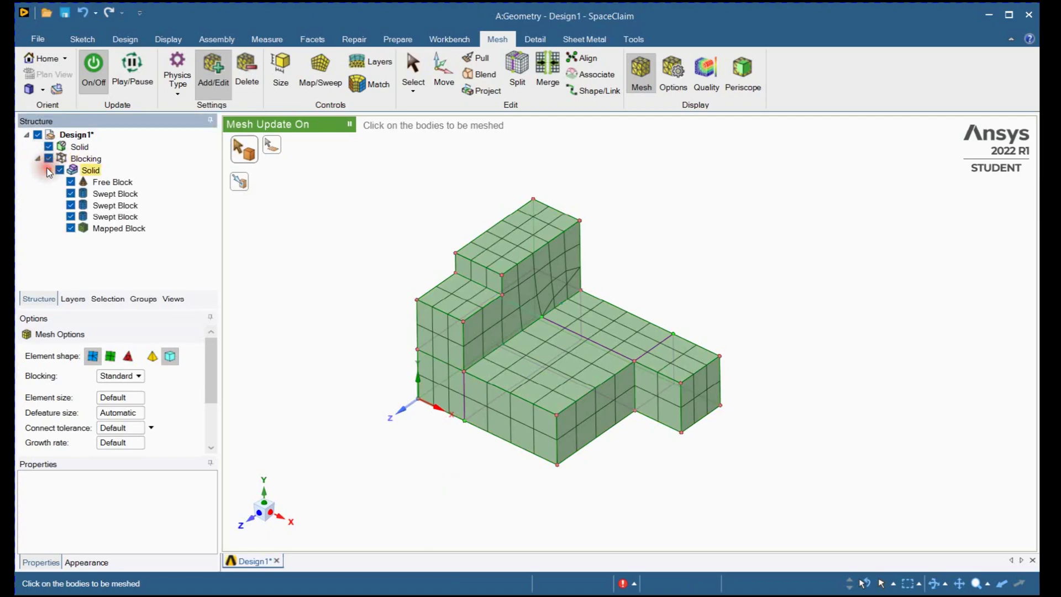
click(111, 182)
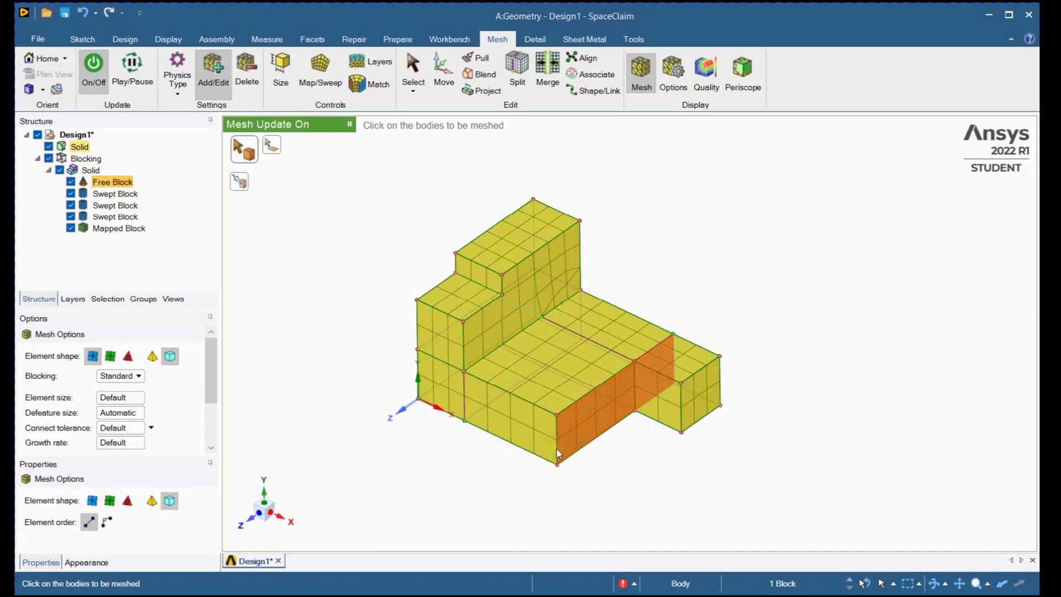
click(469, 451)
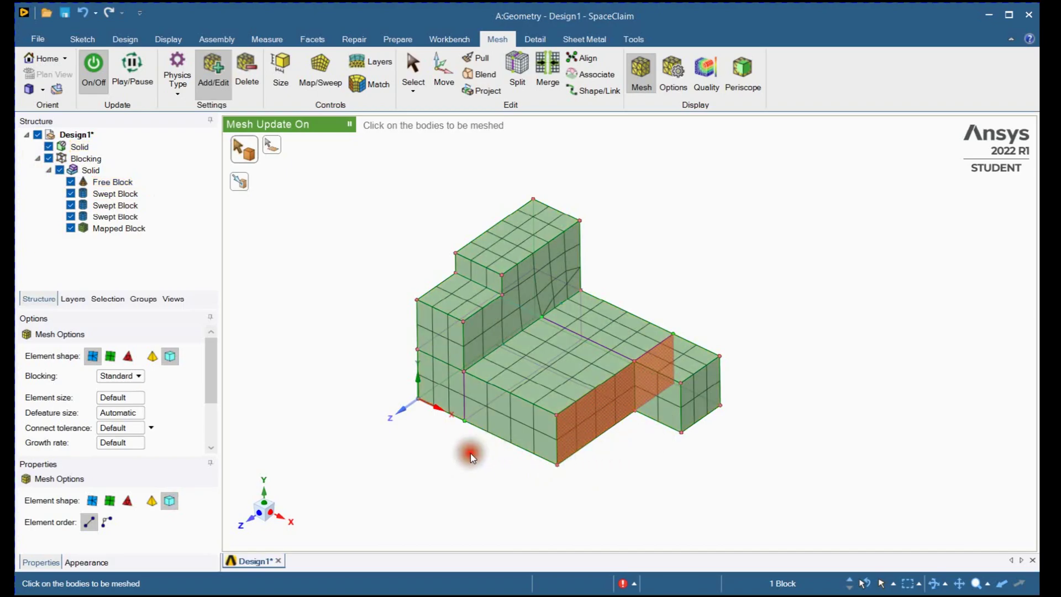
Step: Turn on mesh quality colouring and enlarge the mesh display settings panel
click(670, 77)
click(710, 77)
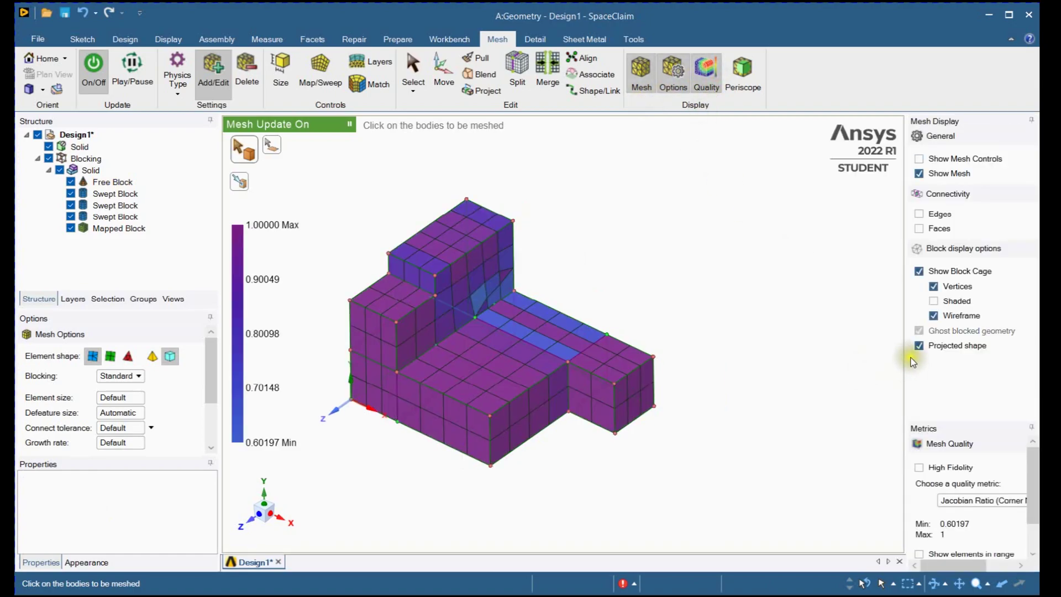
drag(907, 349, 768, 357)
drag(864, 421, 864, 281)
scroll(562, 287, down, 3)
scroll(562, 288, up, 4)
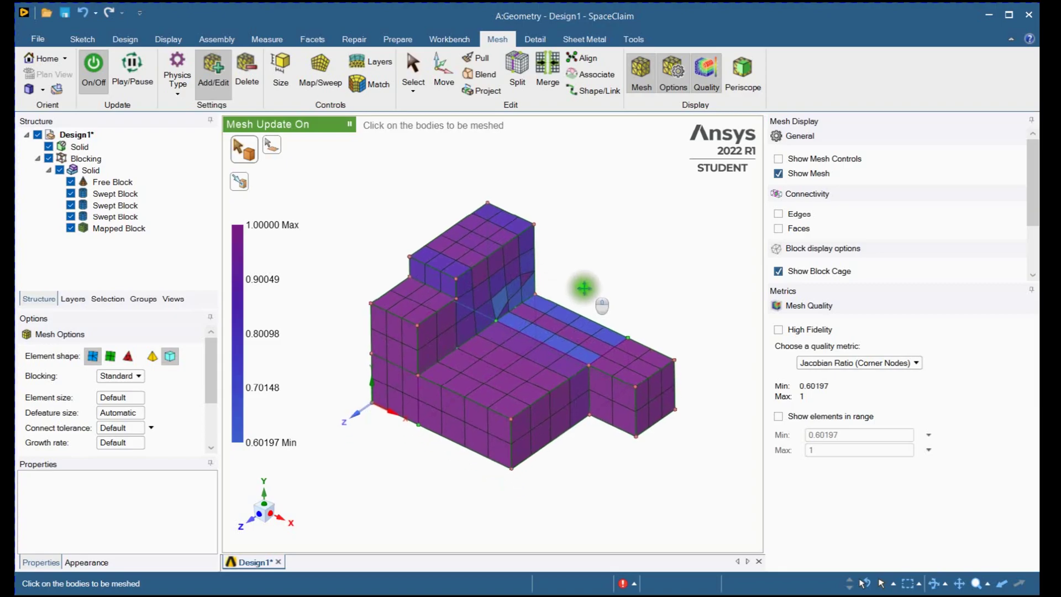
Step: Check Skewness (max 0.40401), then switch the metric to Element Quality (0.77953 to 1)
click(926, 363)
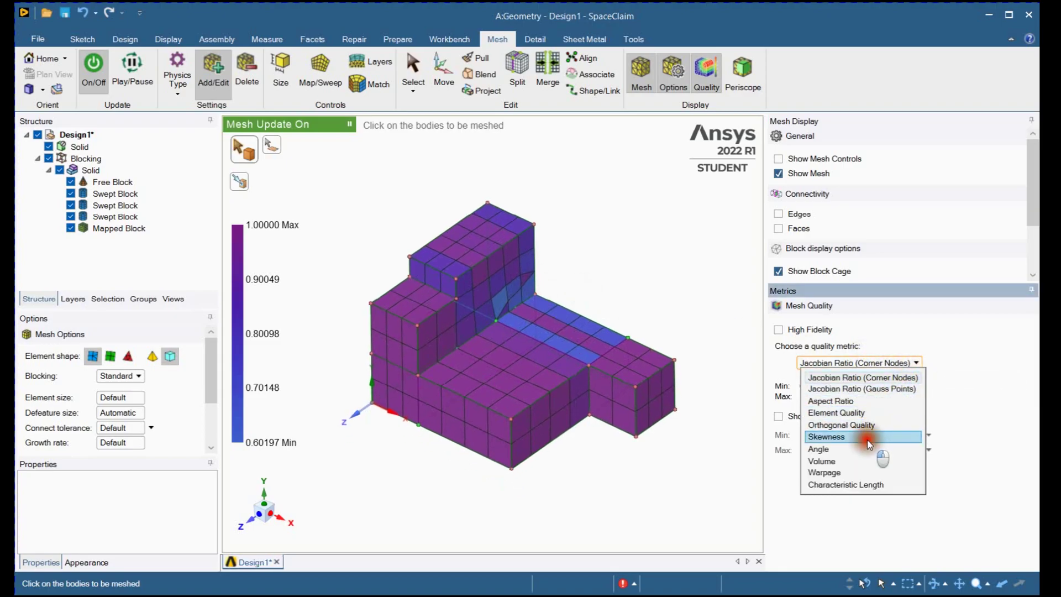
click(869, 441)
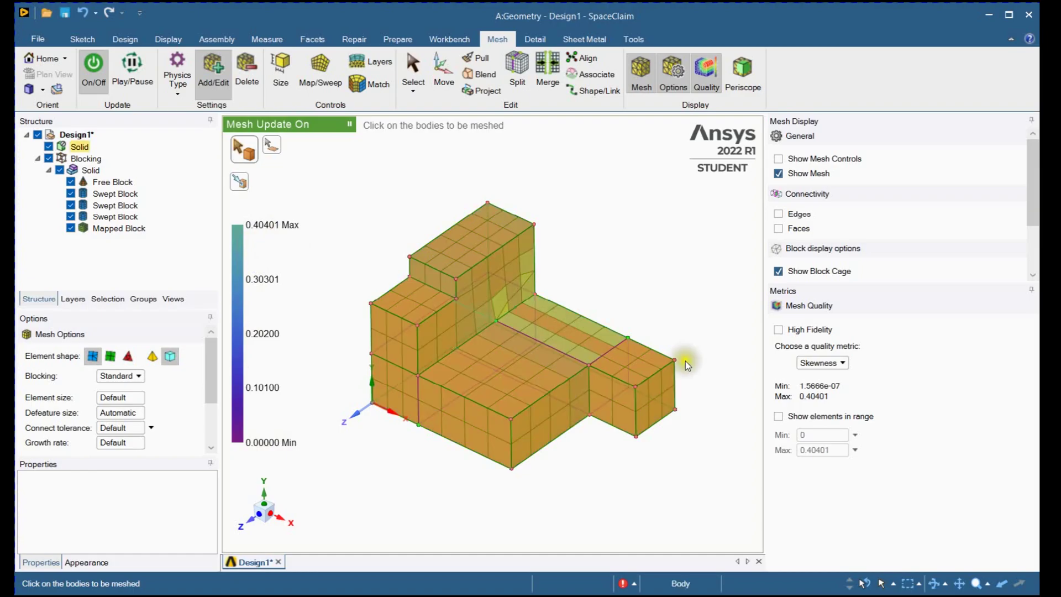
click(850, 364)
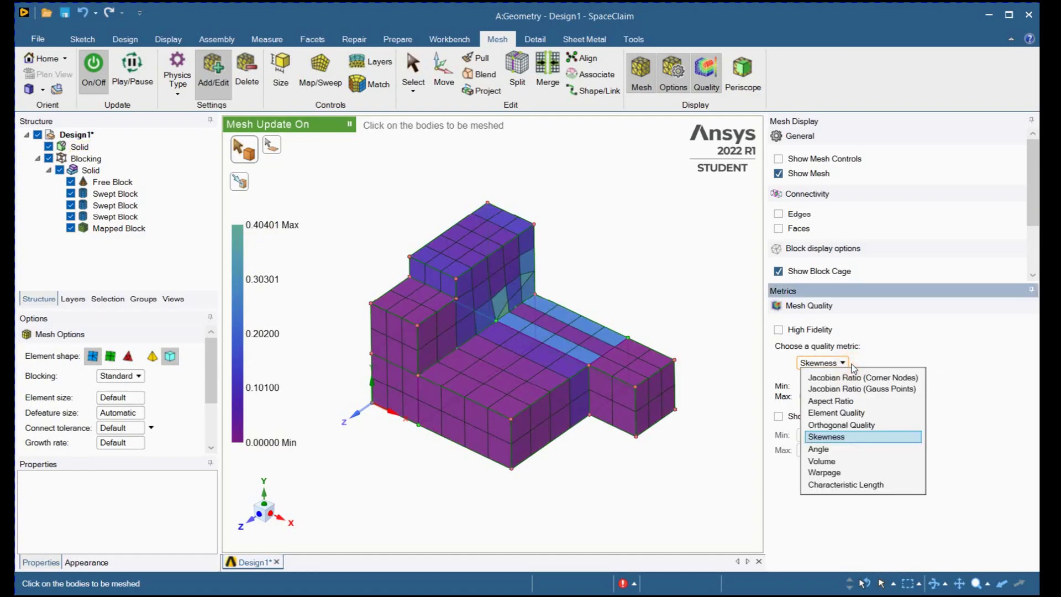
click(837, 413)
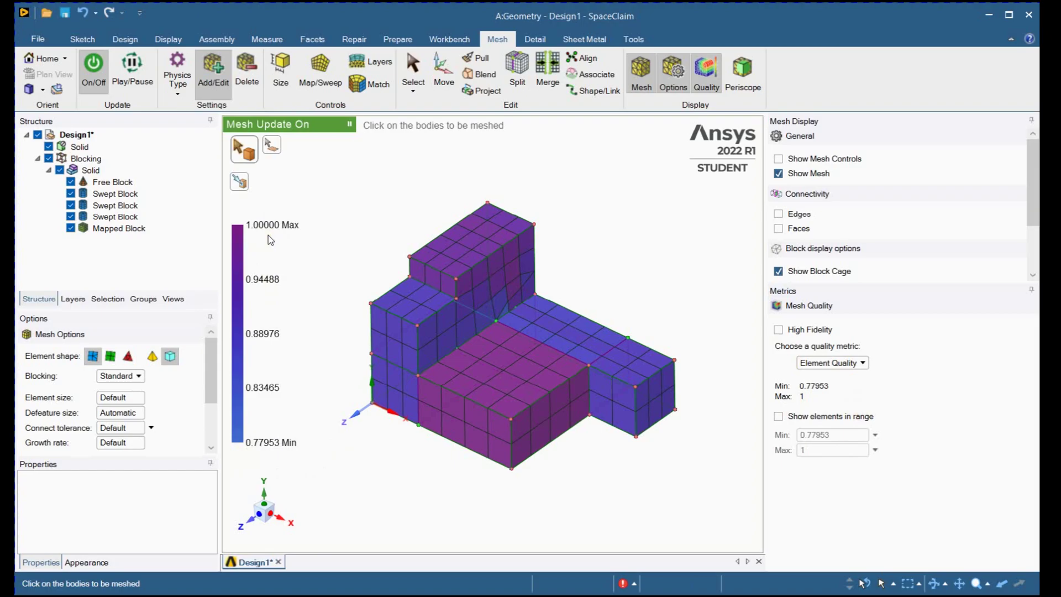
scroll(385, 260, down, 3)
scroll(356, 260, up, 1)
middle_drag(356, 260, 374, 262)
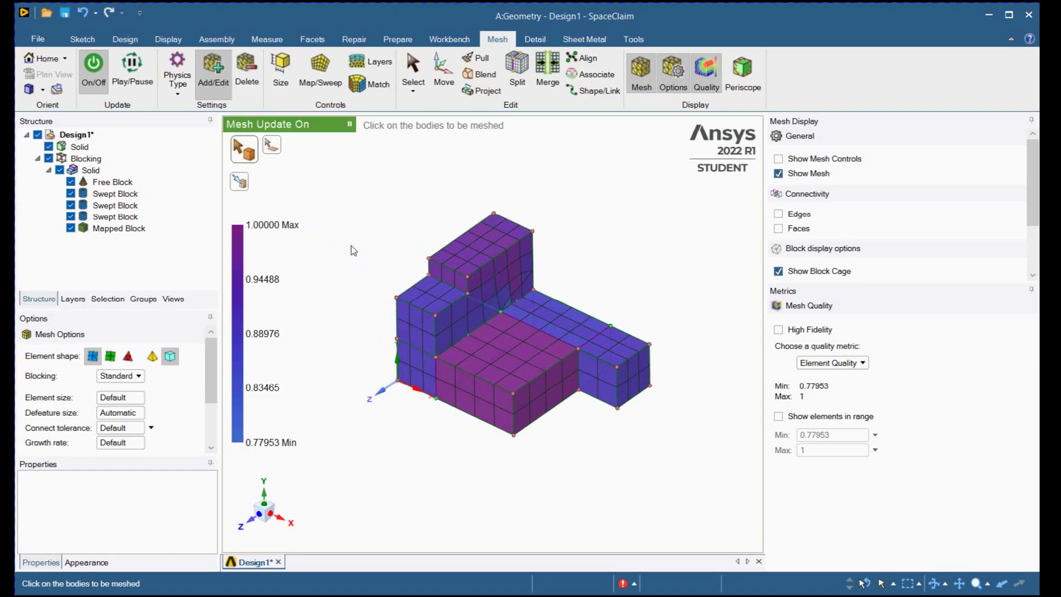
Step: Box-select the stepped block to delete its mesh and blocking, then switch meshing off
click(247, 71)
scroll(449, 210, down, 2)
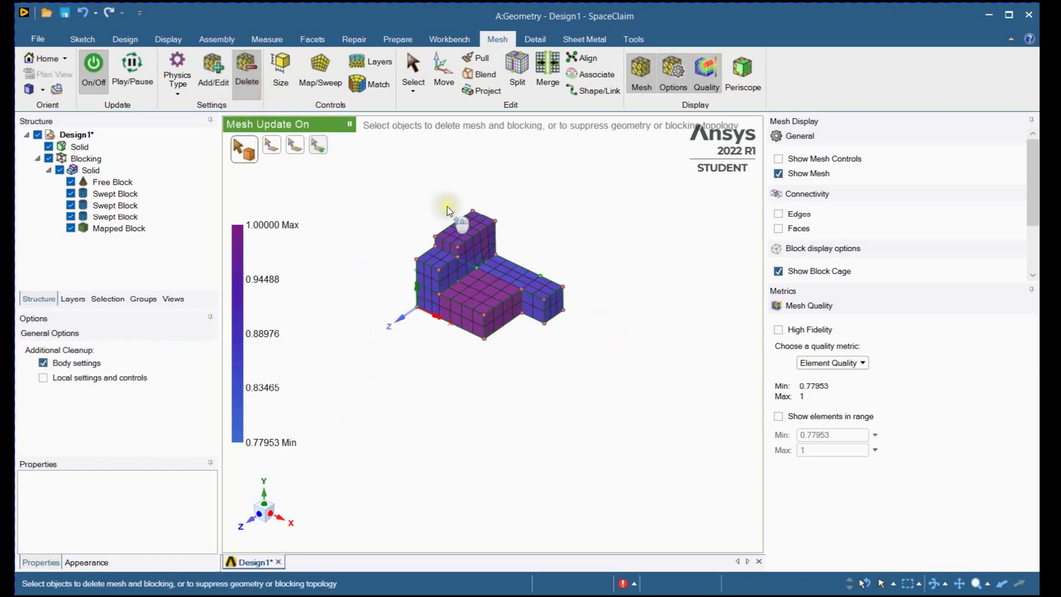
drag(360, 178, 613, 375)
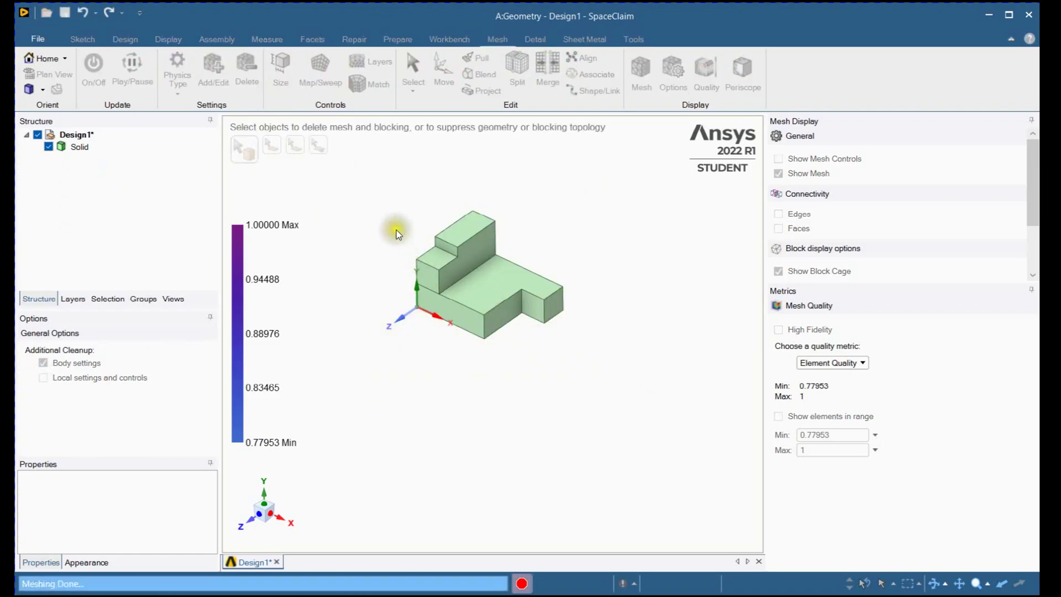
scroll(397, 230, up, 3)
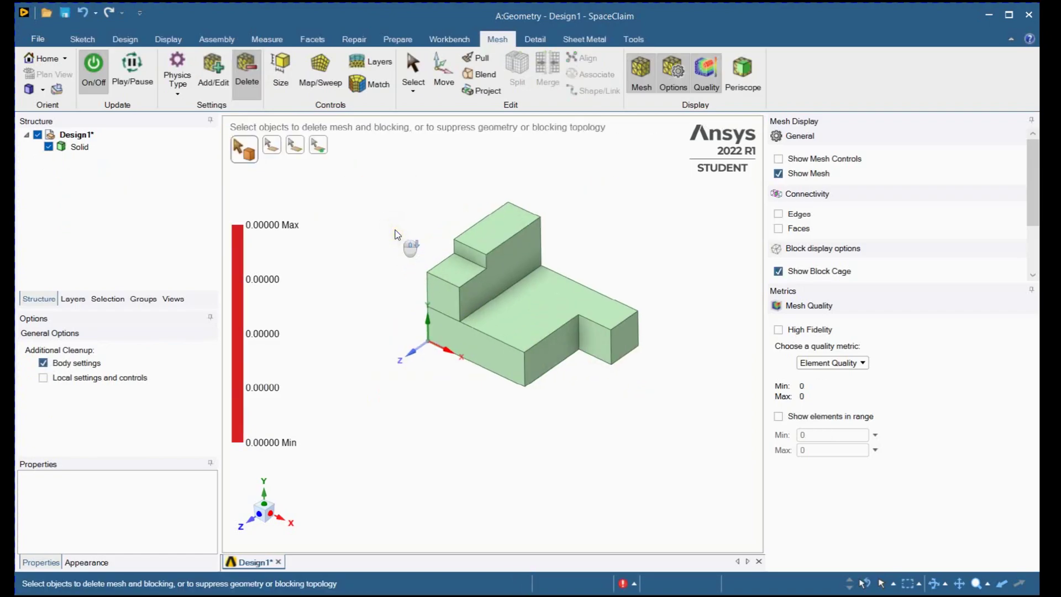
scroll(387, 233, up, 3)
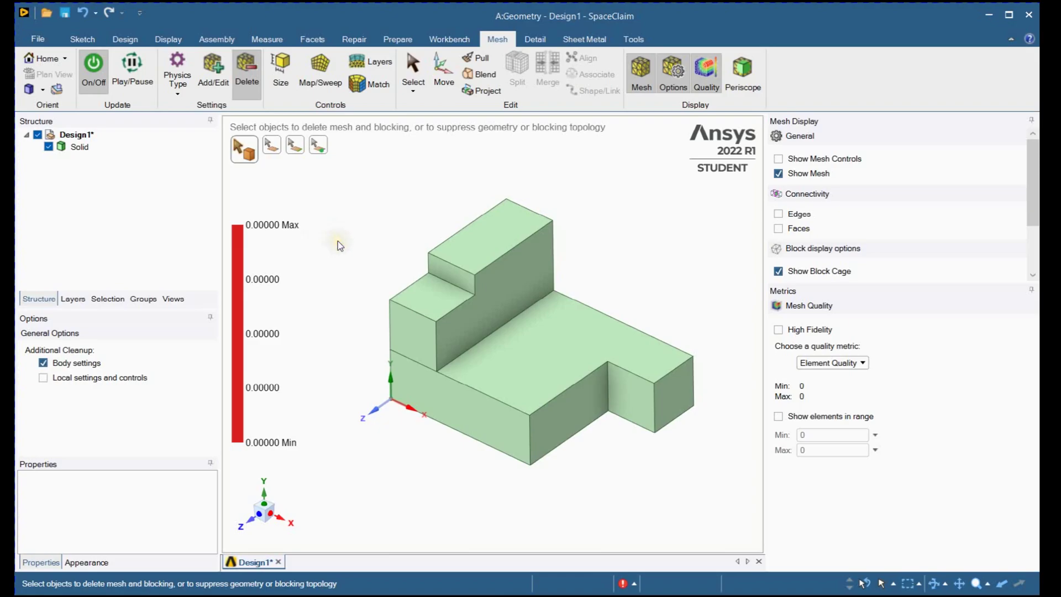
click(94, 80)
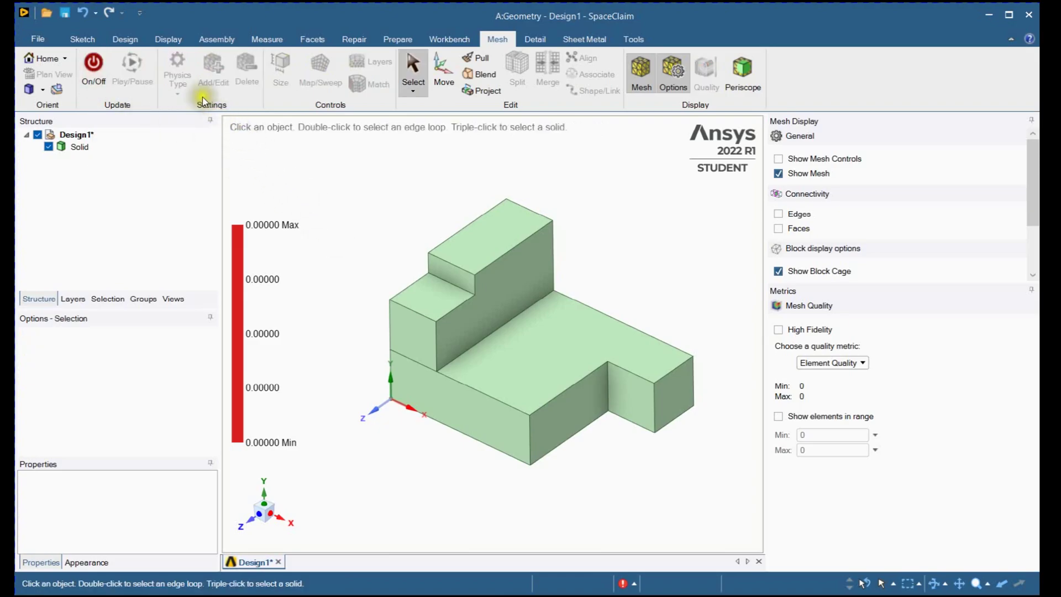
Step: Split the step's vertical wall face at its inner corner point
click(124, 39)
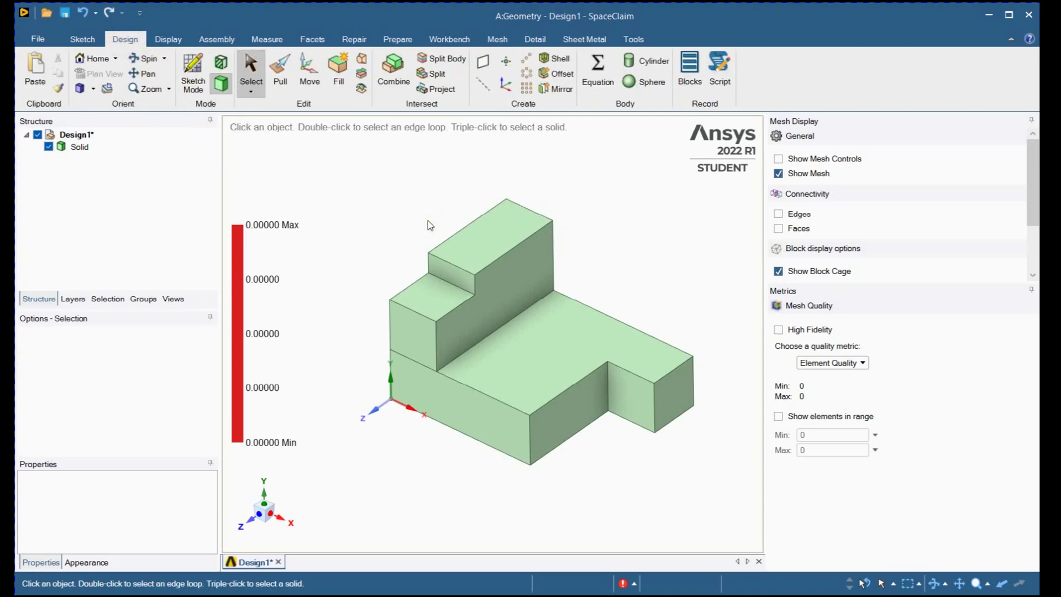
click(437, 73)
click(478, 309)
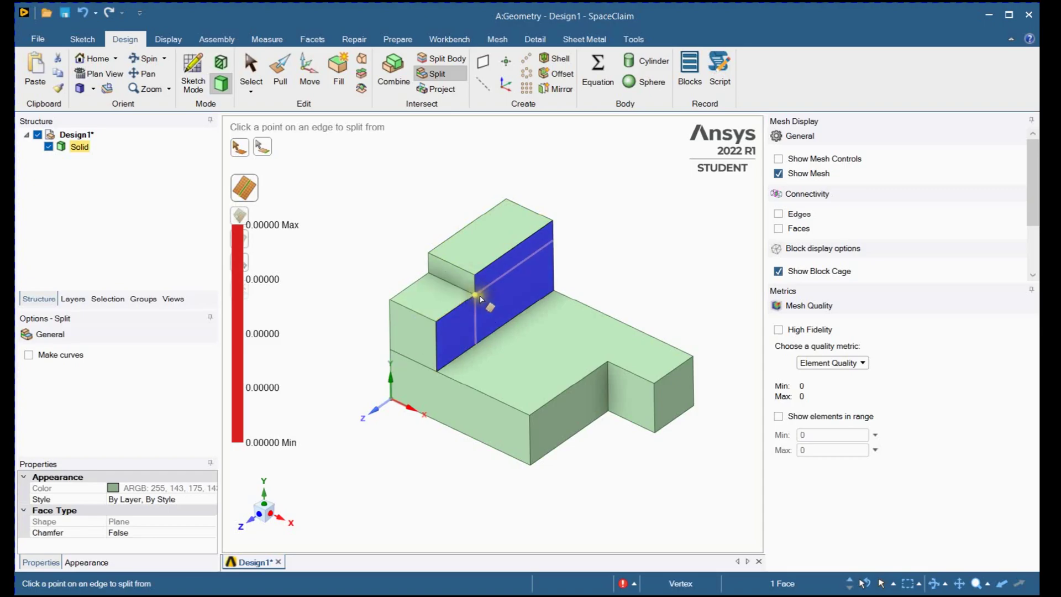
click(478, 297)
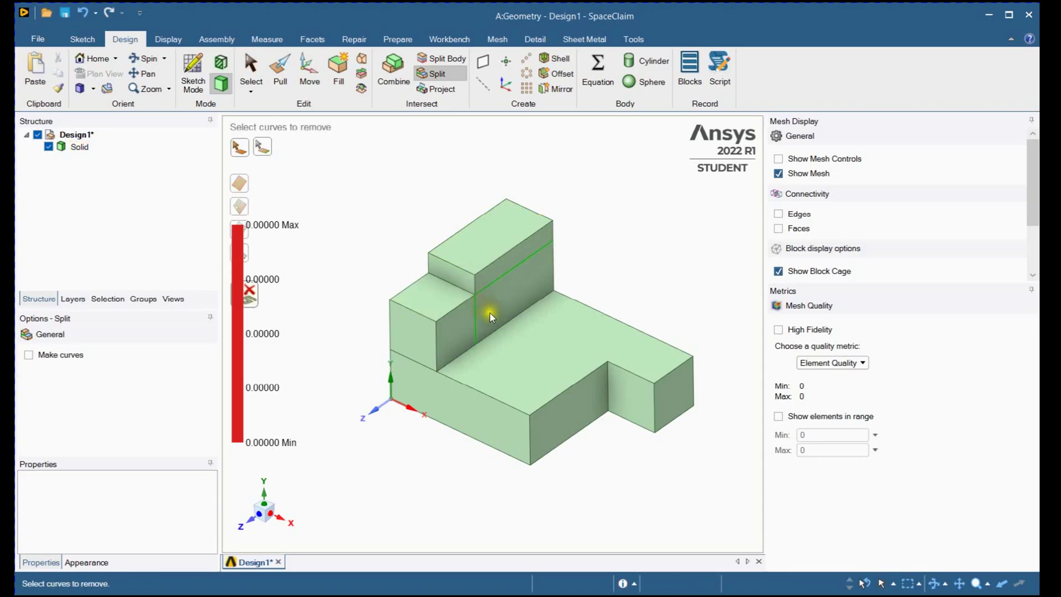
click(602, 280)
Step: Split the lower top face at the protrusion corner
click(506, 361)
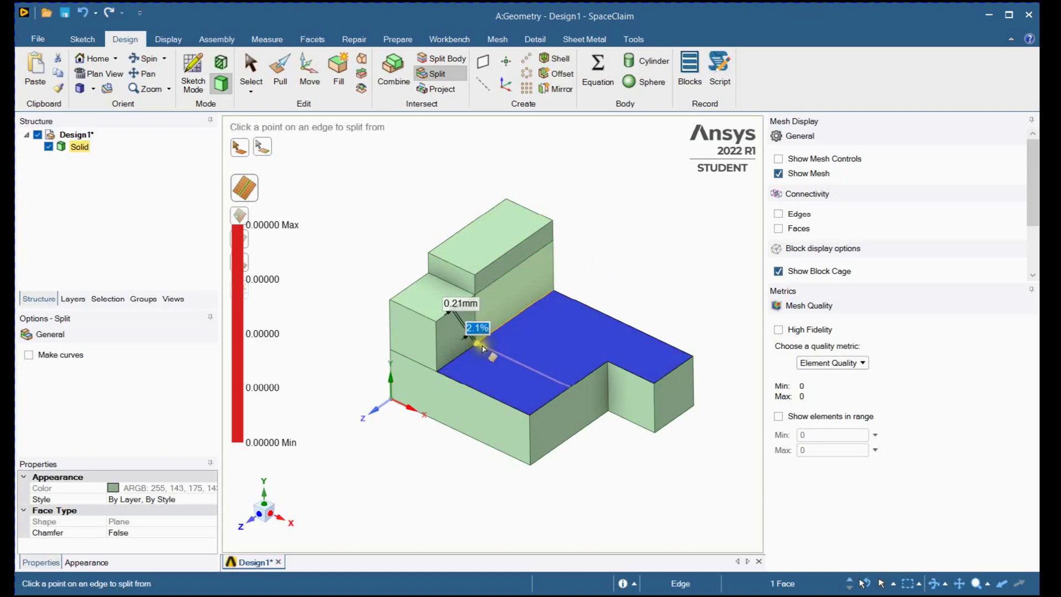
click(635, 273)
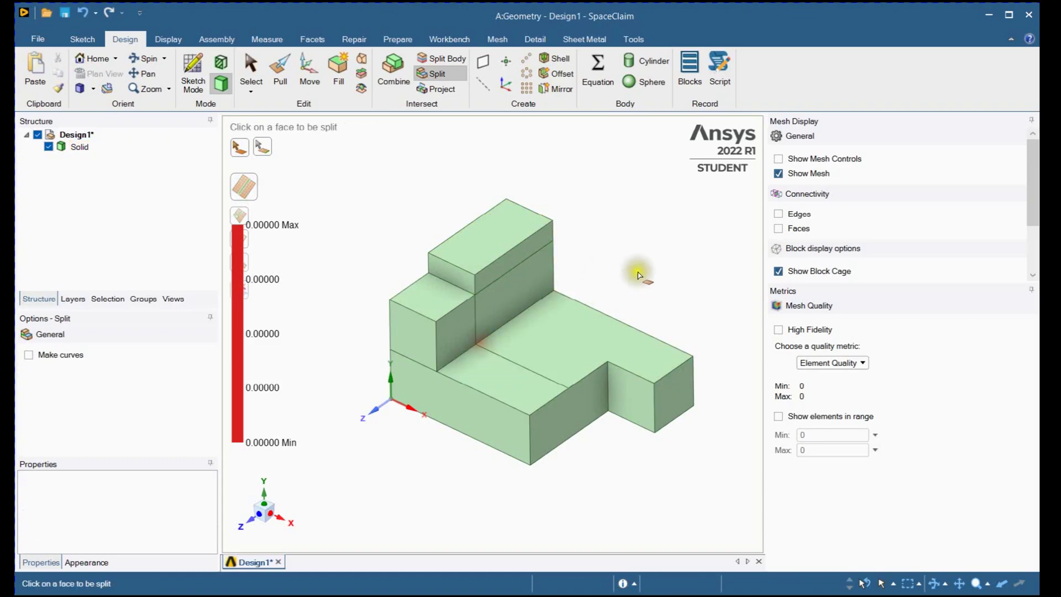
click(581, 340)
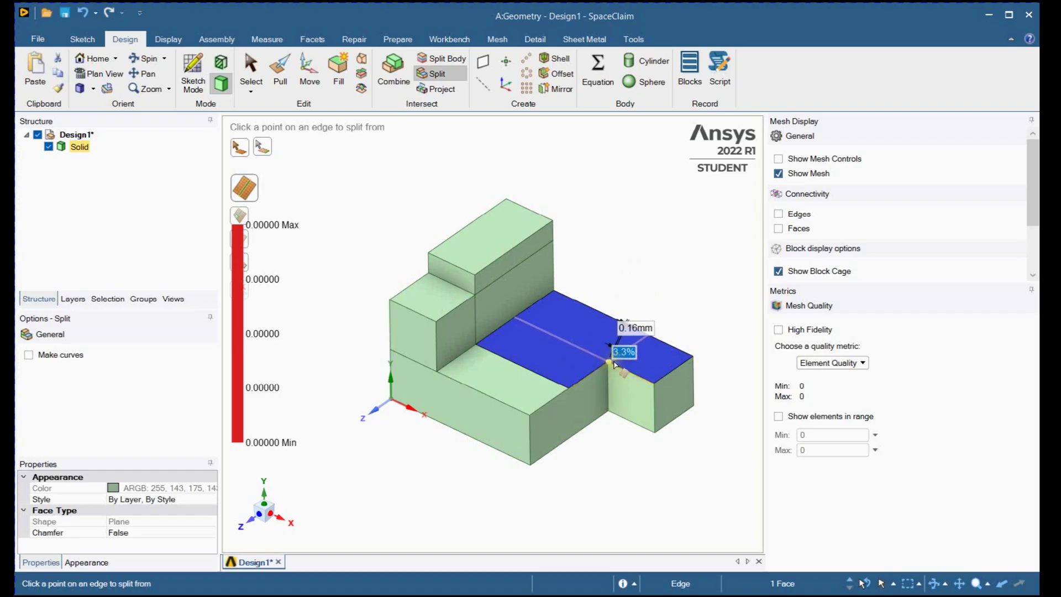
click(611, 362)
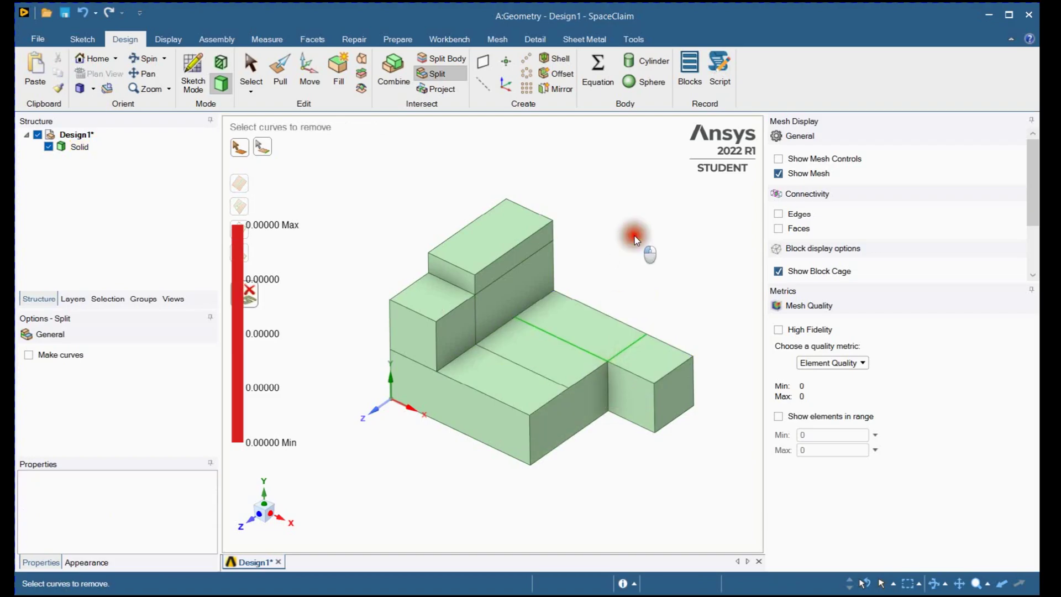
Step: Split the upper block's face through its picked corner point
click(528, 277)
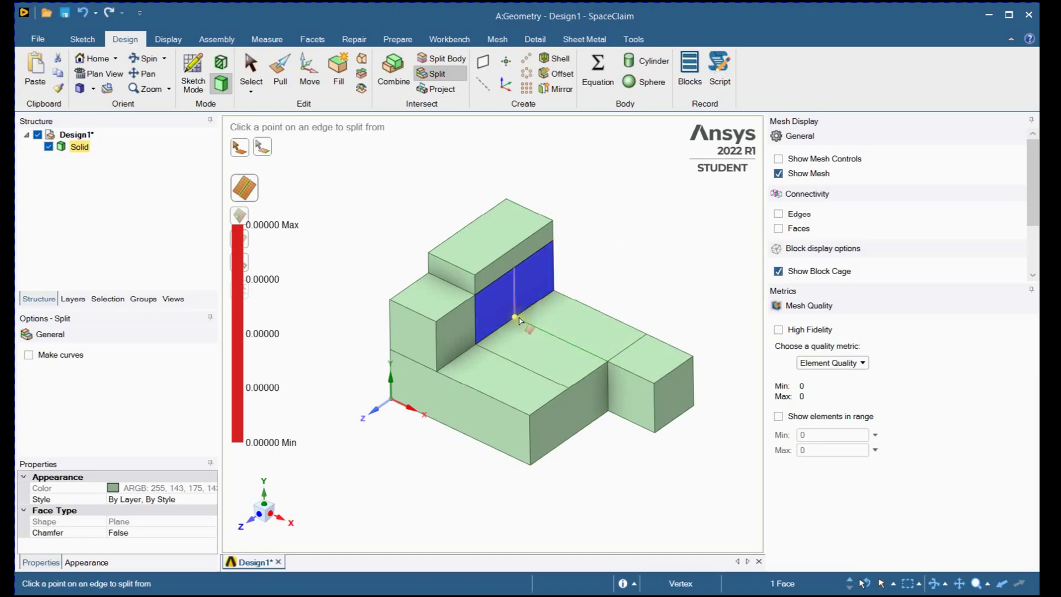
click(619, 250)
click(515, 263)
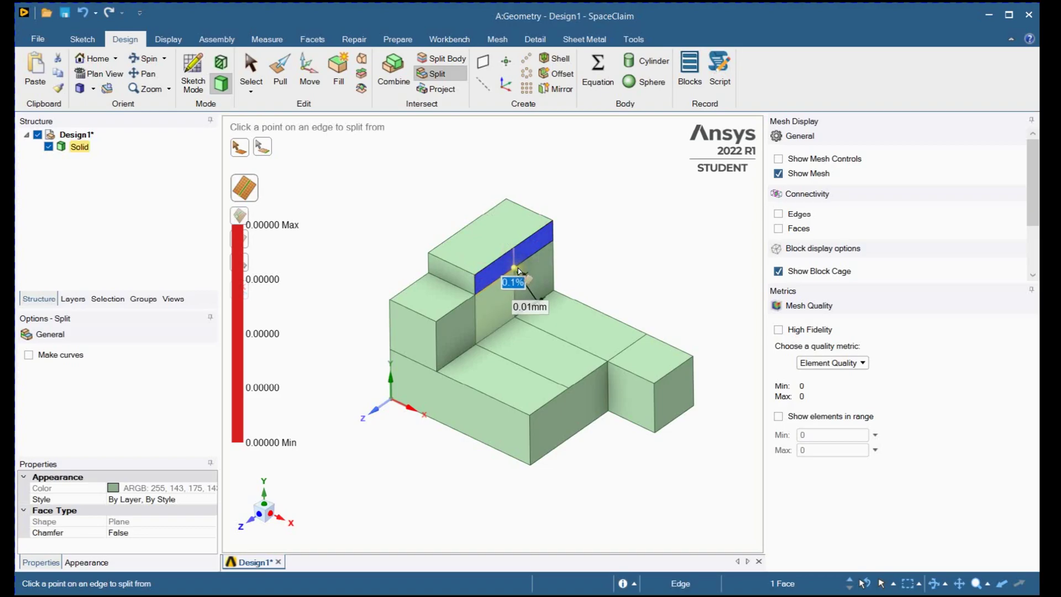
click(518, 268)
click(621, 239)
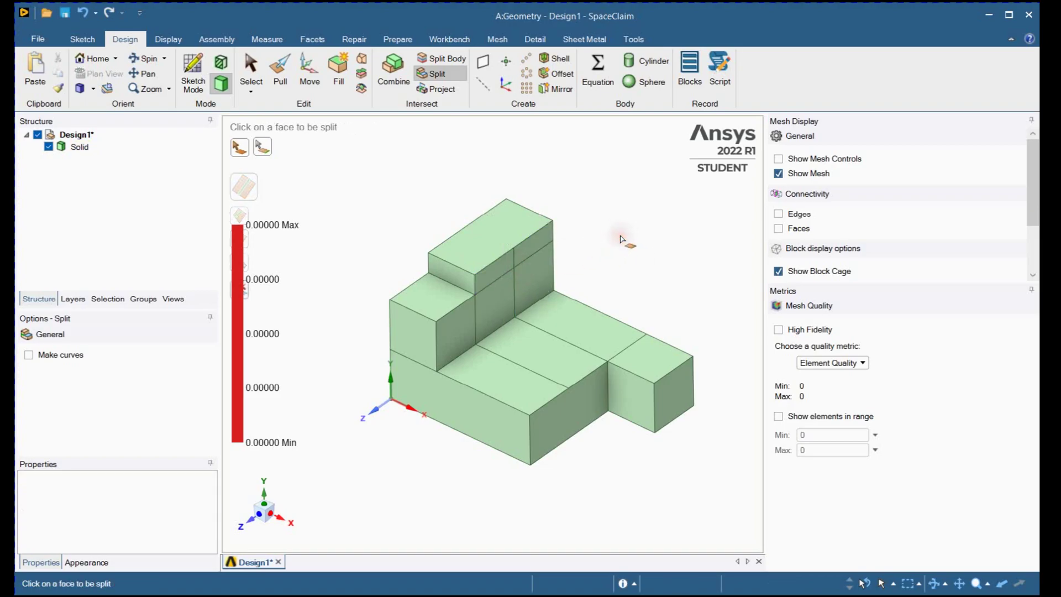
click(499, 39)
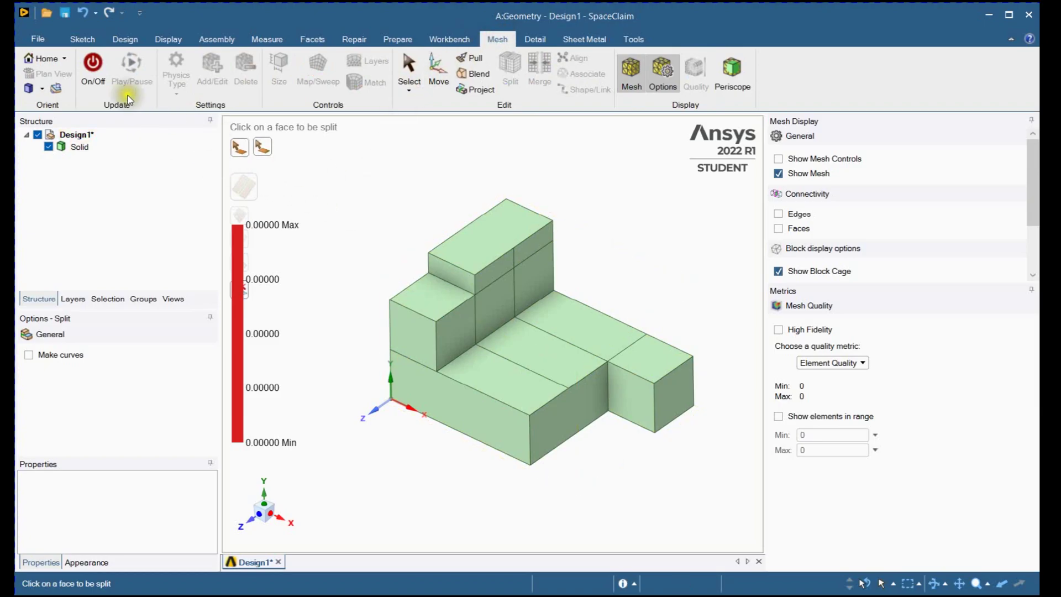
Step: Re-enable meshing and hex-mesh the split solid at 2.5 mm, giving quality 0.1529–0.97813
click(93, 69)
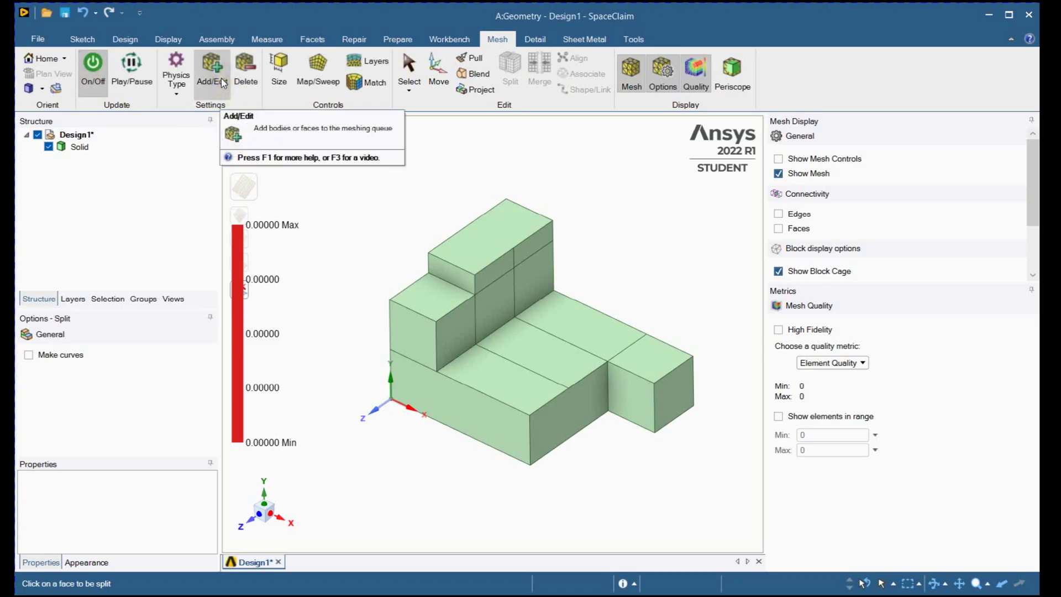
click(176, 88)
click(180, 109)
click(221, 84)
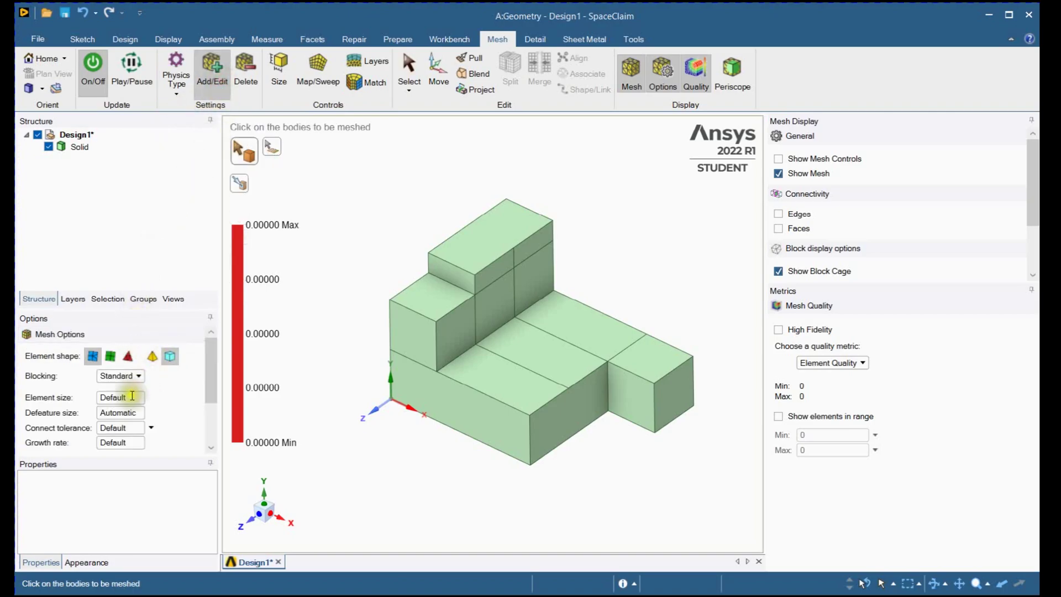
click(122, 398)
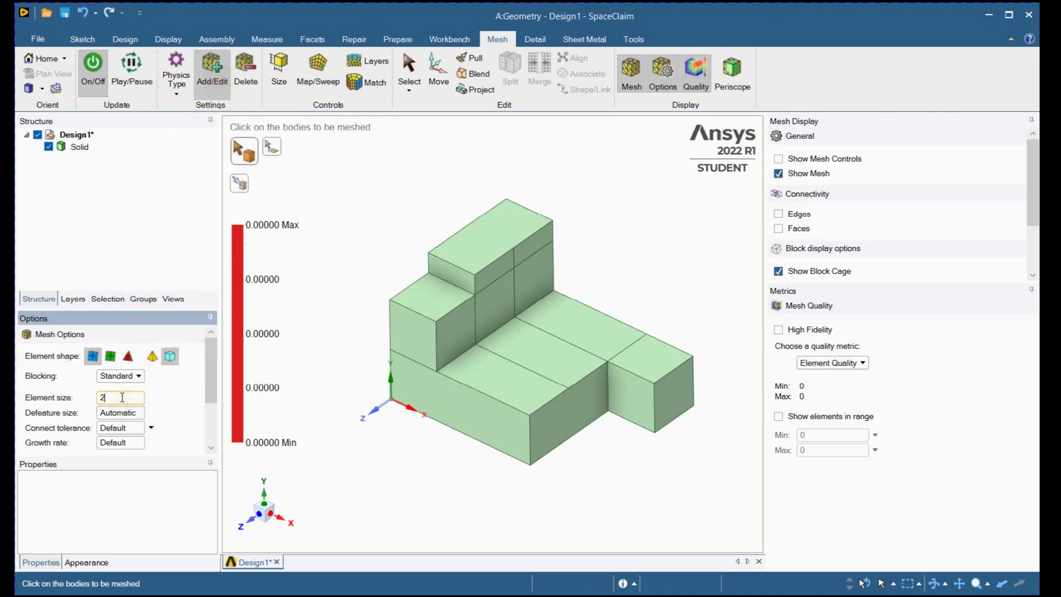
click(476, 337)
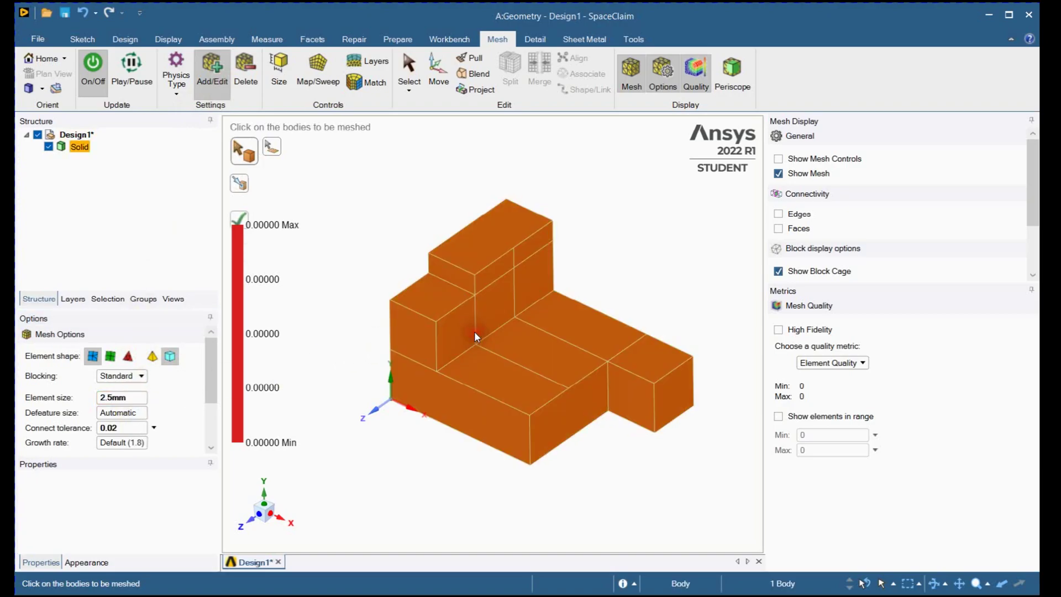
click(253, 221)
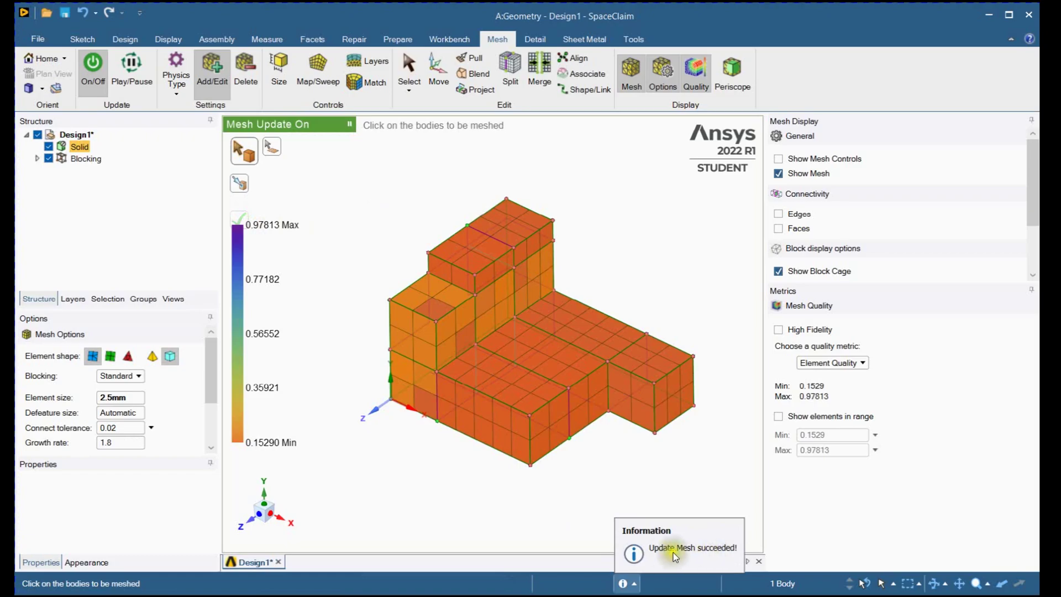
click(550, 487)
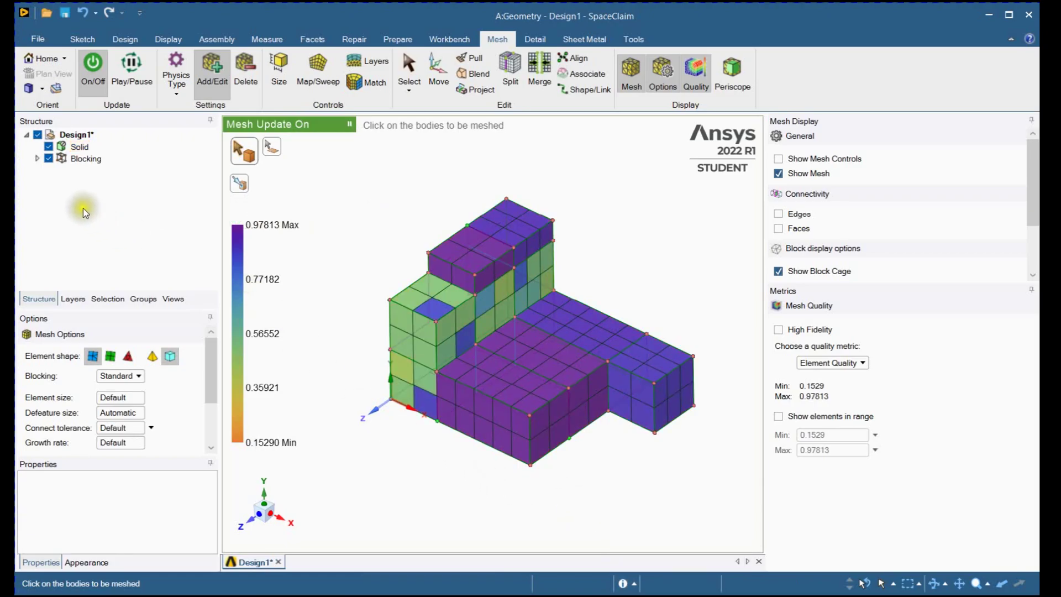
Step: Expand Blocking > Solid to list one Free Block and six Mapped Blocks, highlighting the Free Block
click(38, 160)
click(49, 171)
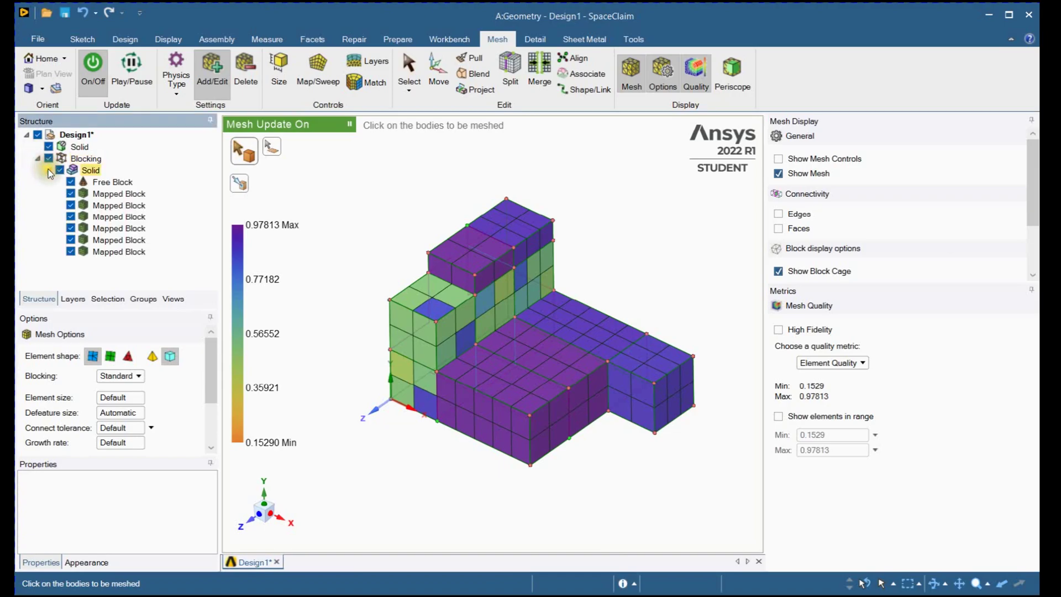
click(122, 181)
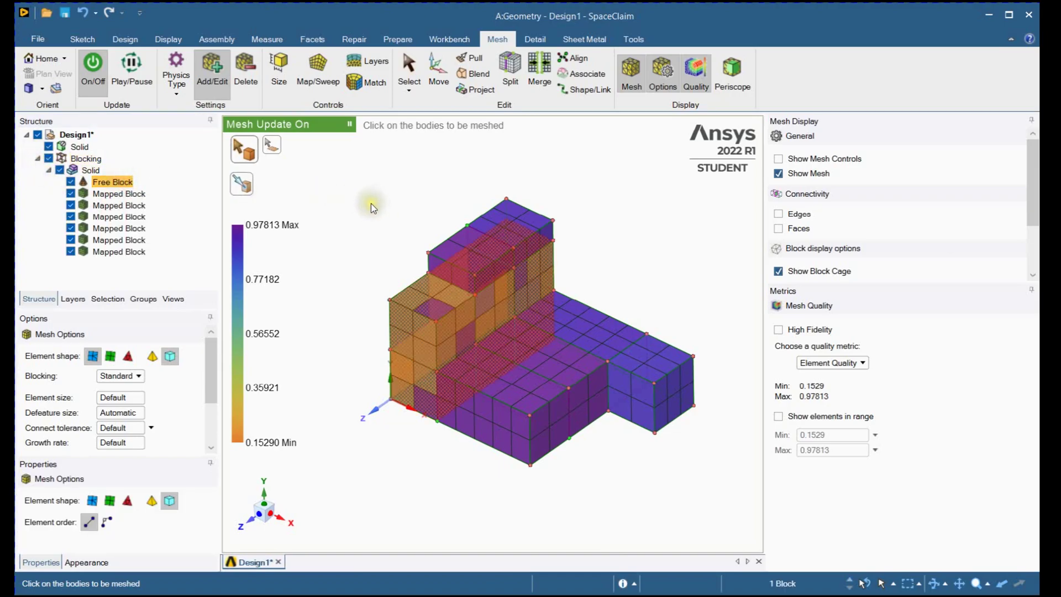
click(378, 226)
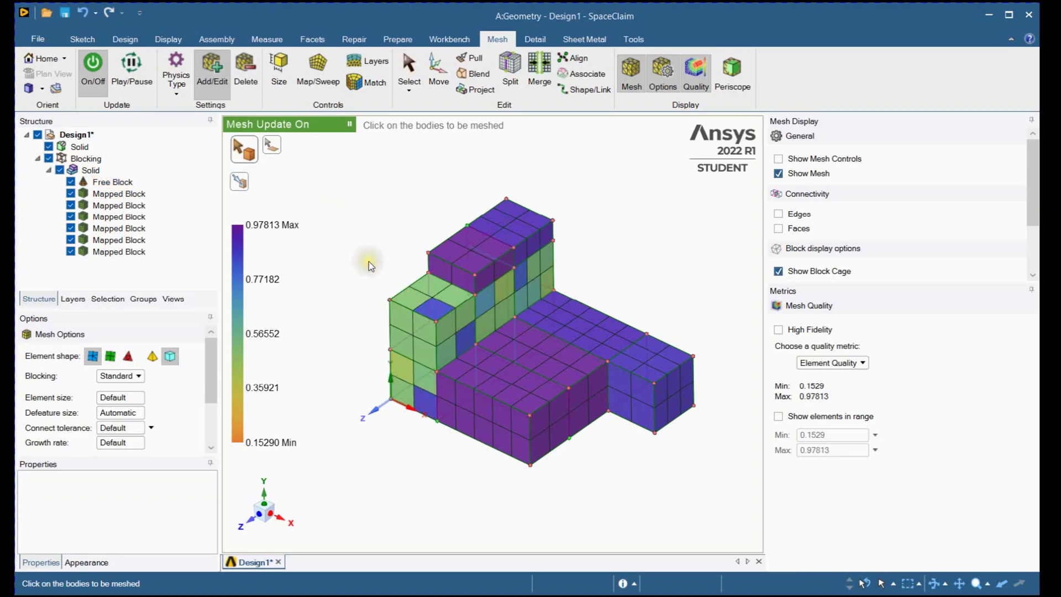
Step: Orbit the model to inspect where the Free Block lies from underneath
middle_drag(369, 261, 426, 377)
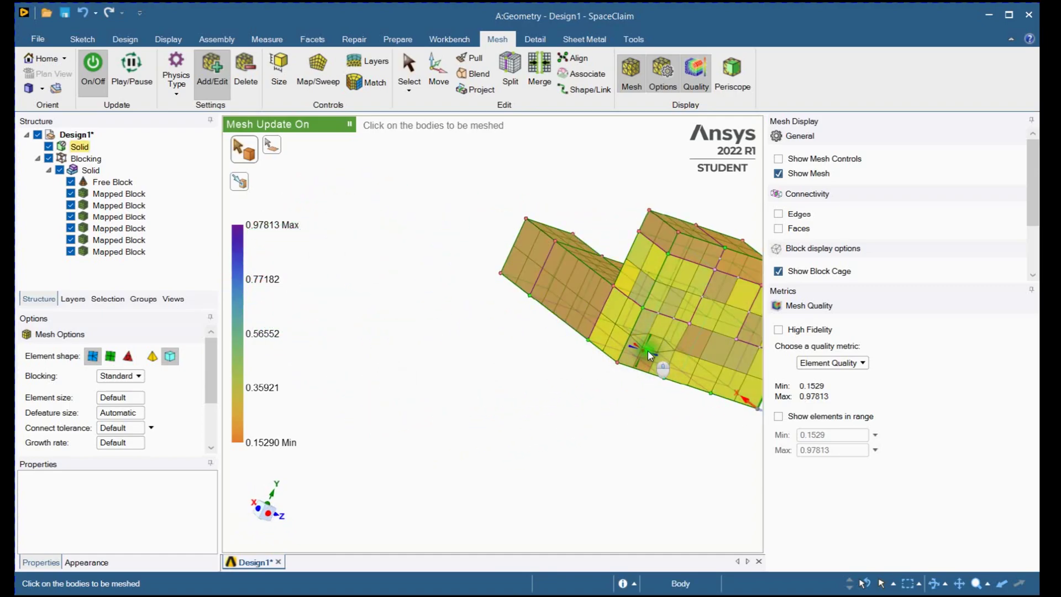
middle_drag(650, 354, 459, 261)
scroll(497, 379, up, 5)
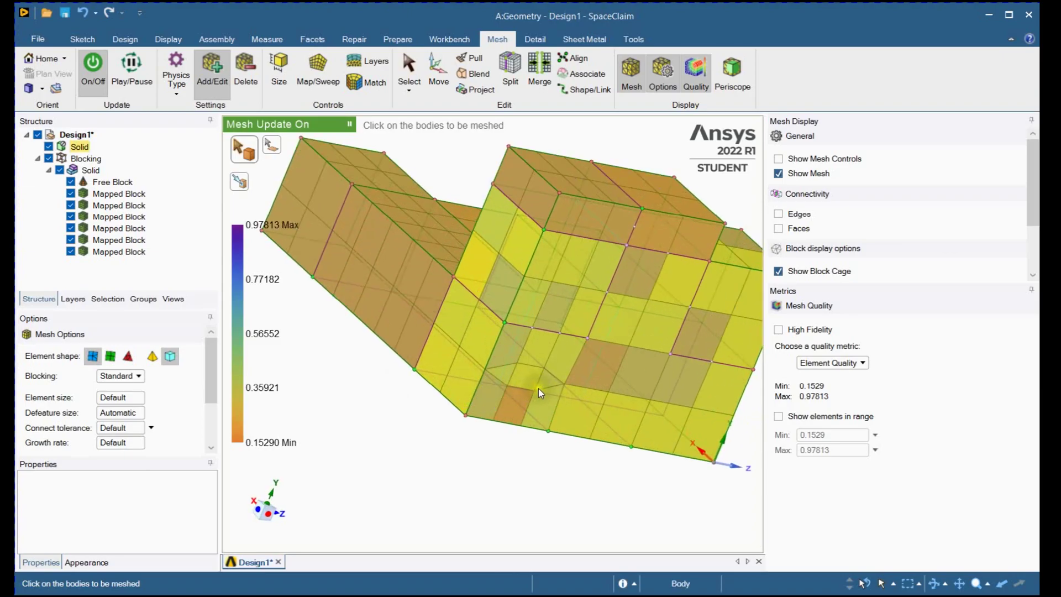
scroll(540, 393, down, 4)
click(541, 394)
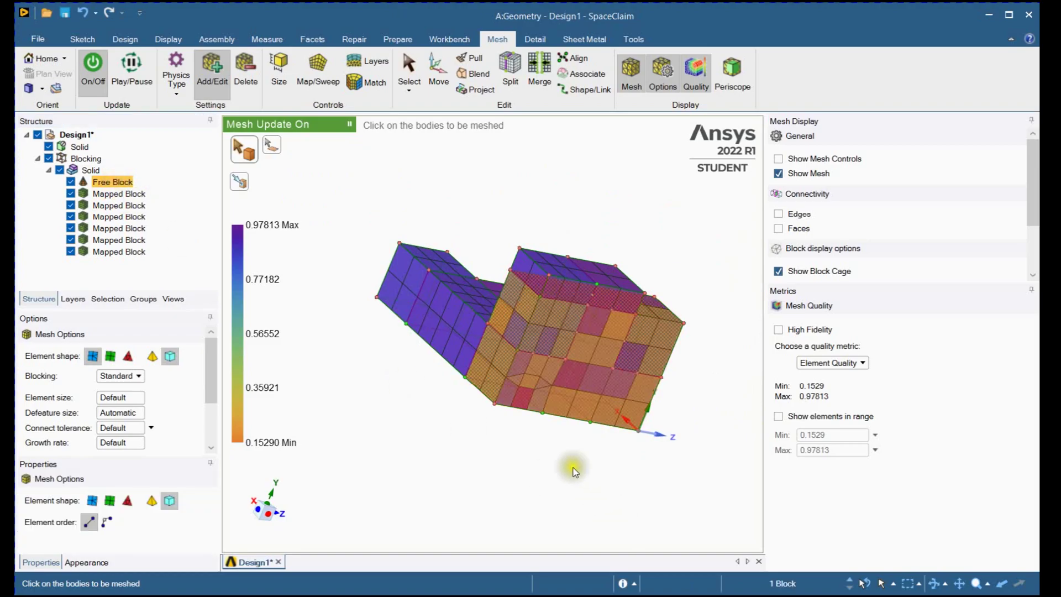
click(380, 391)
middle_drag(374, 383, 422, 483)
Step: Box-delete the mesh and blocking, turn off live meshing, and return to the Design tools
click(246, 77)
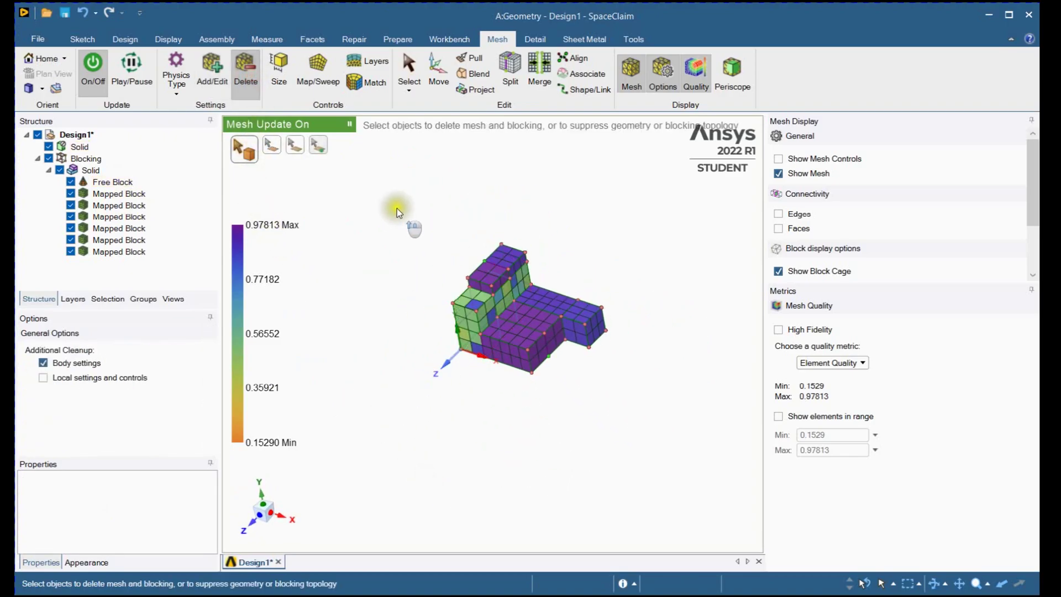
drag(396, 210, 642, 404)
middle_drag(450, 244, 559, 368)
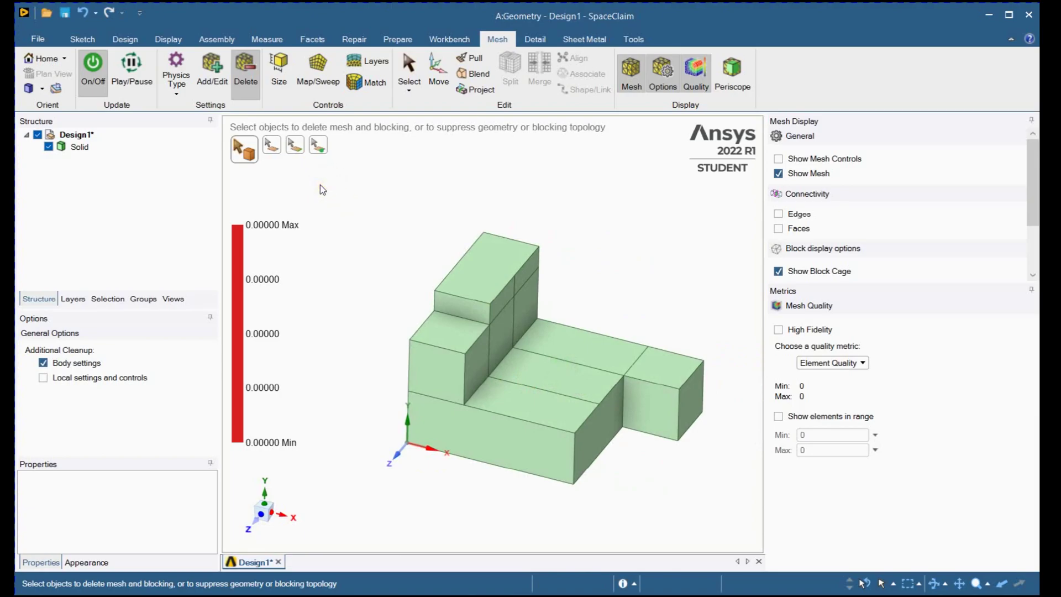
click(109, 61)
click(127, 39)
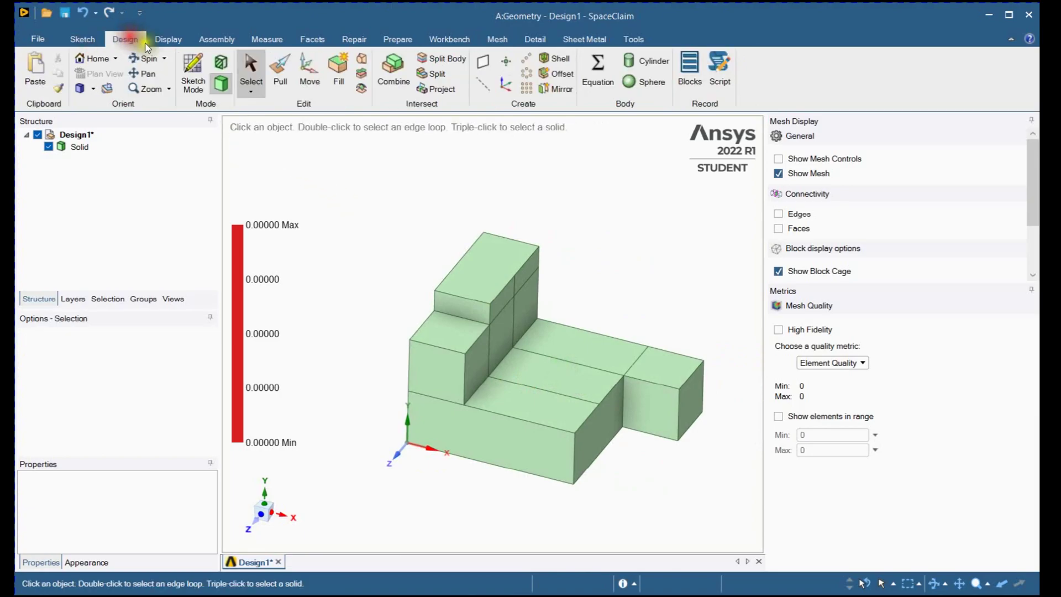
Step: Split the lower front face, the large side face and the small upper face at edge points
click(434, 75)
click(434, 419)
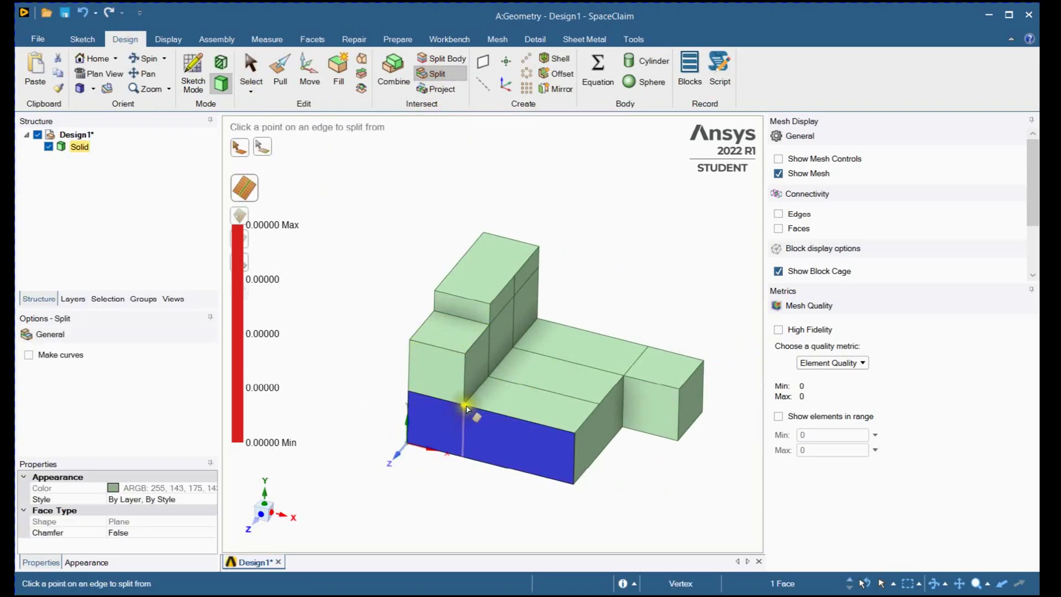
click(463, 403)
middle_drag(367, 319, 326, 409)
click(603, 344)
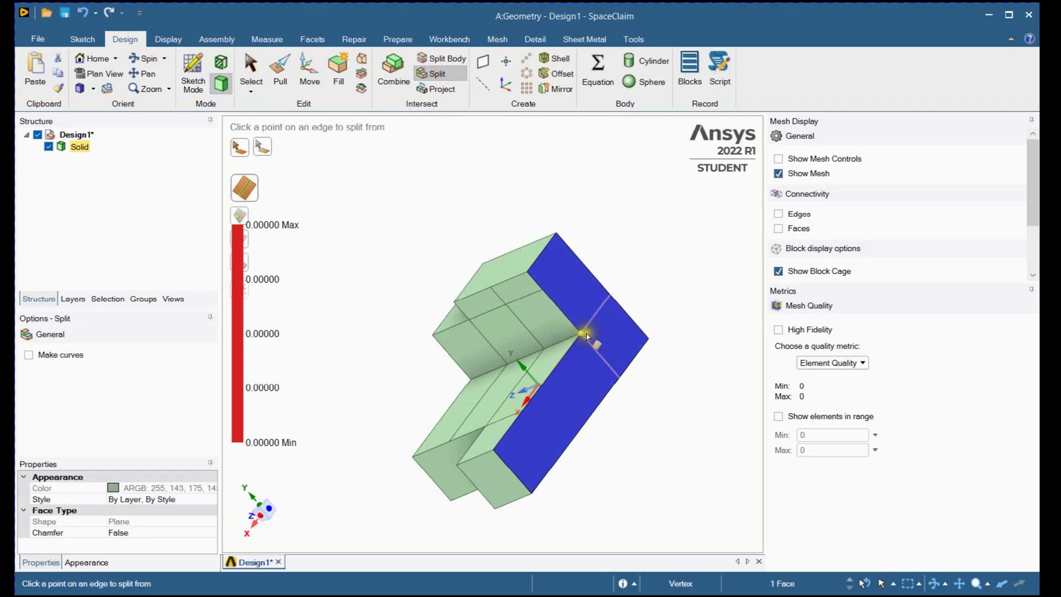
click(587, 335)
click(569, 271)
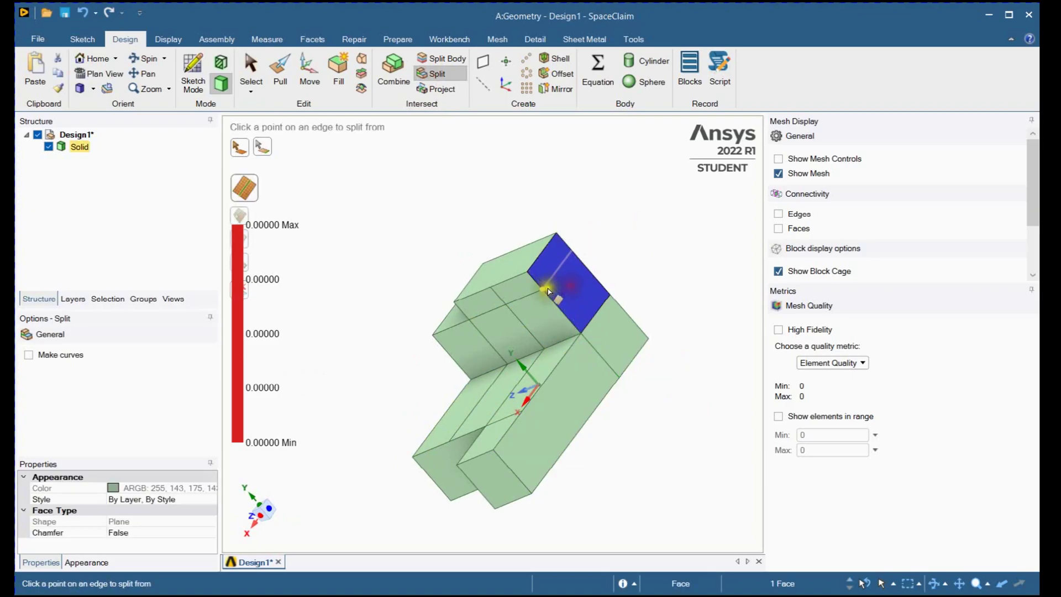
click(548, 293)
middle_drag(623, 239, 600, 211)
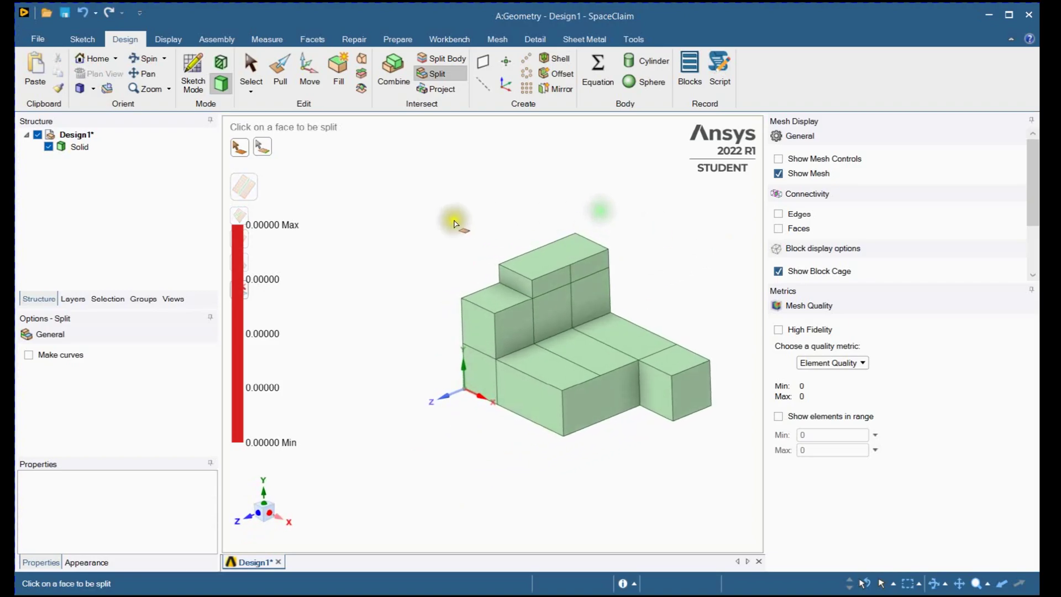
Step: Split the front face and both bottom face regions at edge points
mouse_move(452, 224)
middle_down()
mouse_move(443, 246)
mouse_move(593, 458)
middle_up()
scroll(575, 445, up, 3)
click(558, 380)
click(551, 374)
scroll(571, 428, down, 4)
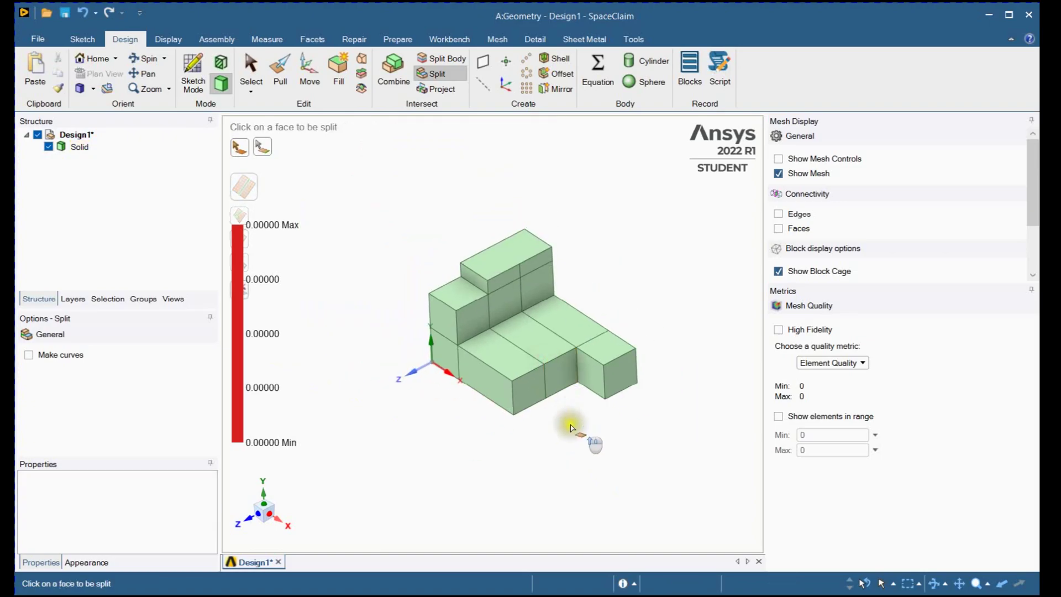
middle_drag(571, 427, 586, 257)
click(513, 407)
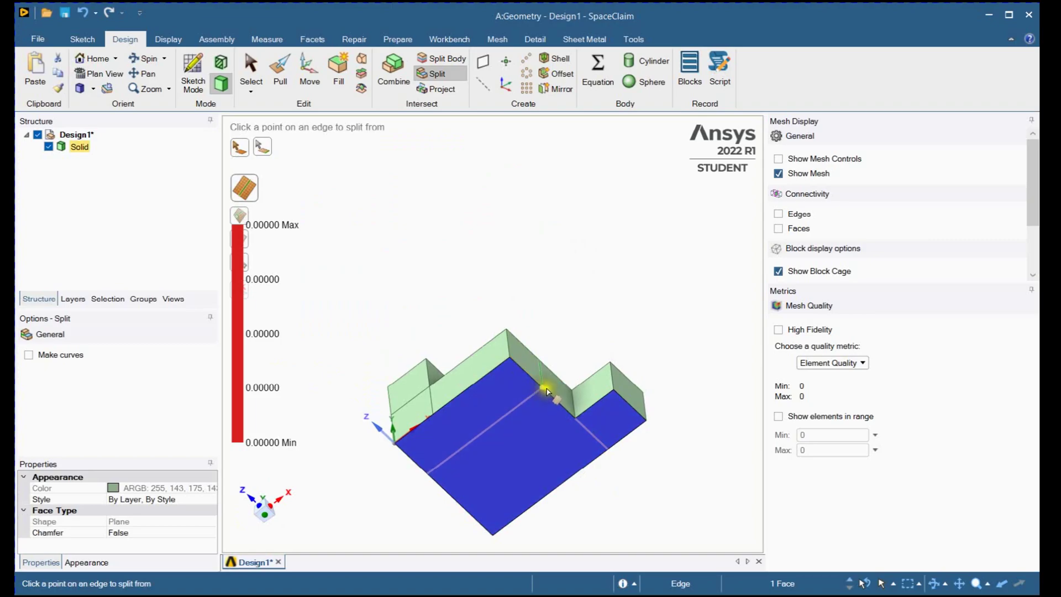
click(548, 392)
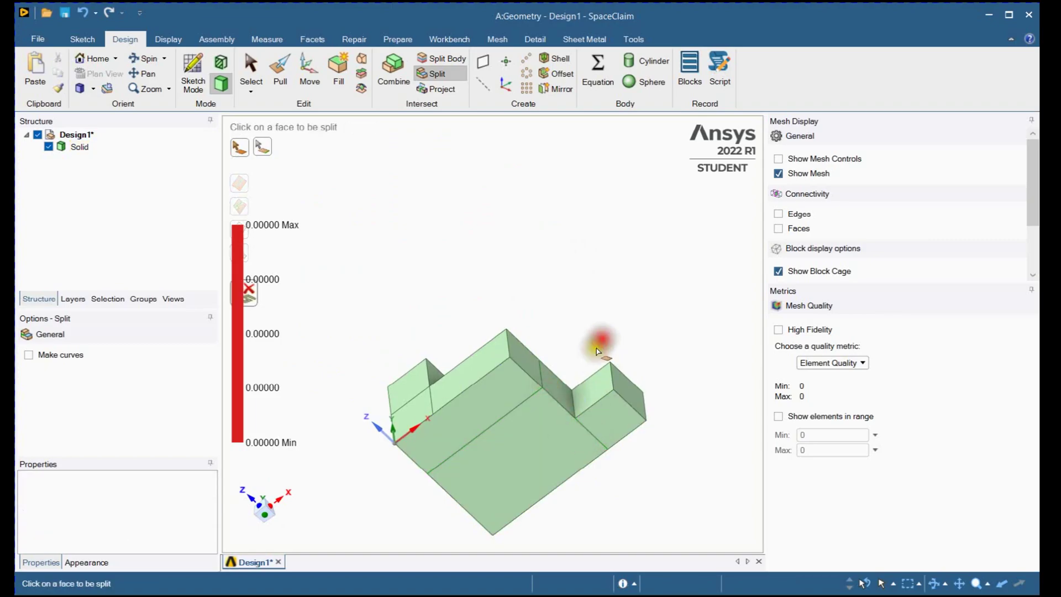
click(559, 439)
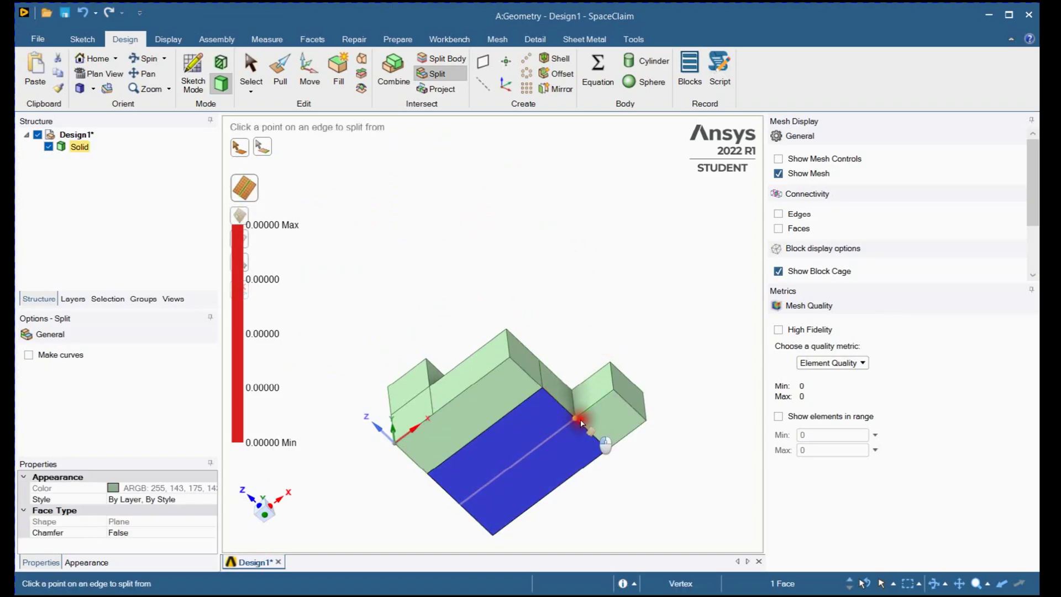
click(557, 308)
Step: Split the narrow top face together with its two adjoining faces, and the small end face
middle_drag(557, 308, 464, 417)
click(453, 423)
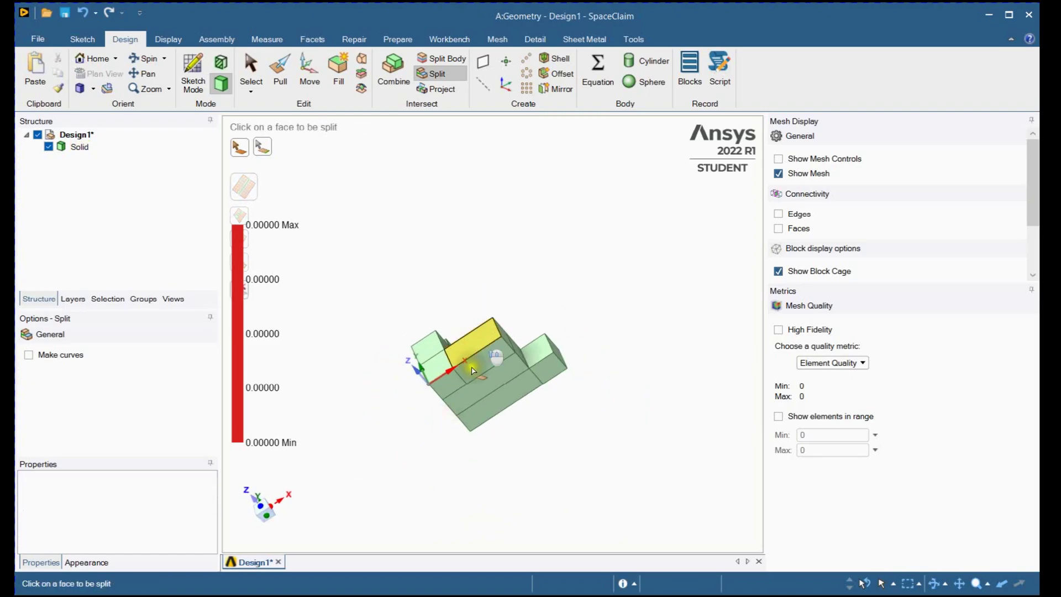
ctrl+click(503, 420)
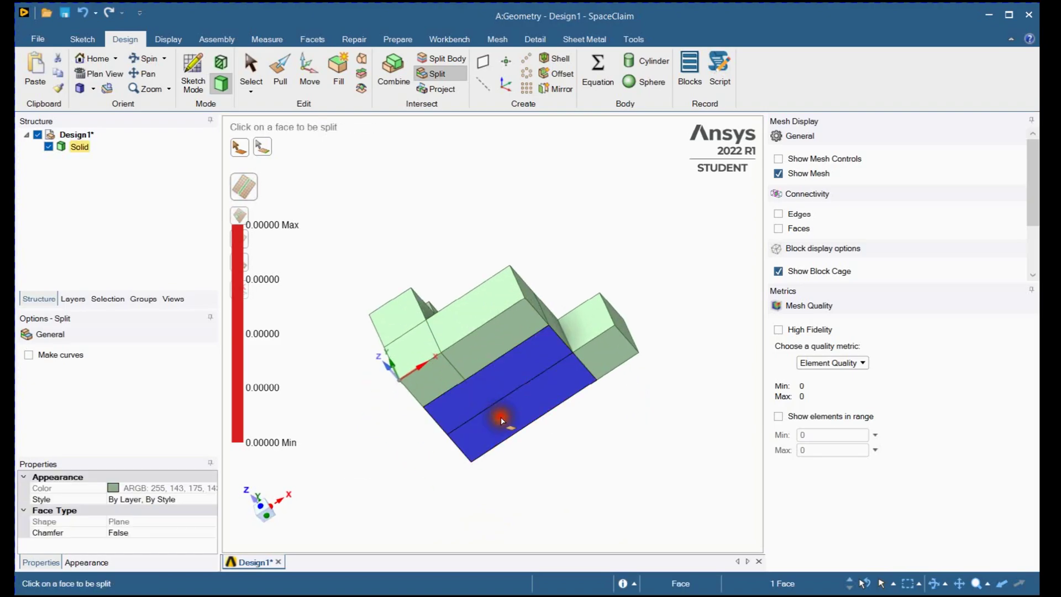
click(468, 382)
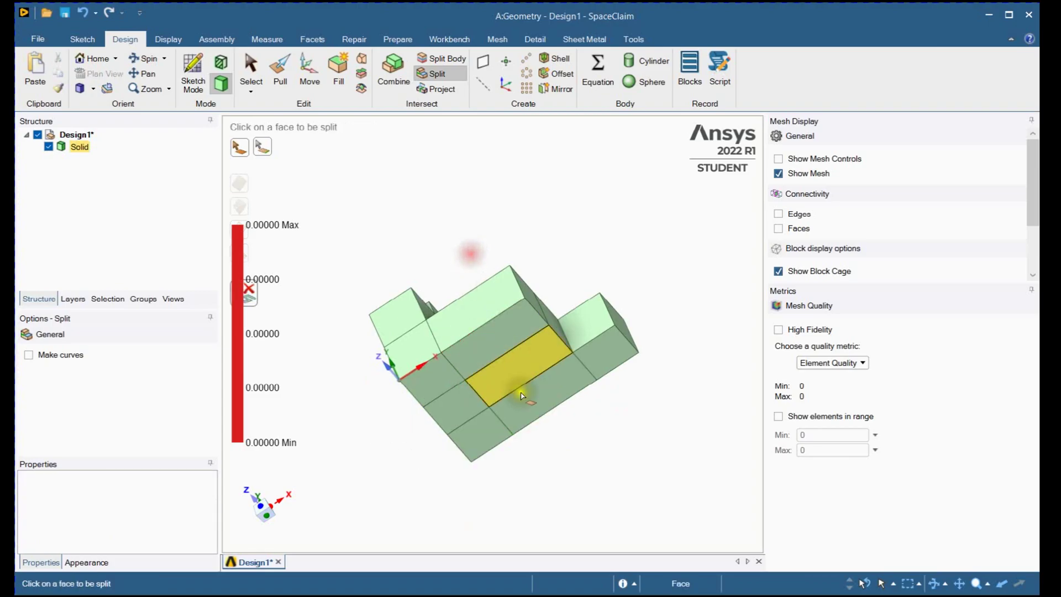
middle_drag(470, 254, 549, 363)
click(520, 343)
click(520, 343)
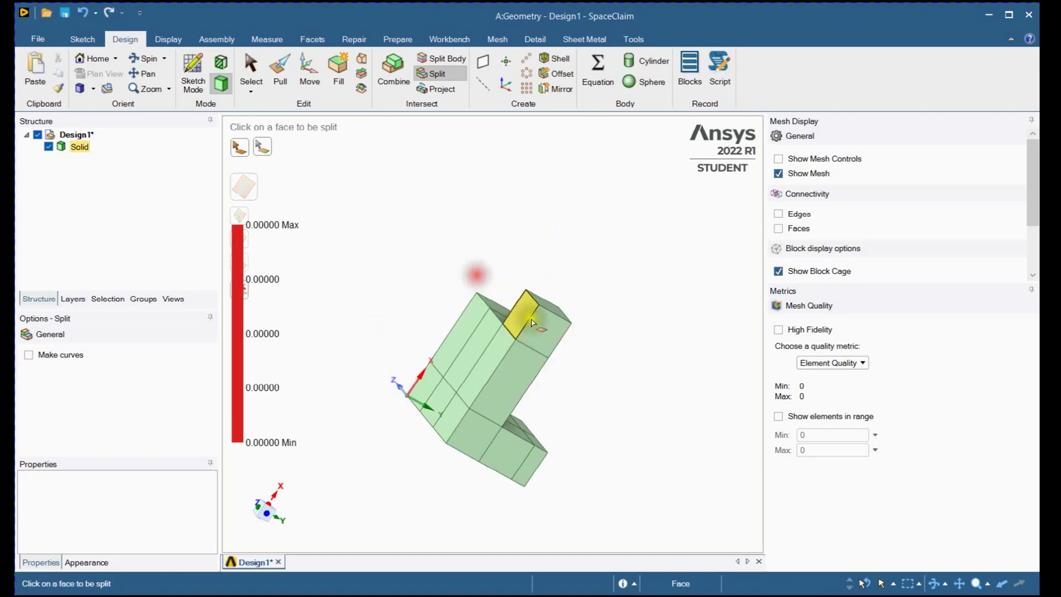
Step: Split the large side face and the front face in line with the notch
middle_drag(474, 277, 332, 318)
middle_drag(444, 407, 487, 327)
scroll(641, 431, up, 2)
click(497, 365)
click(525, 426)
click(486, 328)
click(491, 311)
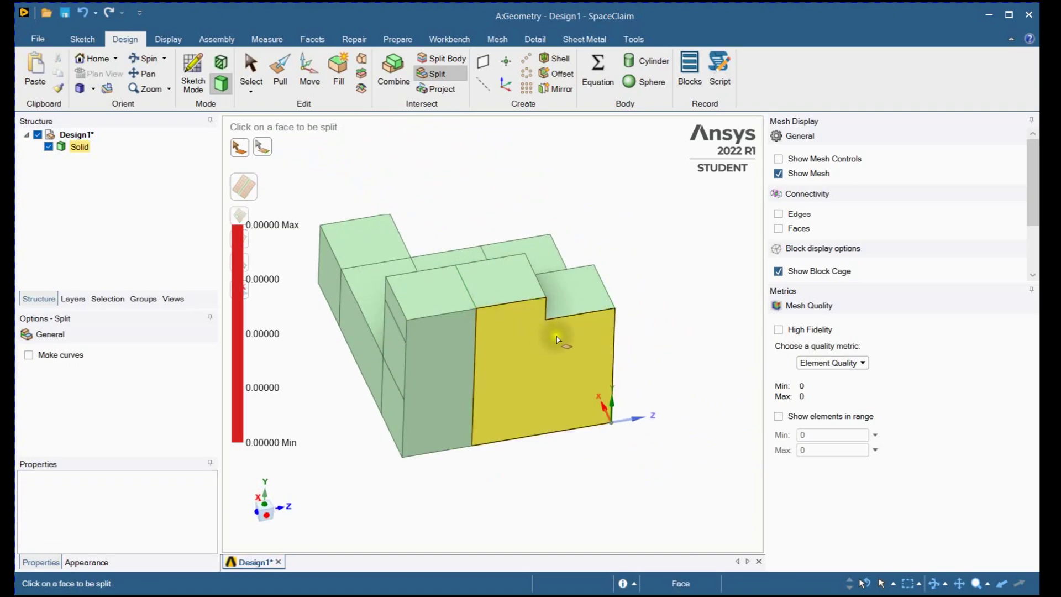
click(553, 325)
click(651, 282)
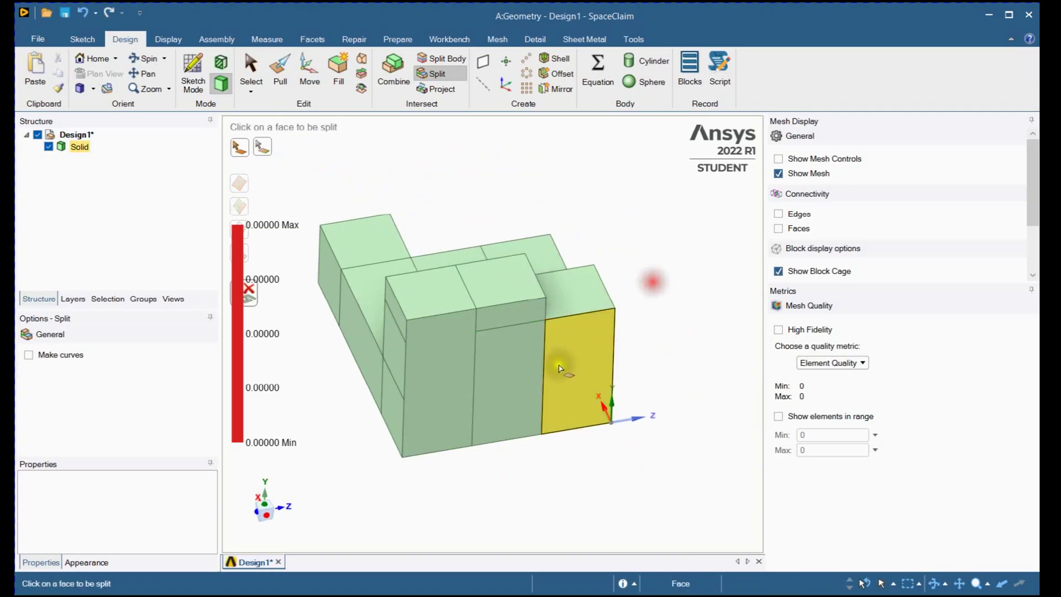
middle_drag(651, 282, 579, 442)
click(445, 308)
click(407, 267)
Step: Turn meshing on, set the physics type, and hex-mesh the solid at 2.5 mm (quality 0.96909–1)
middle_drag(407, 267, 415, 195)
click(510, 43)
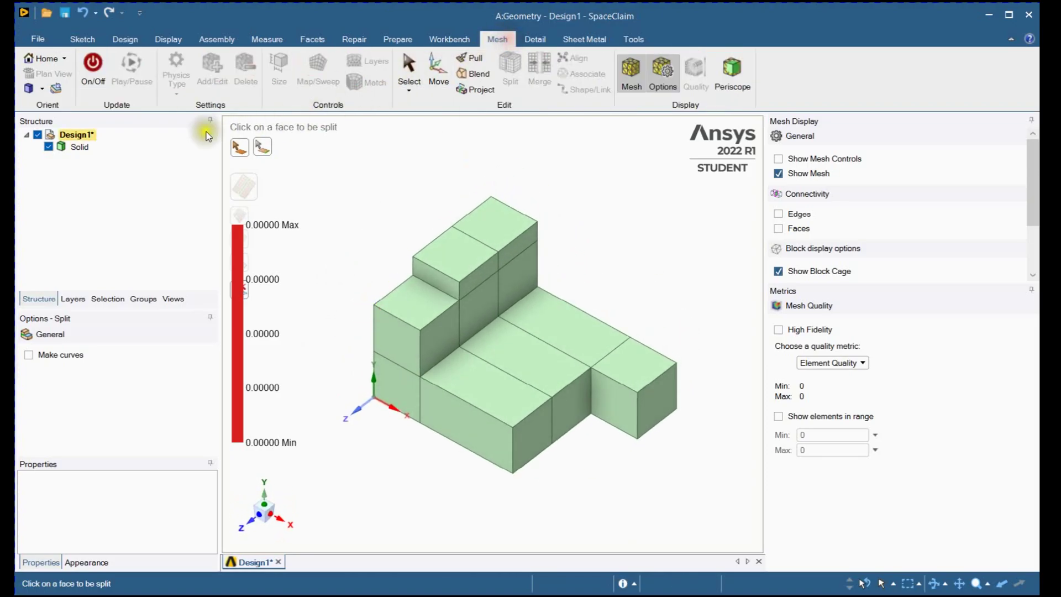
click(93, 65)
click(180, 92)
click(185, 108)
click(211, 75)
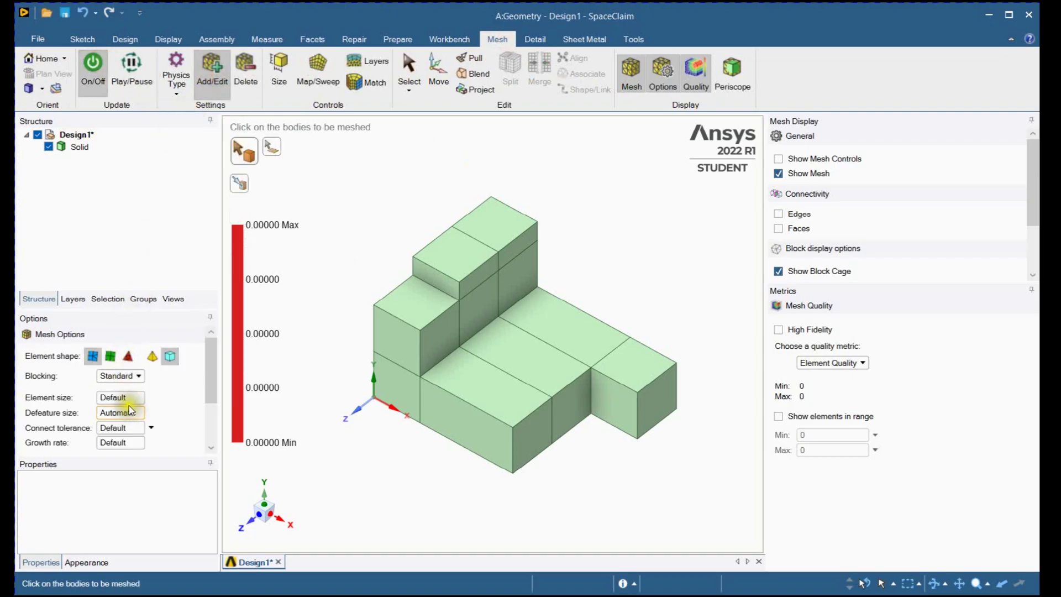
click(129, 401)
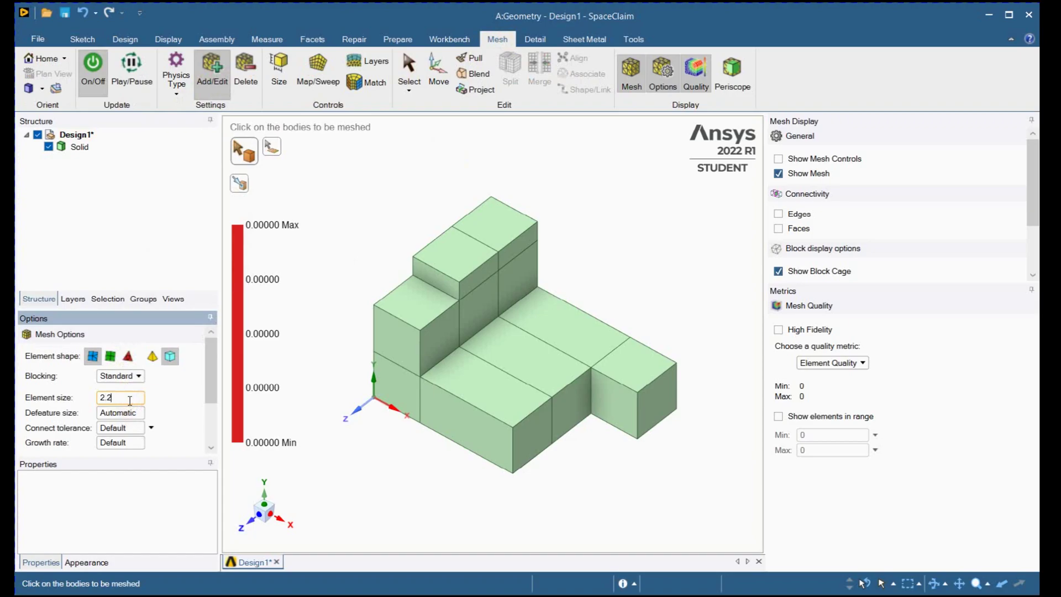
click(479, 340)
click(241, 218)
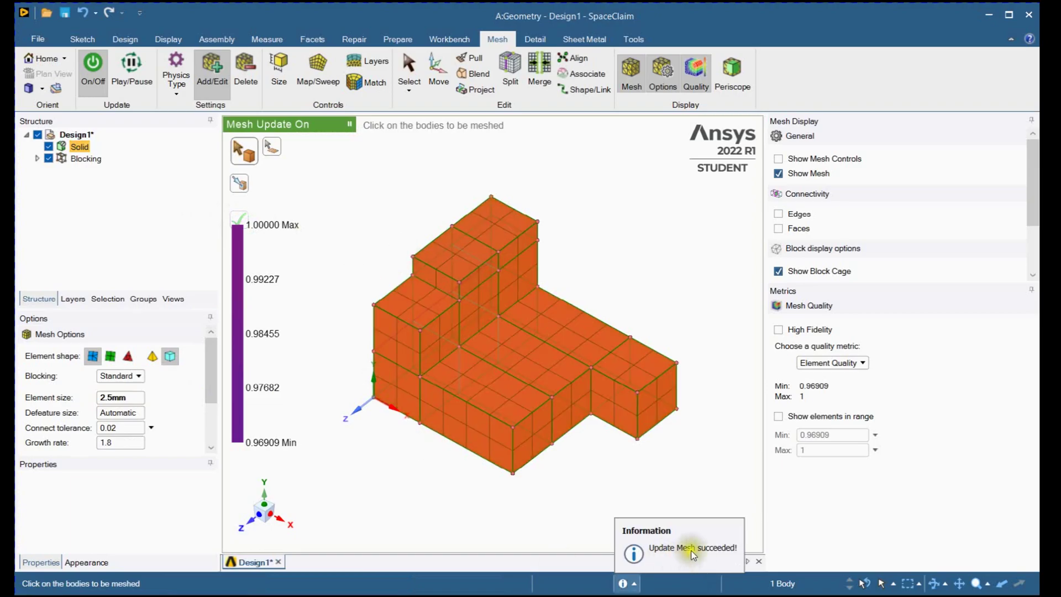
click(553, 491)
scroll(370, 497, up, 2)
scroll(409, 499, down, 1)
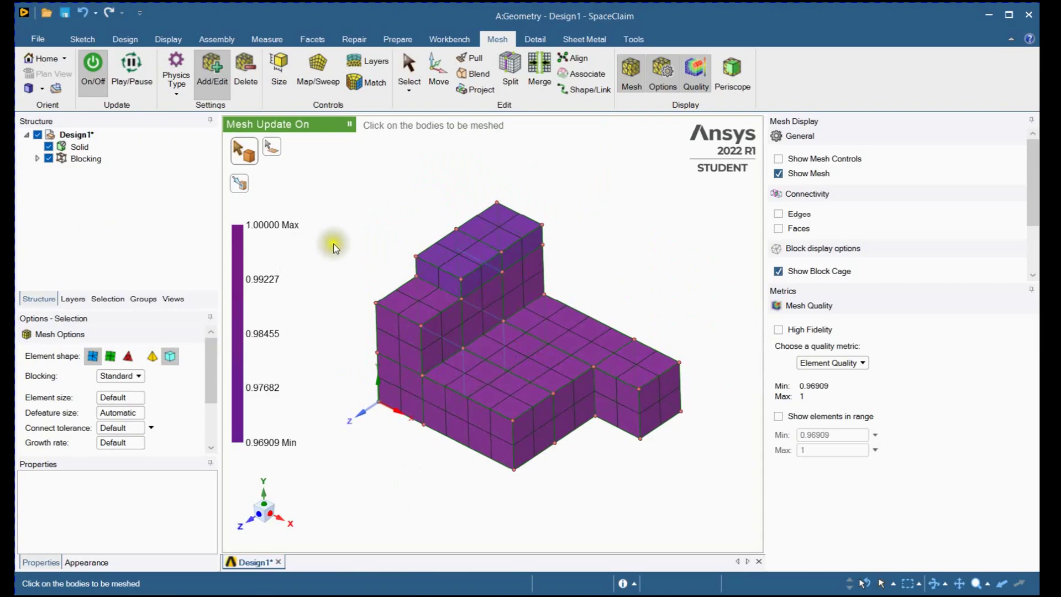
Step: Select Blocking and enlarge Properties to read 112 elements, 222 corner nodes and 12 mapped blocks
key(Escape)
click(36, 159)
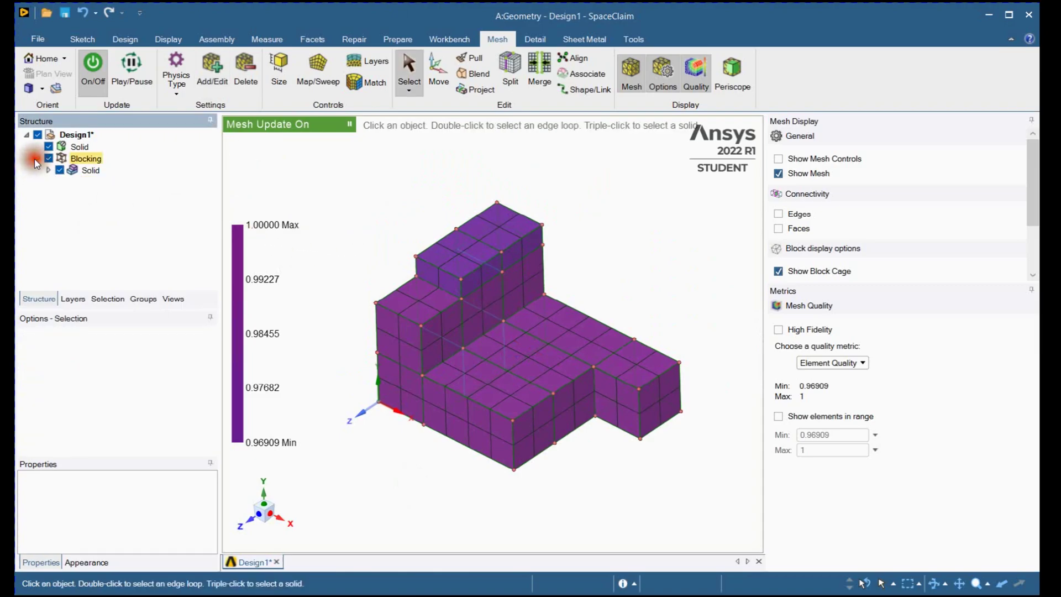
click(84, 161)
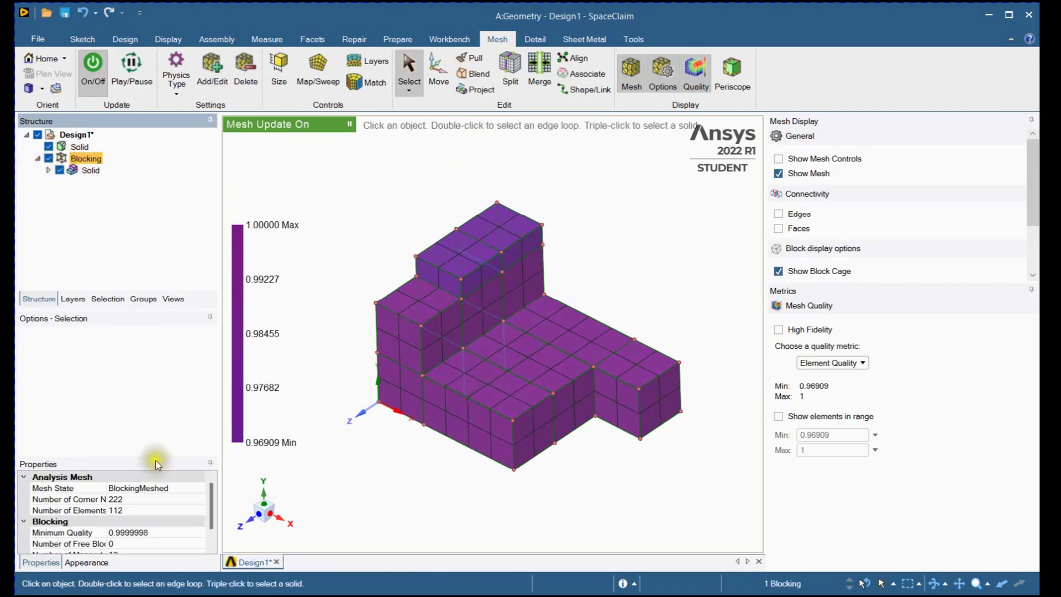
drag(155, 454, 154, 361)
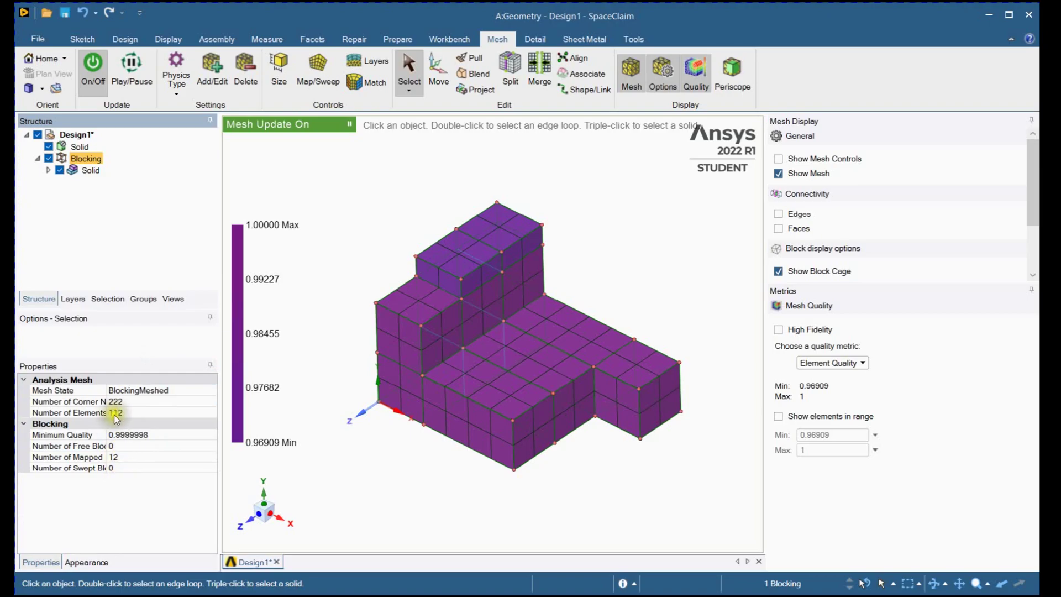
drag(107, 386, 135, 386)
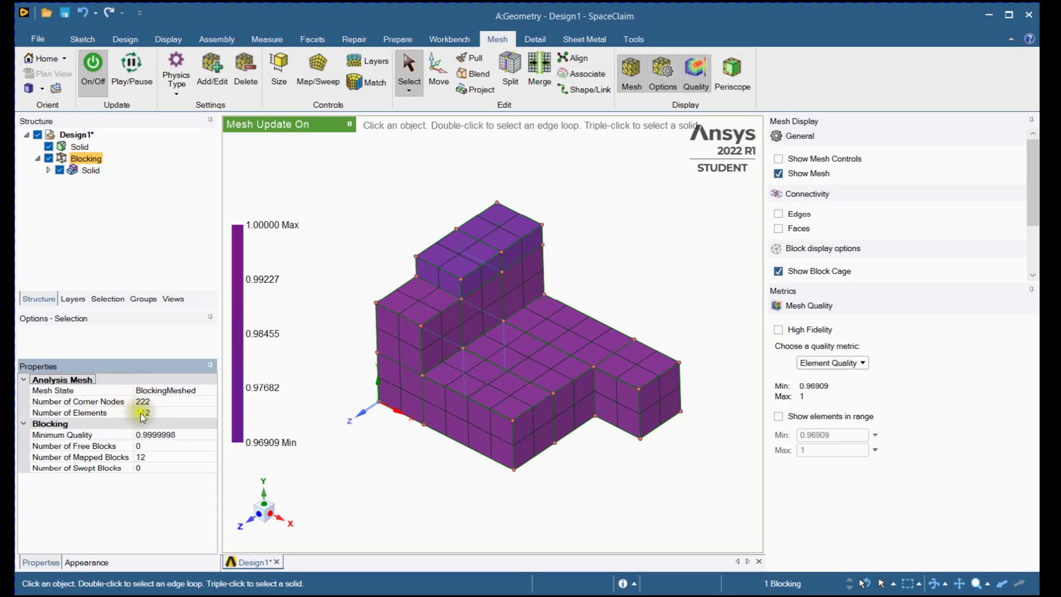
click(429, 459)
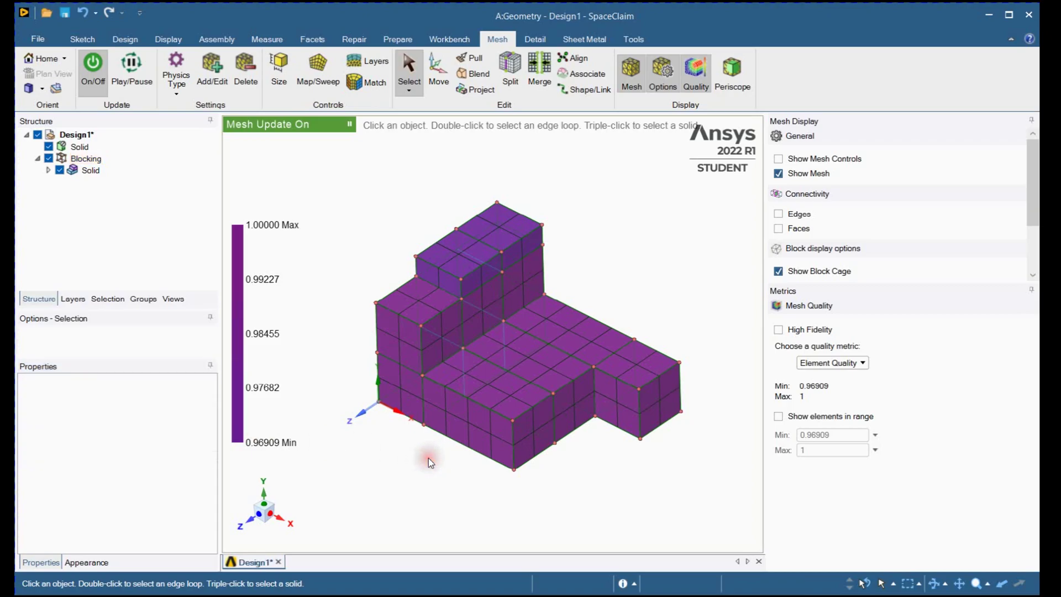
Step: Cycle the quality colouring through Skewness, Element Quality and Warpage
click(871, 365)
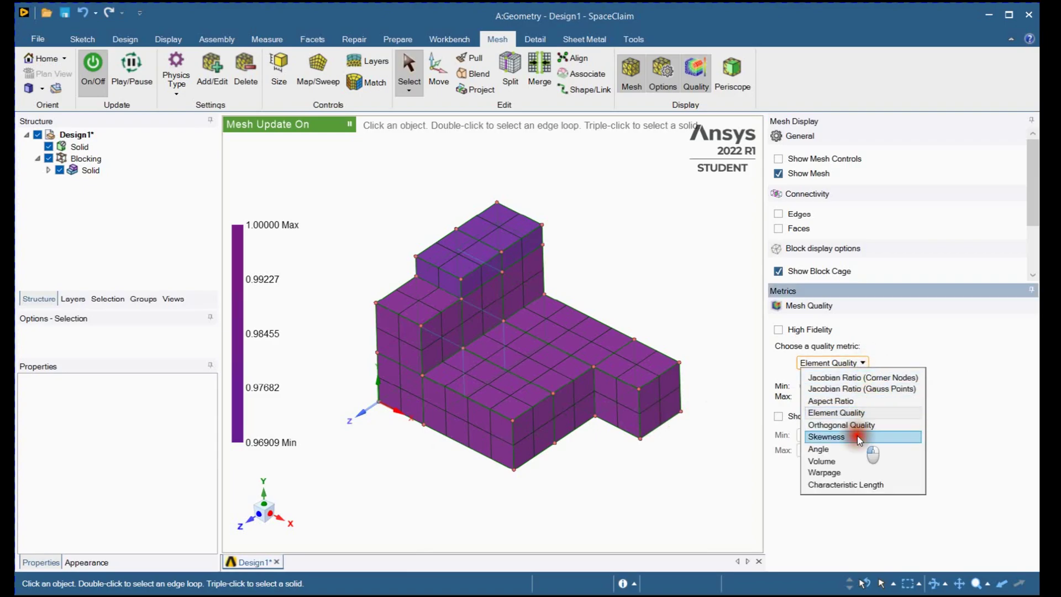
click(858, 438)
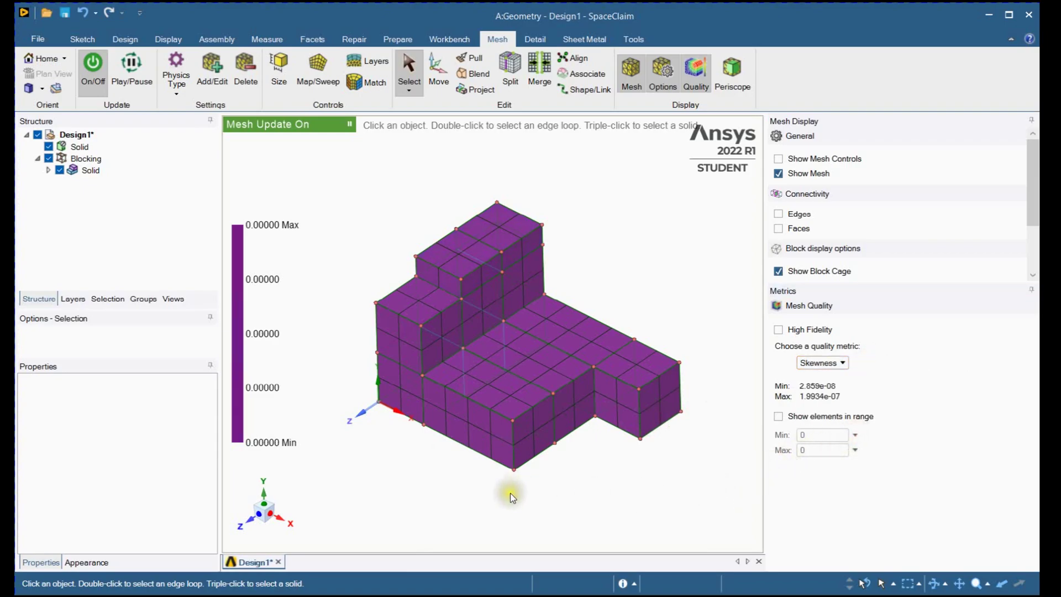
click(824, 363)
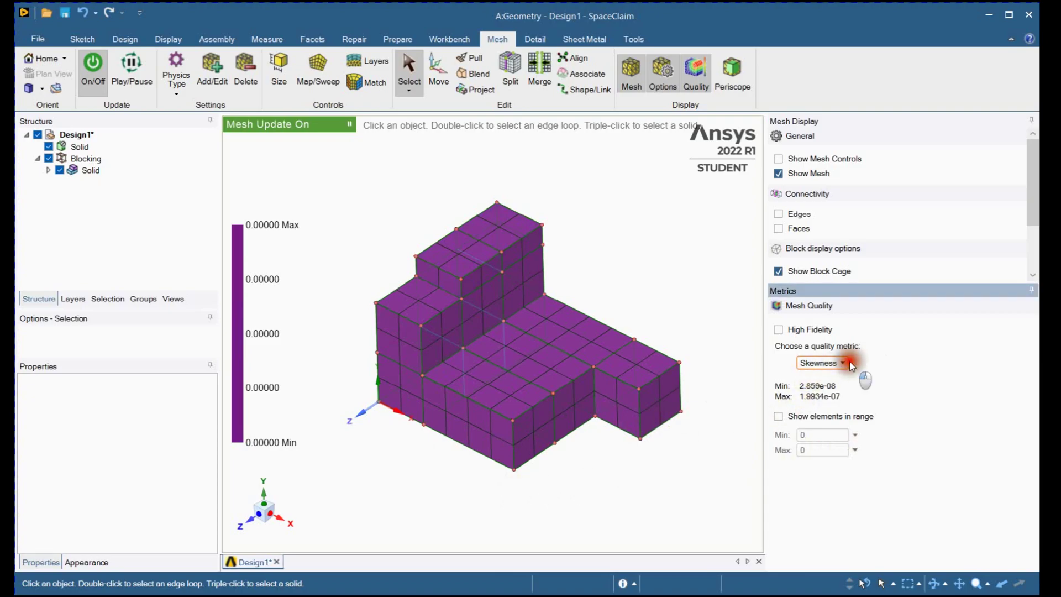
click(860, 414)
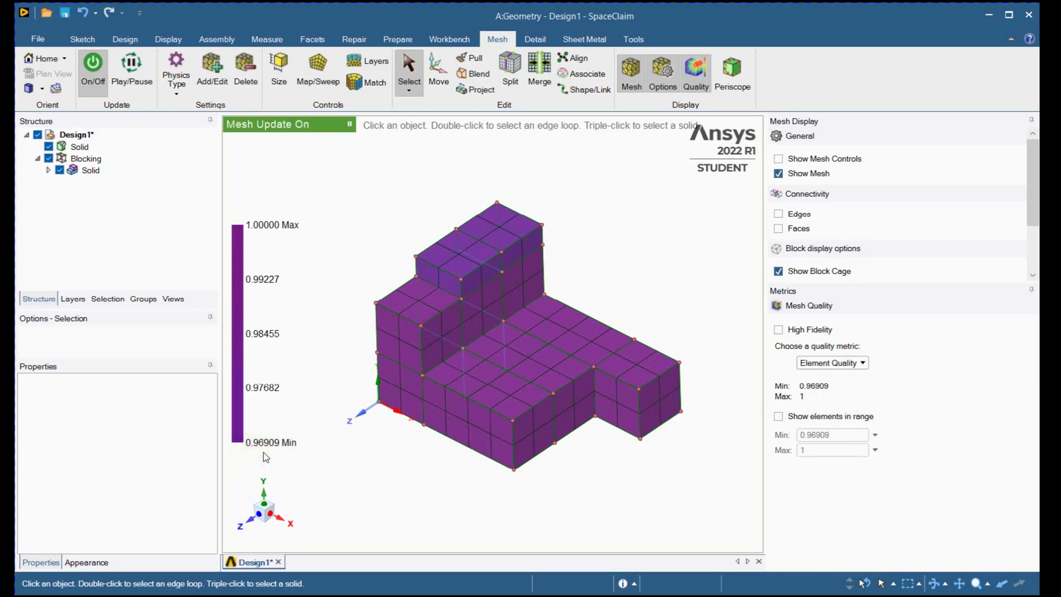
click(863, 363)
click(876, 481)
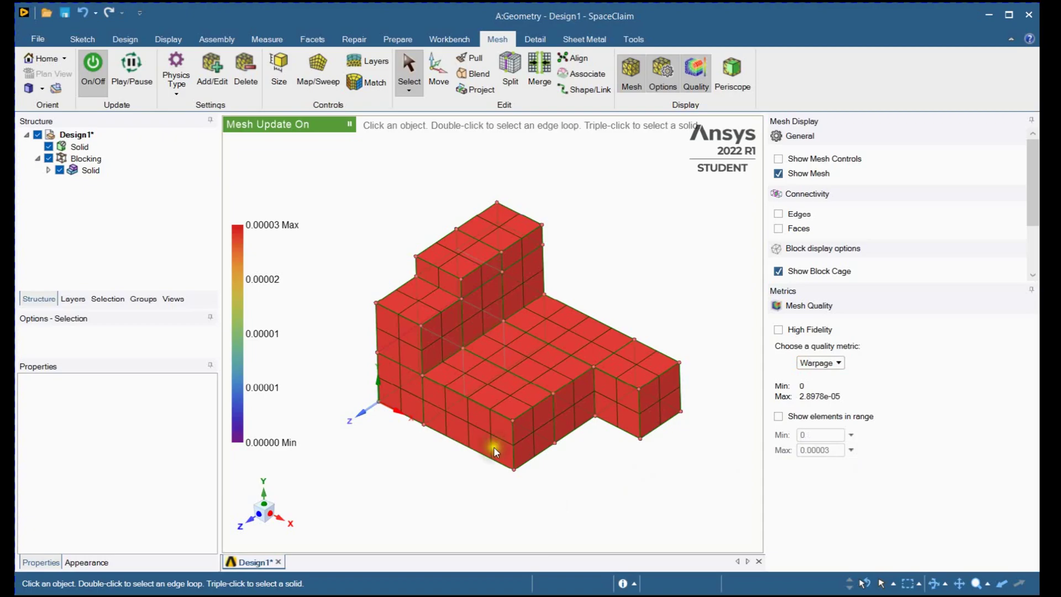
click(390, 221)
Step: Colour the mesh by Aspect Ratio, showing 1 to 1.25 with the top step worst
click(827, 366)
click(831, 401)
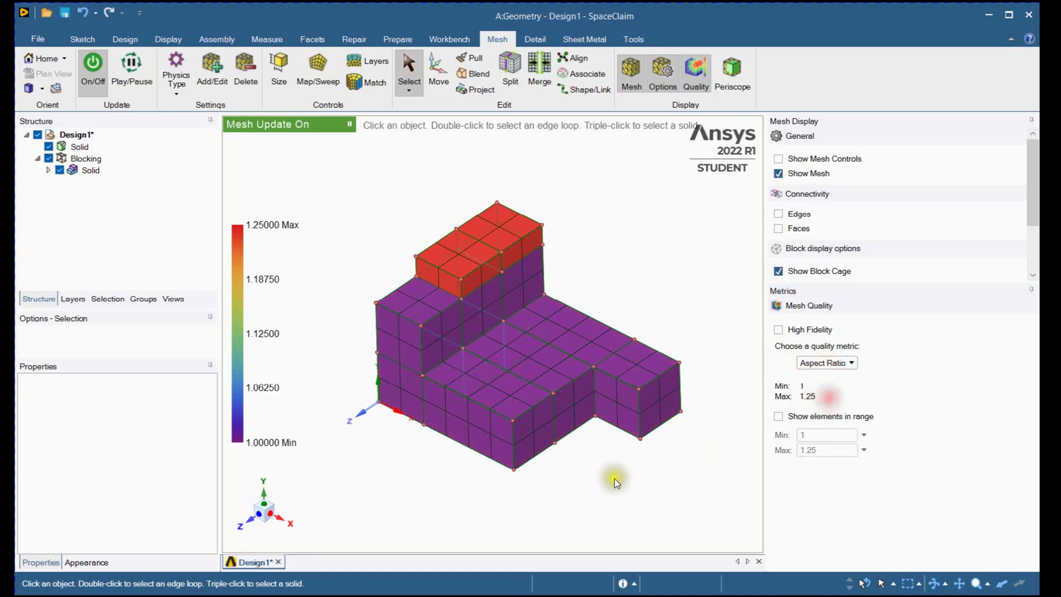
shift+middle_drag(424, 247, 400, 226)
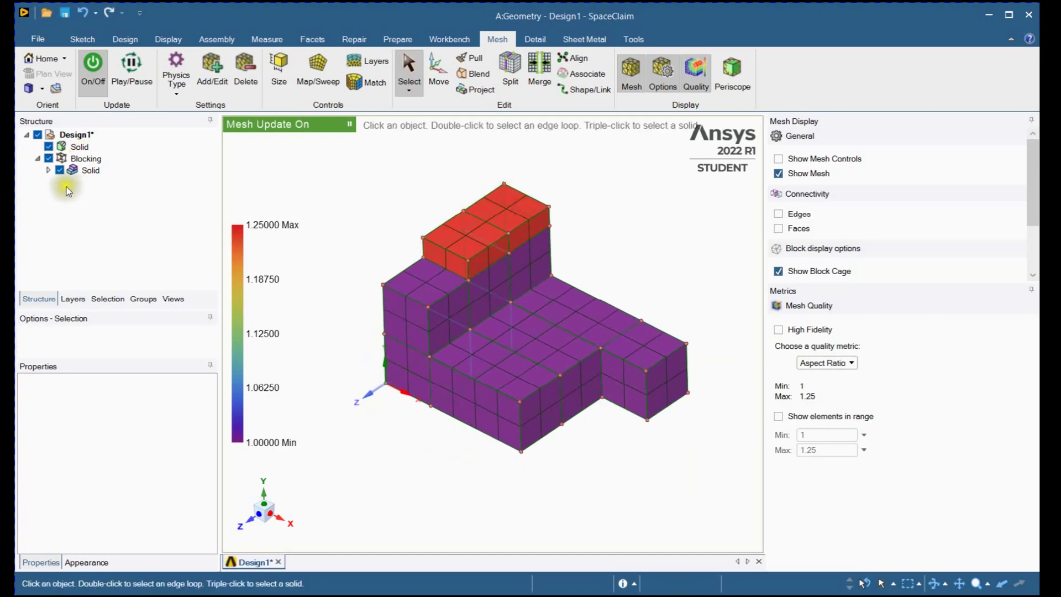
Step: Expand the Mapped Block list and hide all twelve mapped blocks
click(48, 168)
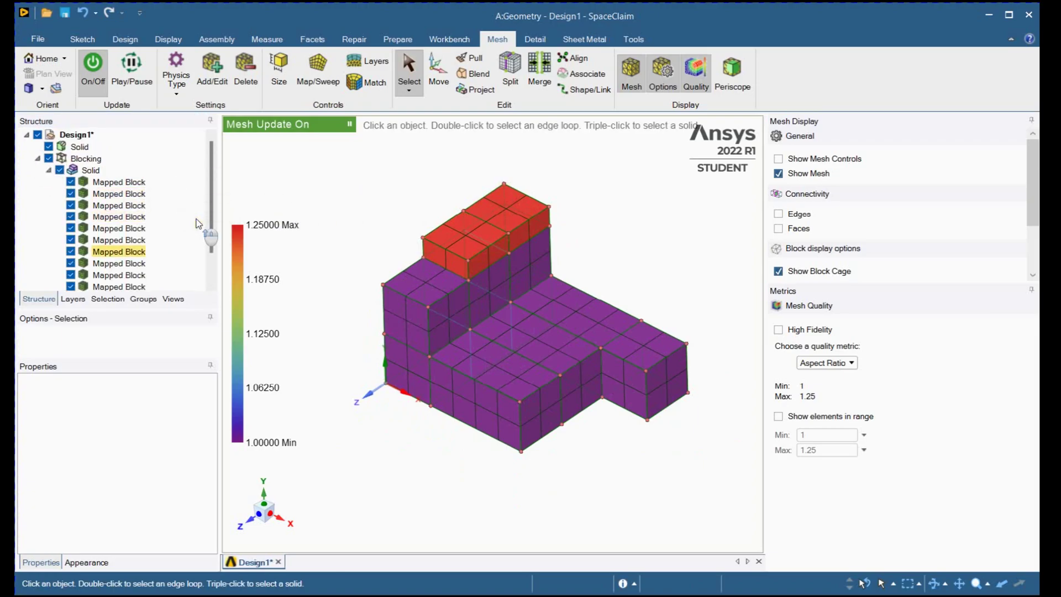
shift+middle_drag(422, 457, 421, 502)
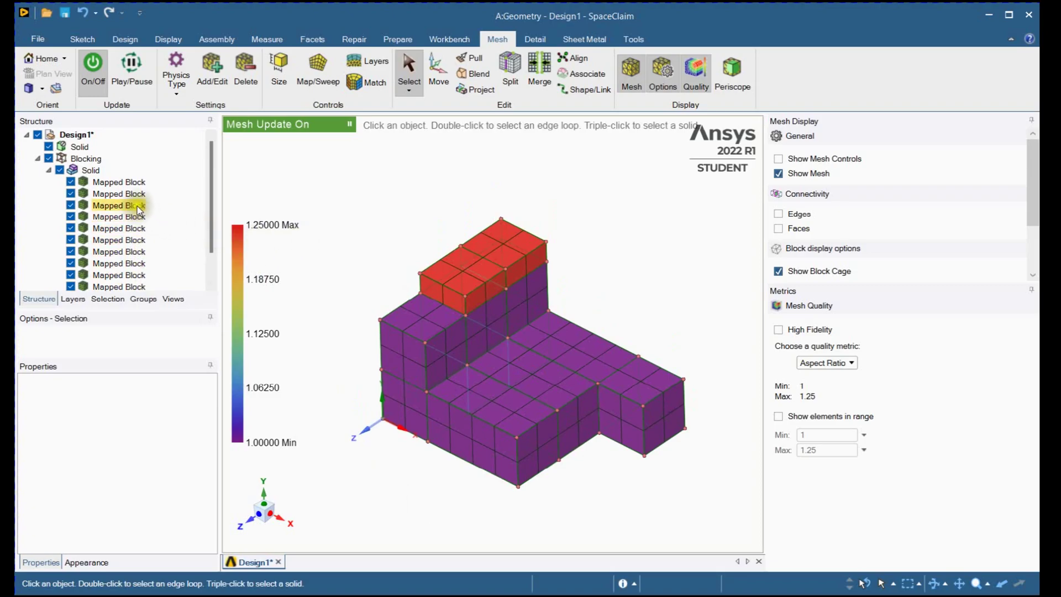
click(71, 183)
click(71, 194)
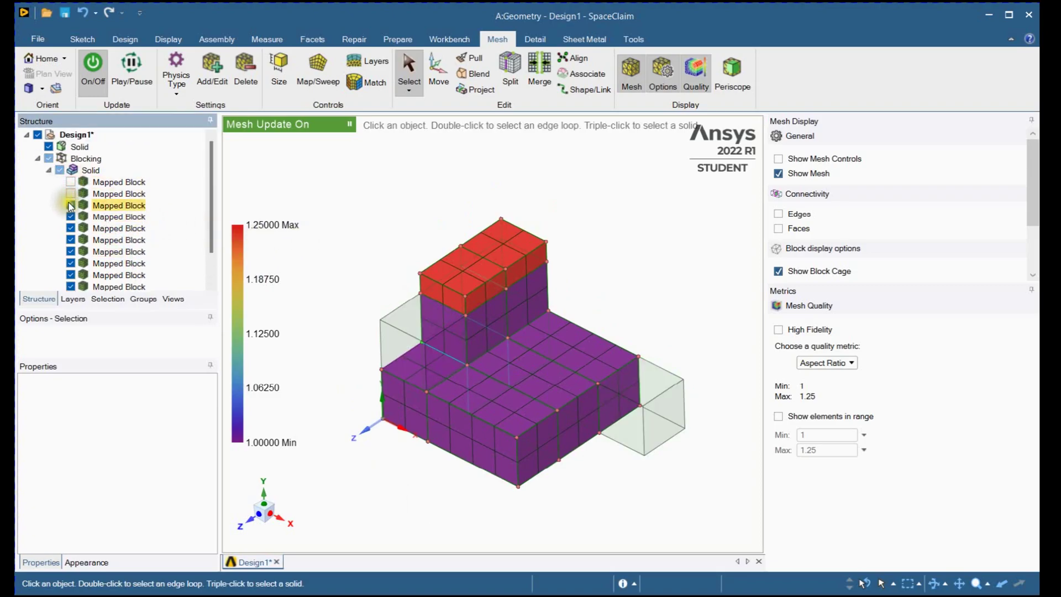
click(71, 205)
click(71, 218)
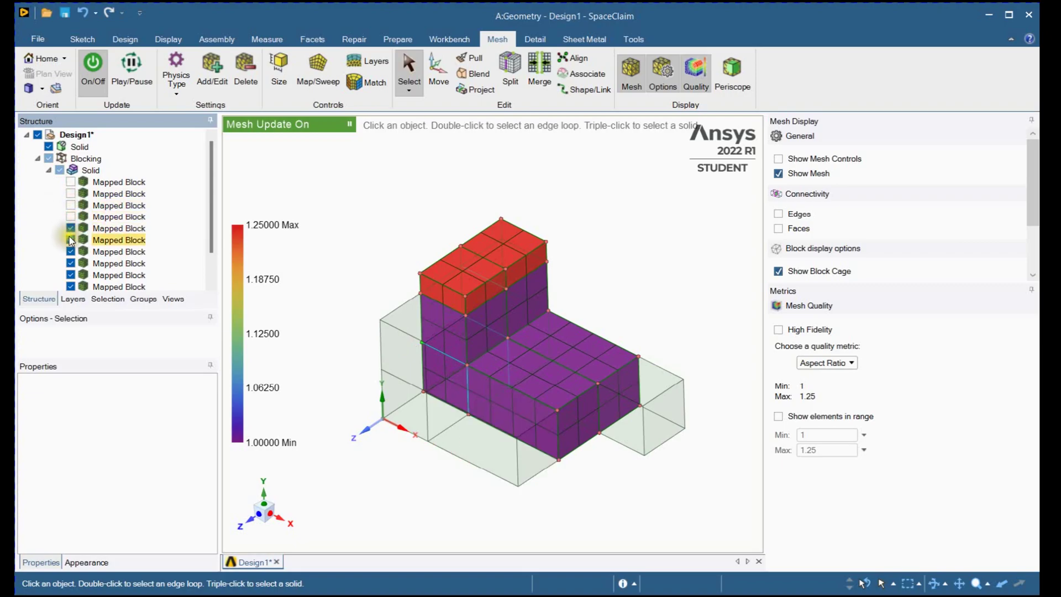
click(70, 228)
click(71, 241)
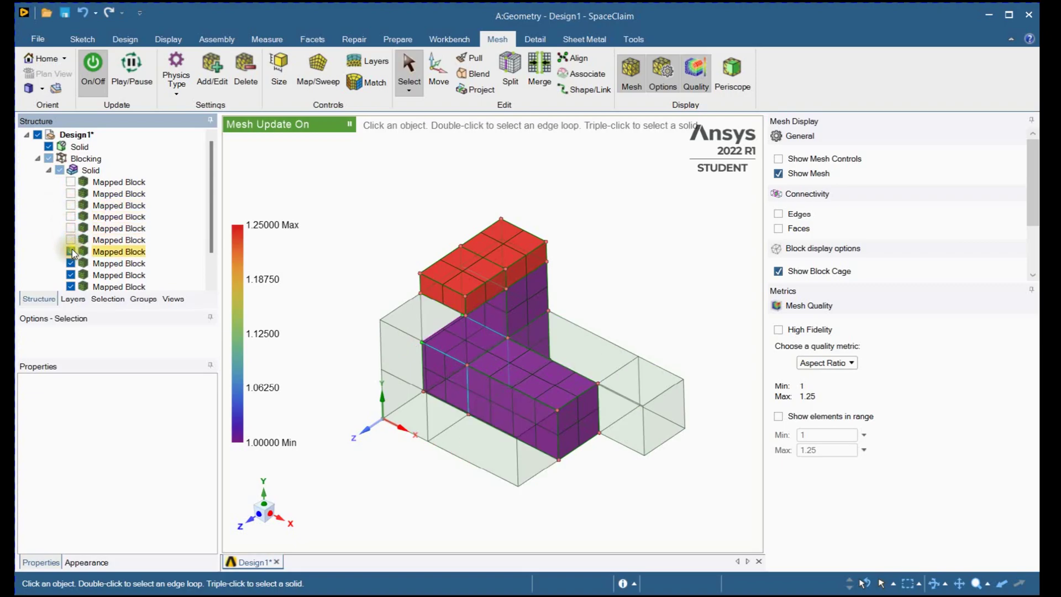
click(71, 252)
click(71, 264)
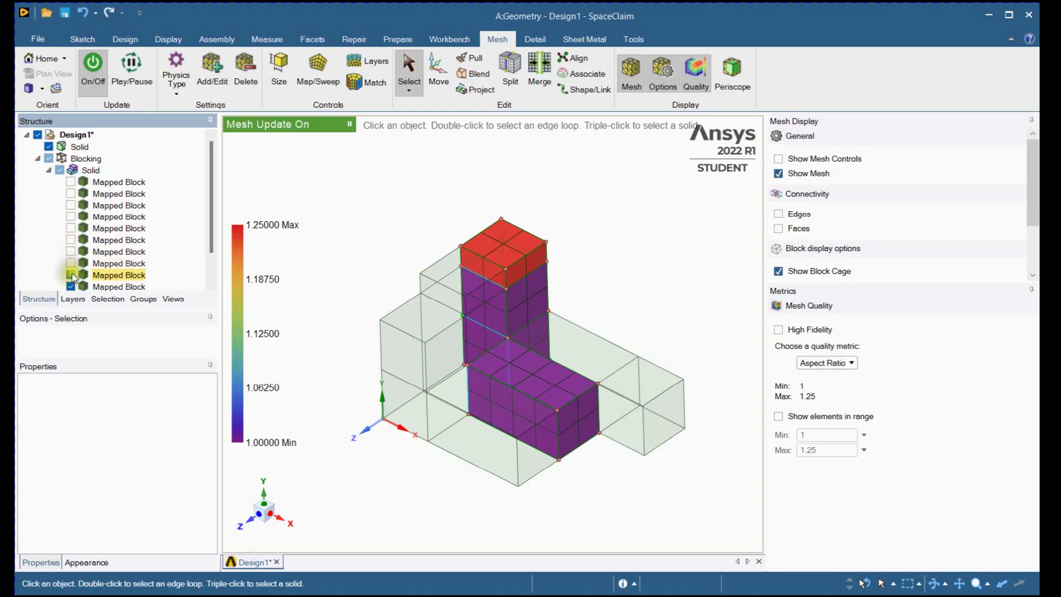
click(71, 275)
scroll(71, 276, down, 1)
click(70, 252)
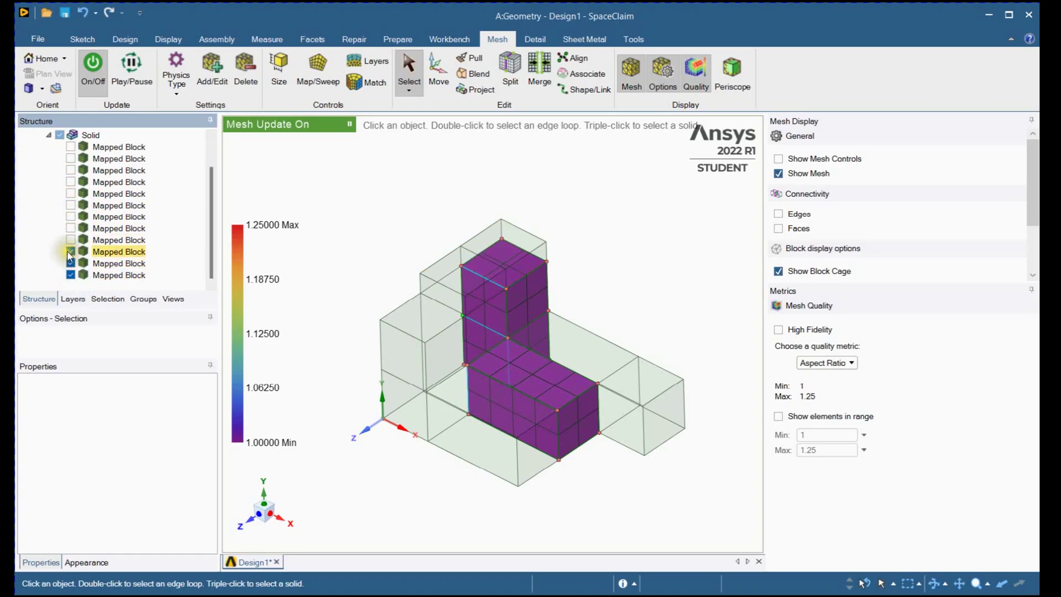
click(70, 263)
click(70, 275)
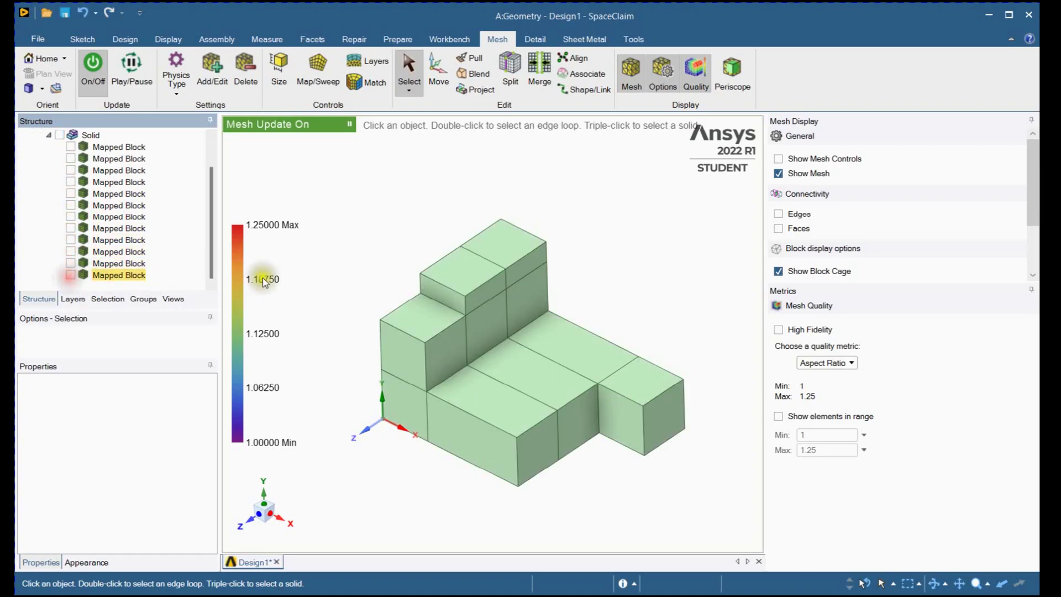
scroll(64, 180, up, 1)
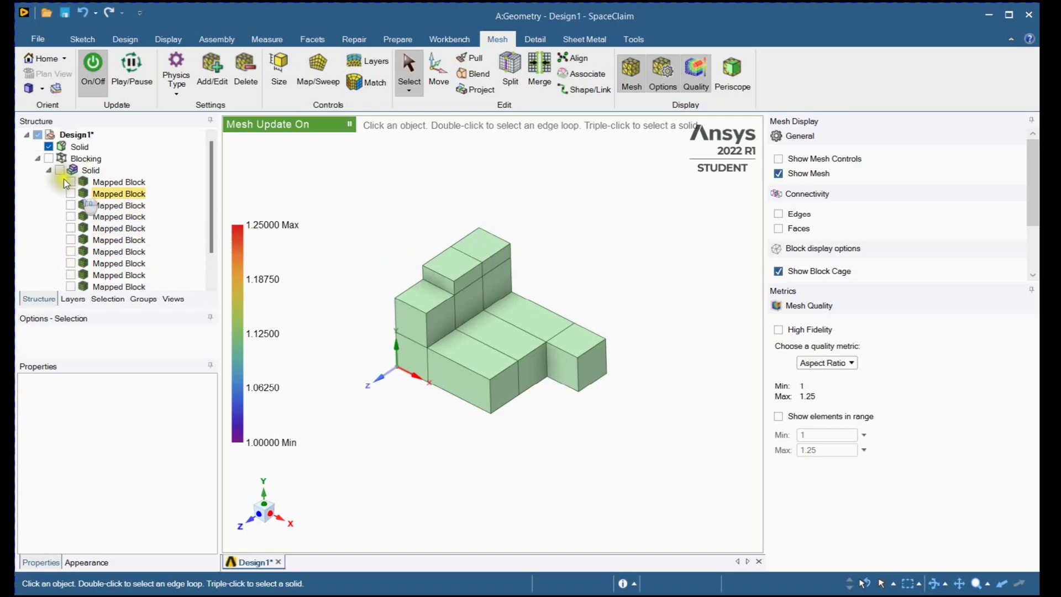
Step: Hide the solid body and show only the eighth and ninth (top) mapped blocks
click(49, 147)
click(241, 167)
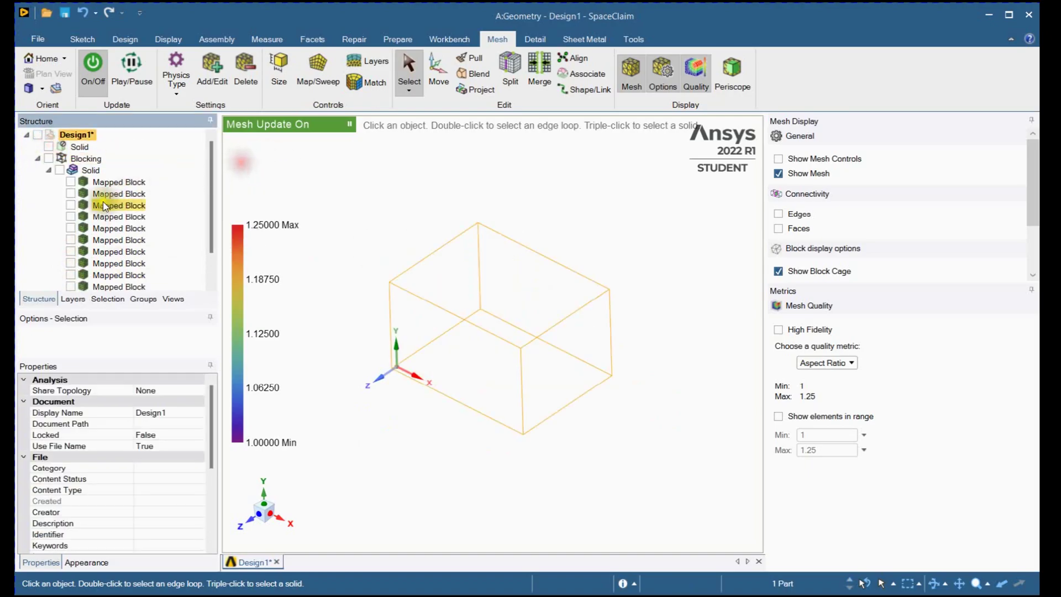
click(70, 240)
click(71, 251)
click(71, 263)
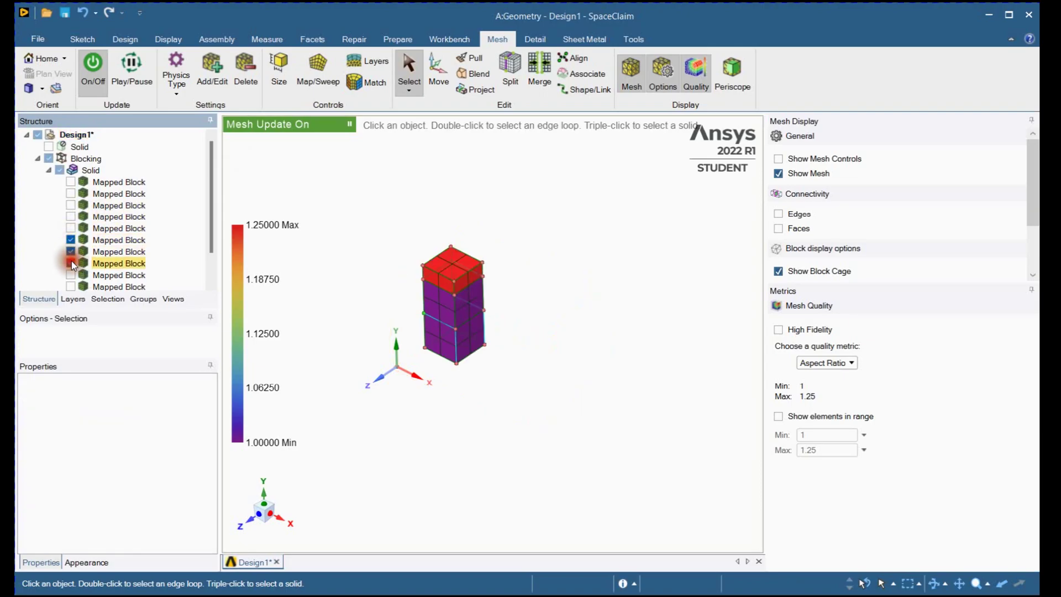
click(71, 273)
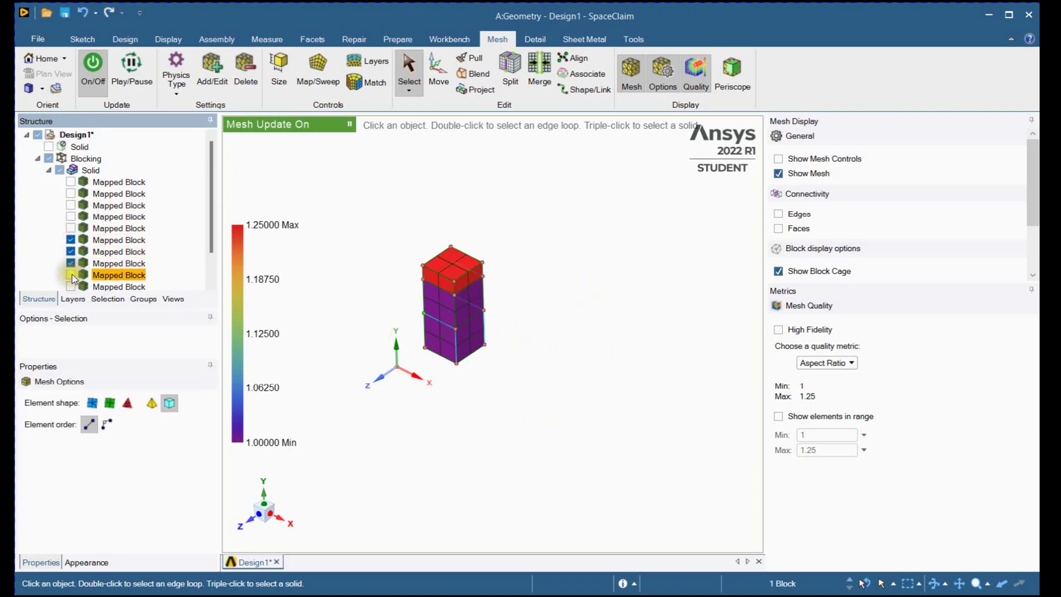
click(71, 251)
click(71, 240)
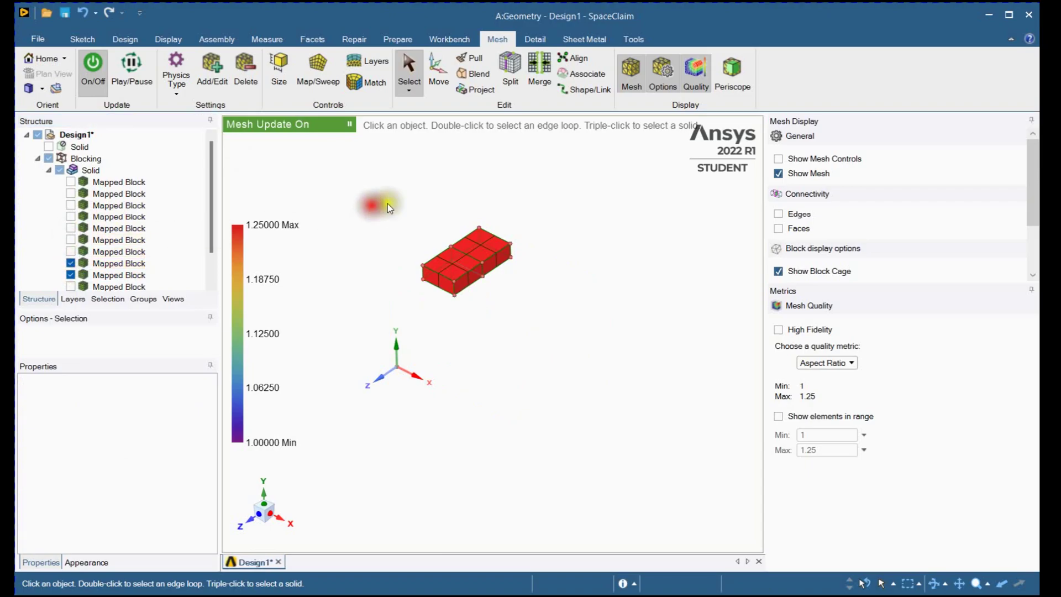
scroll(410, 211, up, 3)
Step: Compare the top blocks coloured by Aspect Ratio and by Element Quality
shift+middle_drag(409, 211, 471, 218)
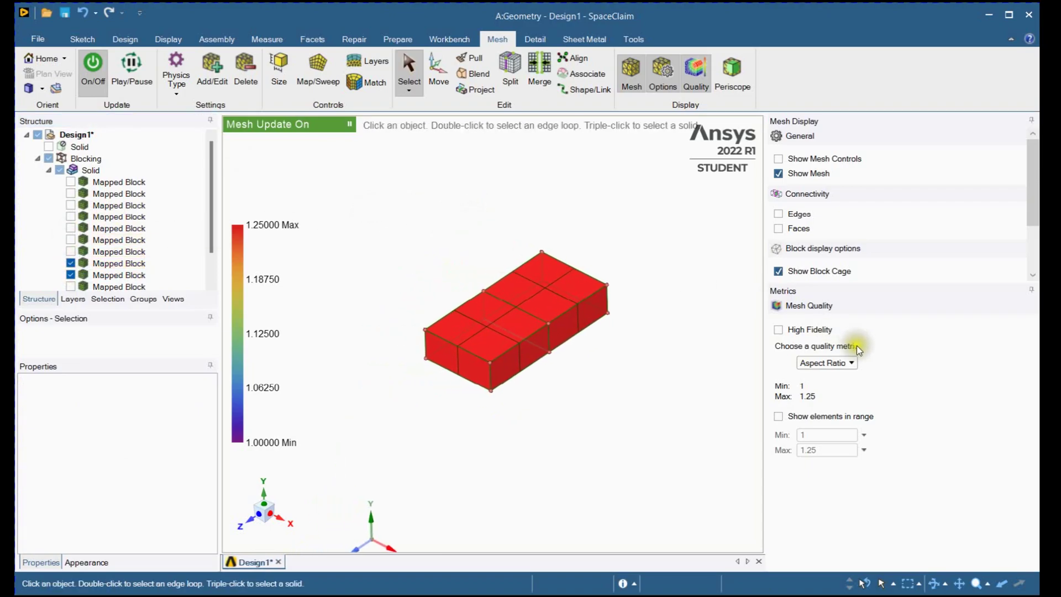
click(853, 363)
click(850, 403)
click(619, 402)
click(851, 362)
click(845, 413)
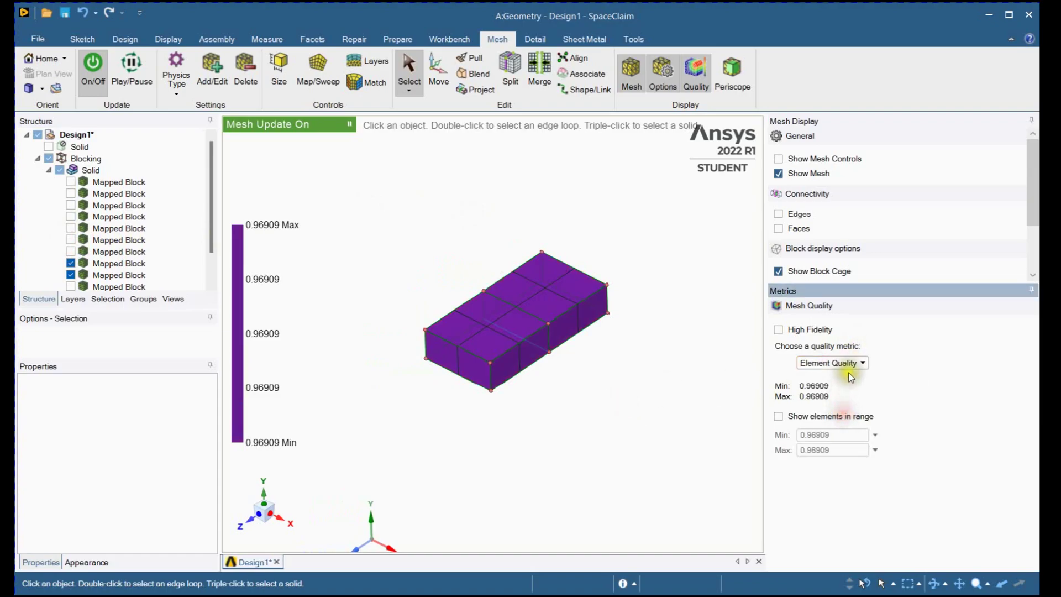
click(848, 364)
click(850, 402)
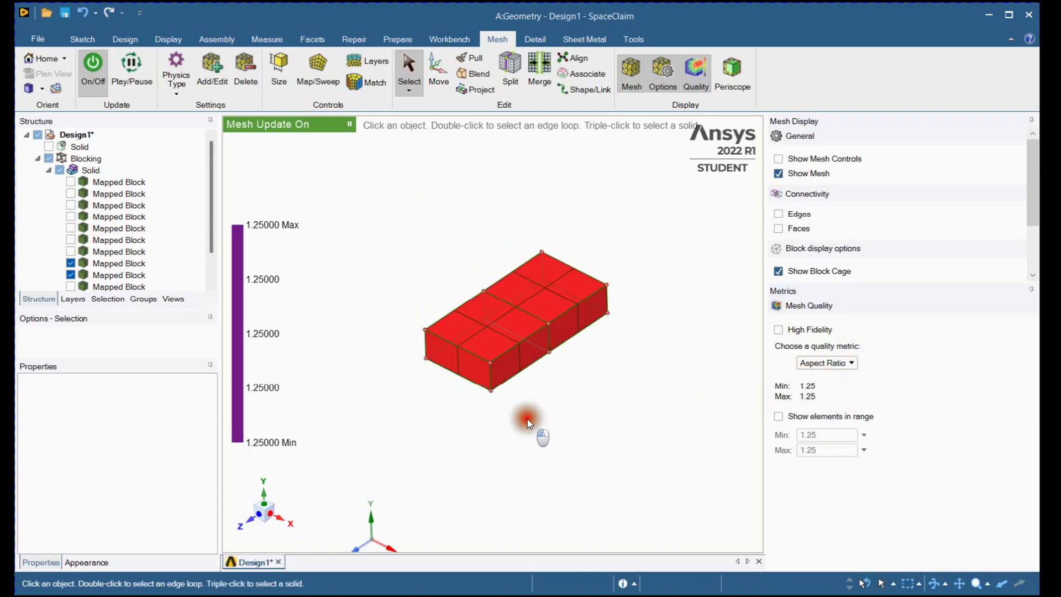
ctrl+scroll(415, 250, up, 3)
shift+middle_drag(359, 238, 367, 241)
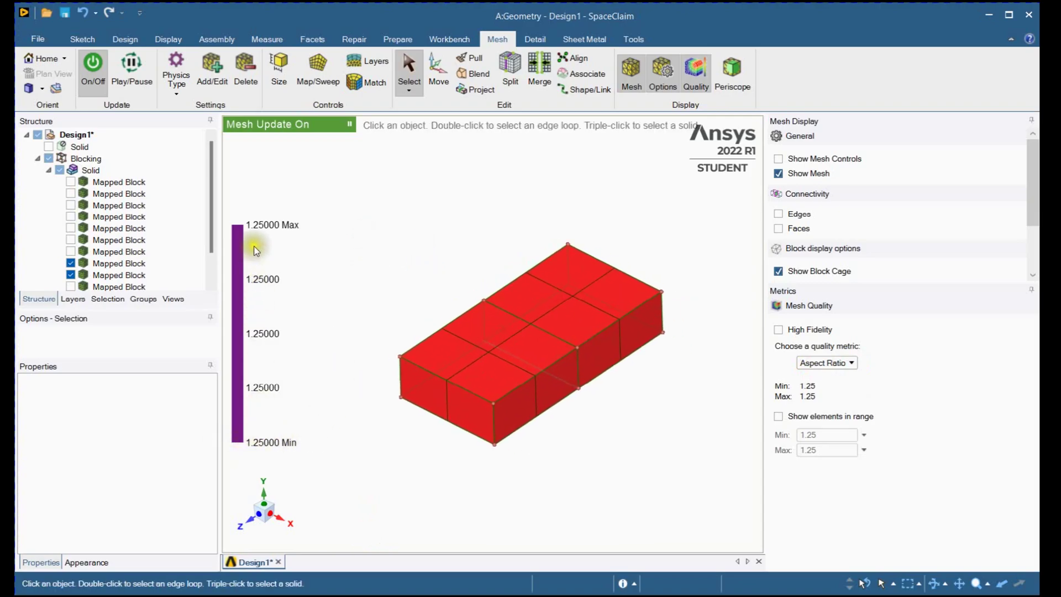
scroll(479, 230, down, 2)
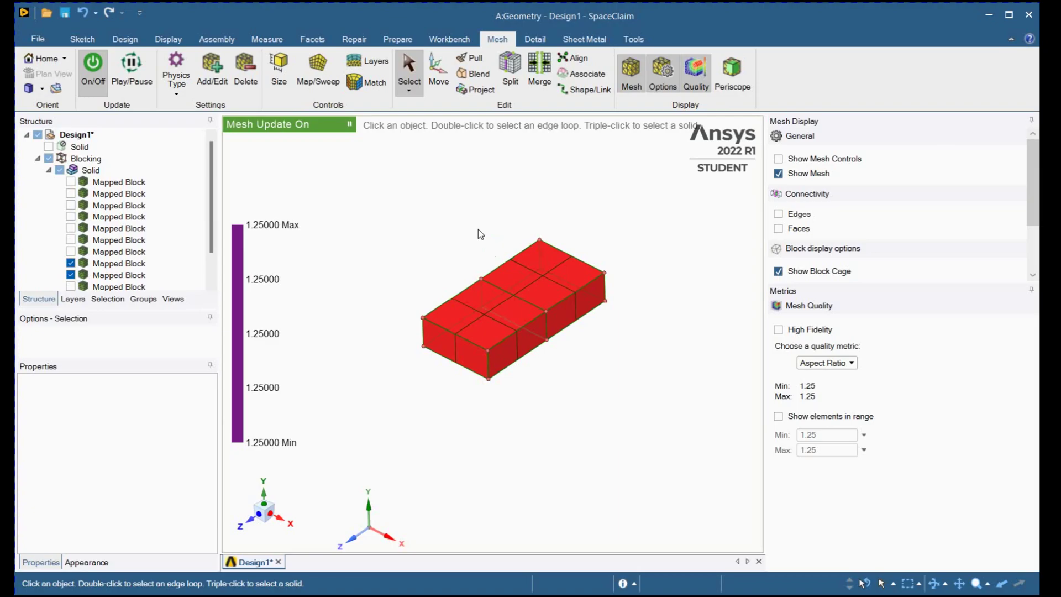
Step: Show the full blocking mesh, viewing Element Quality before returning to Aspect Ratio colouring
click(49, 159)
click(48, 160)
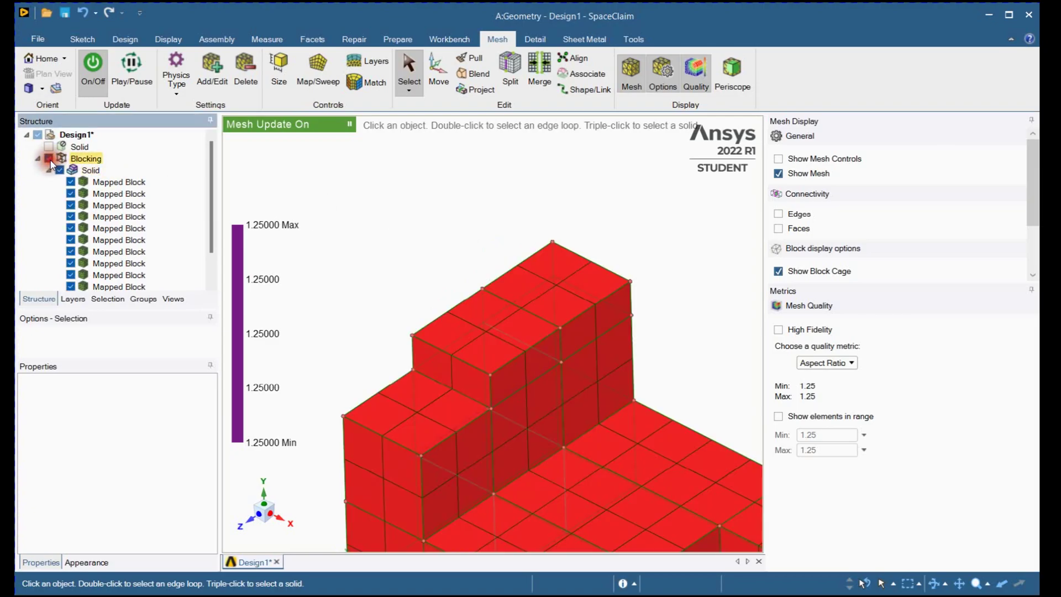
scroll(468, 203, down, 2)
scroll(463, 207, up, 2)
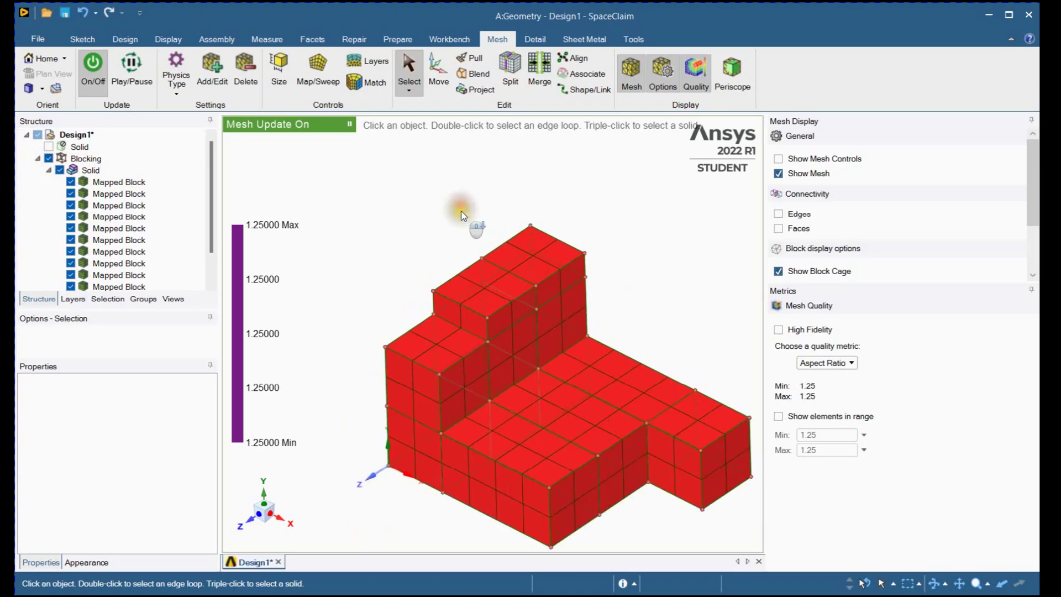
click(863, 365)
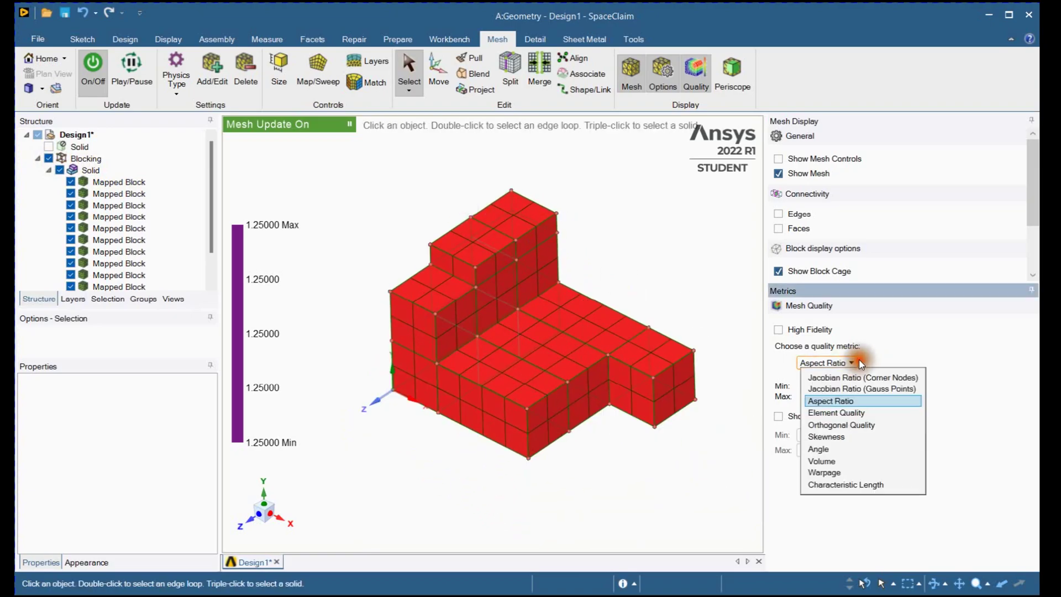
click(860, 408)
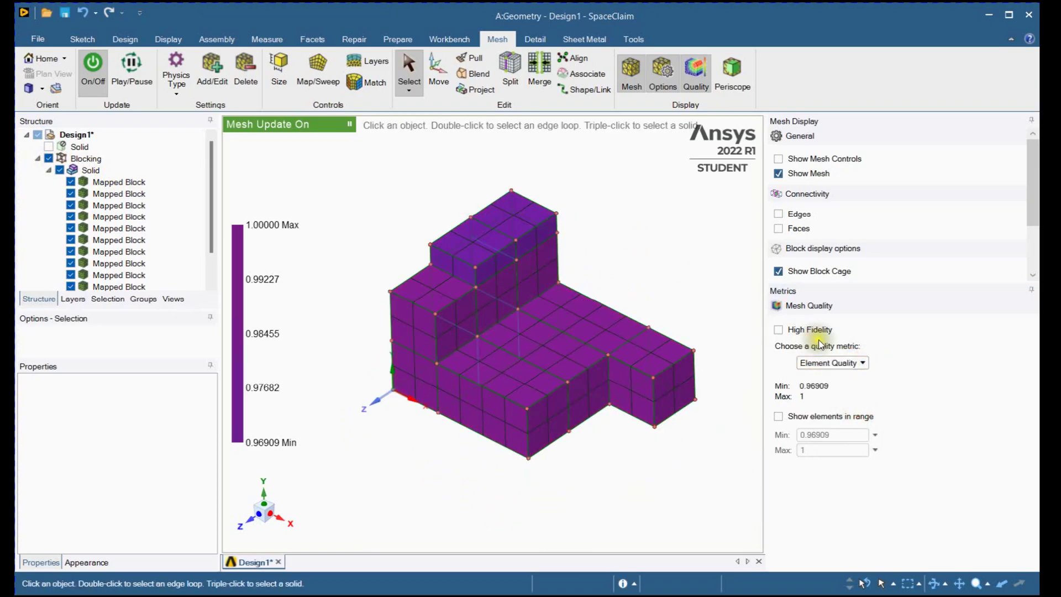
click(860, 363)
click(830, 397)
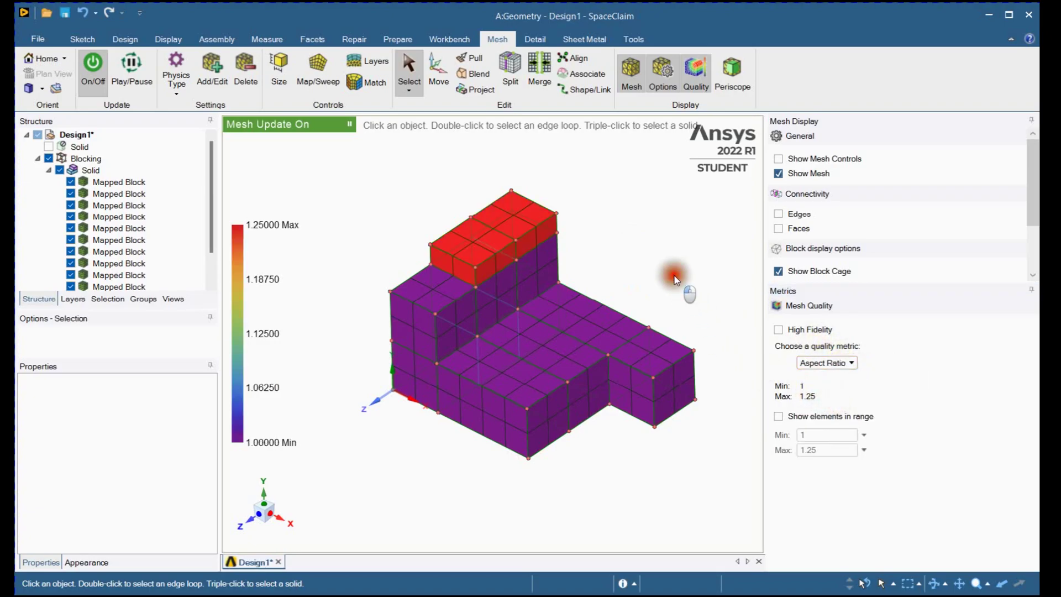
ctrl+middle_drag(638, 269, 628, 269)
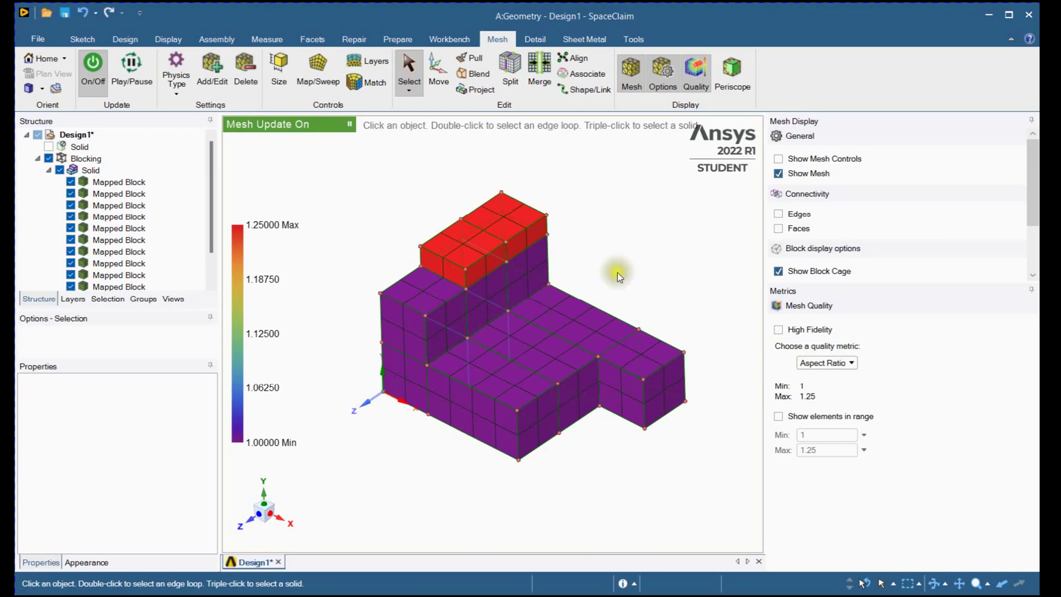
middle_drag(623, 276, 628, 277)
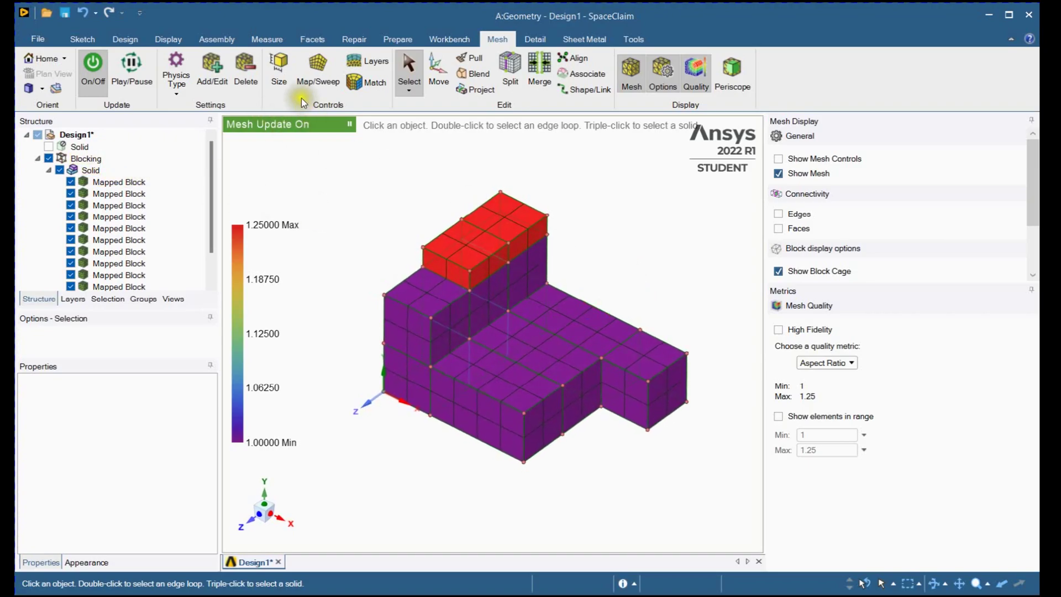
Step: Set divisions on the vertical block edge and regenerate the mesh
click(279, 73)
scroll(486, 171, down, 3)
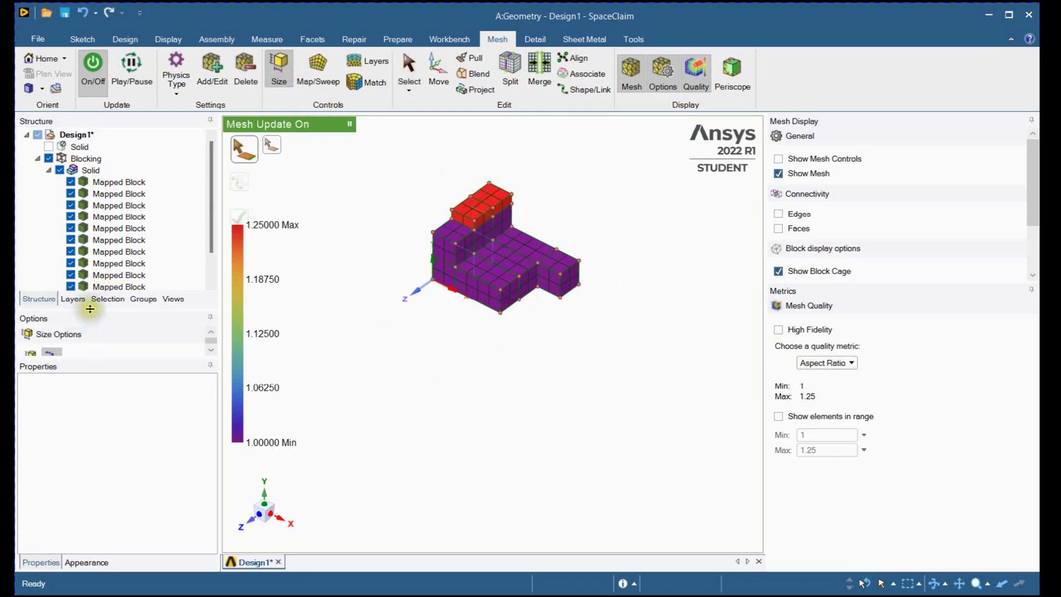
scroll(478, 250, up, 5)
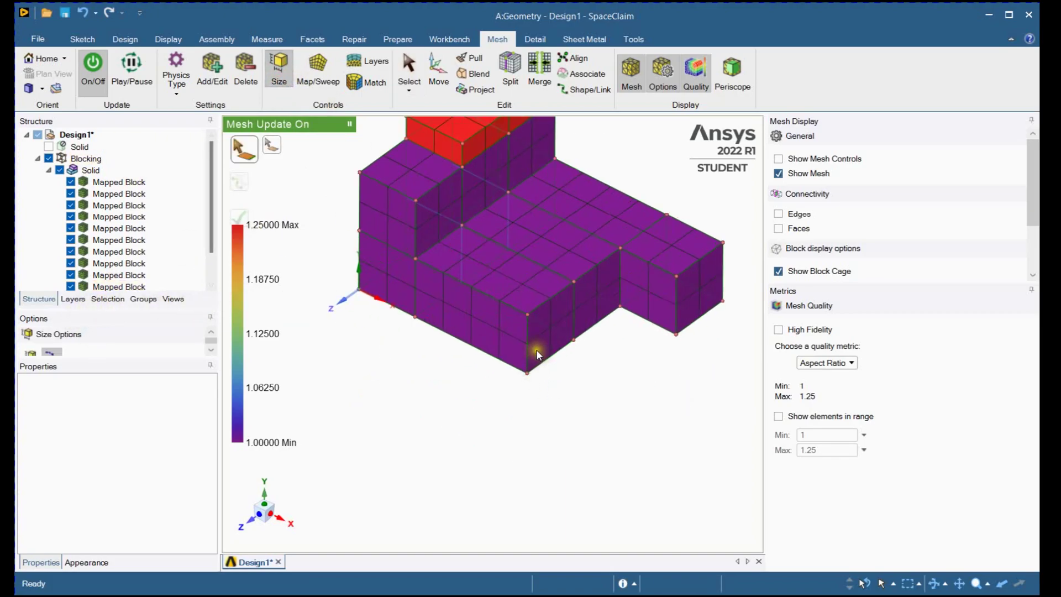
scroll(535, 351, down, 1)
click(509, 351)
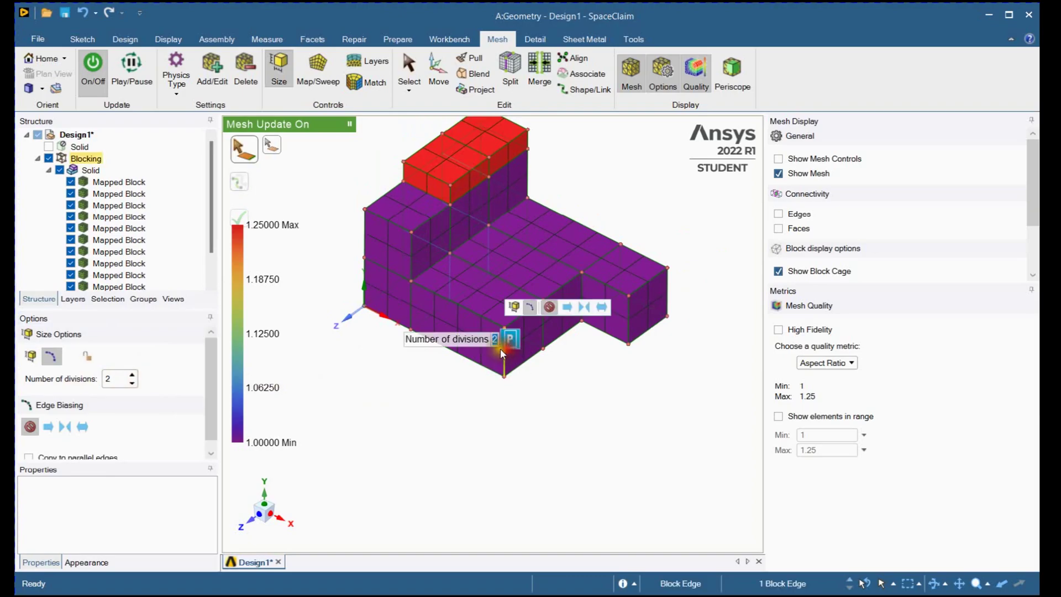
scroll(131, 378, up, 2)
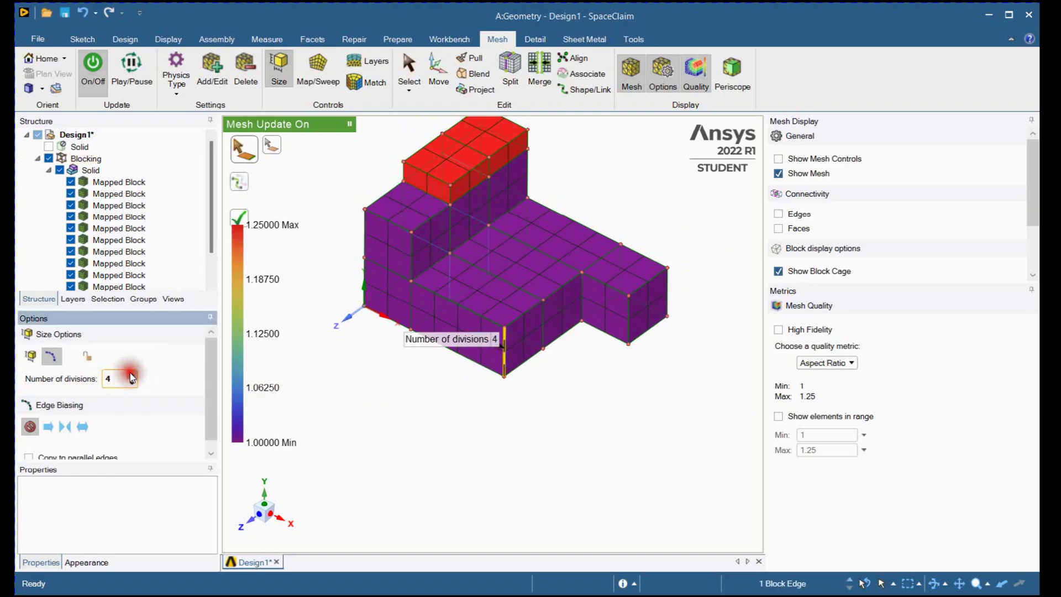
click(567, 419)
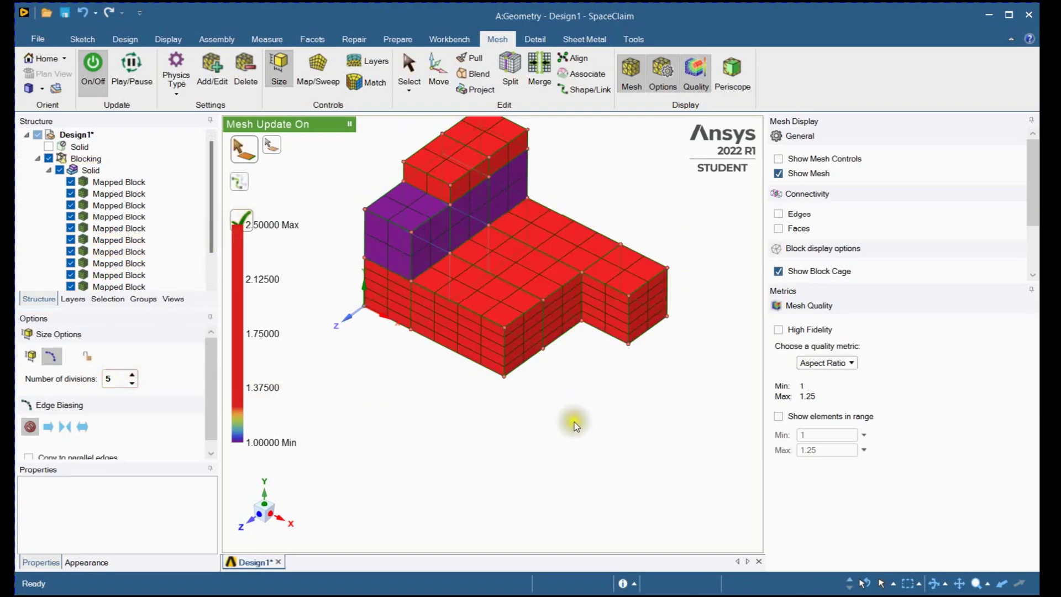
scroll(592, 379, down, 3)
scroll(583, 375, up, 2)
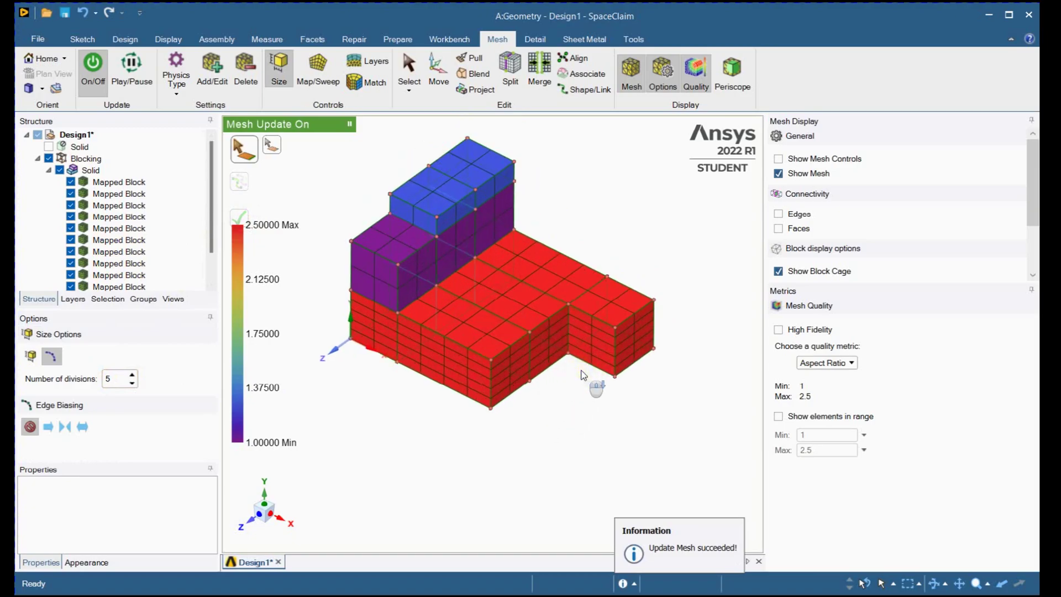
Step: Increase the number of divisions on the bottom block's lower edges
click(517, 390)
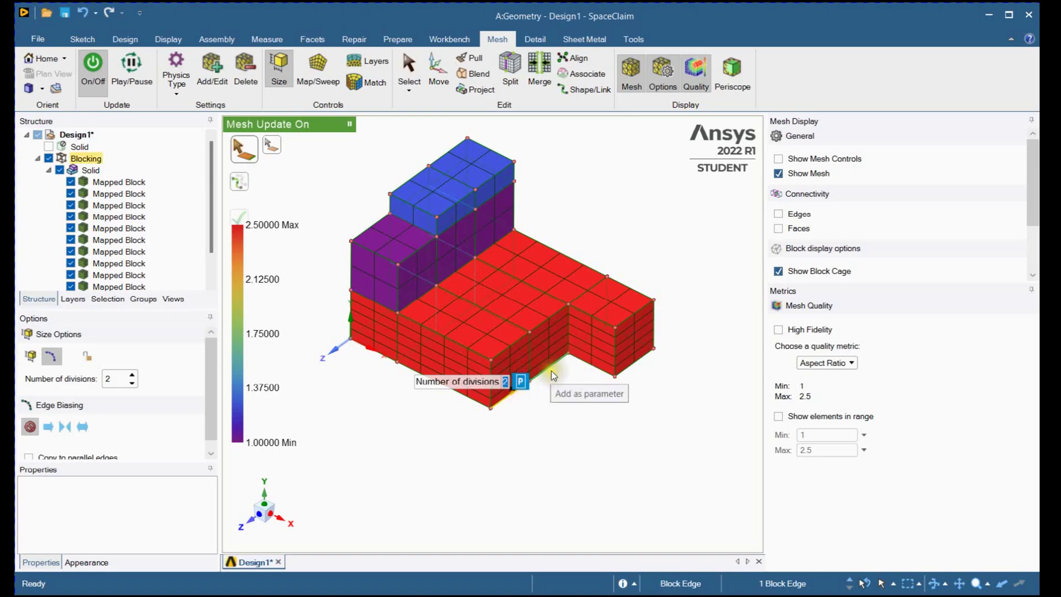
ctrl+click(640, 367)
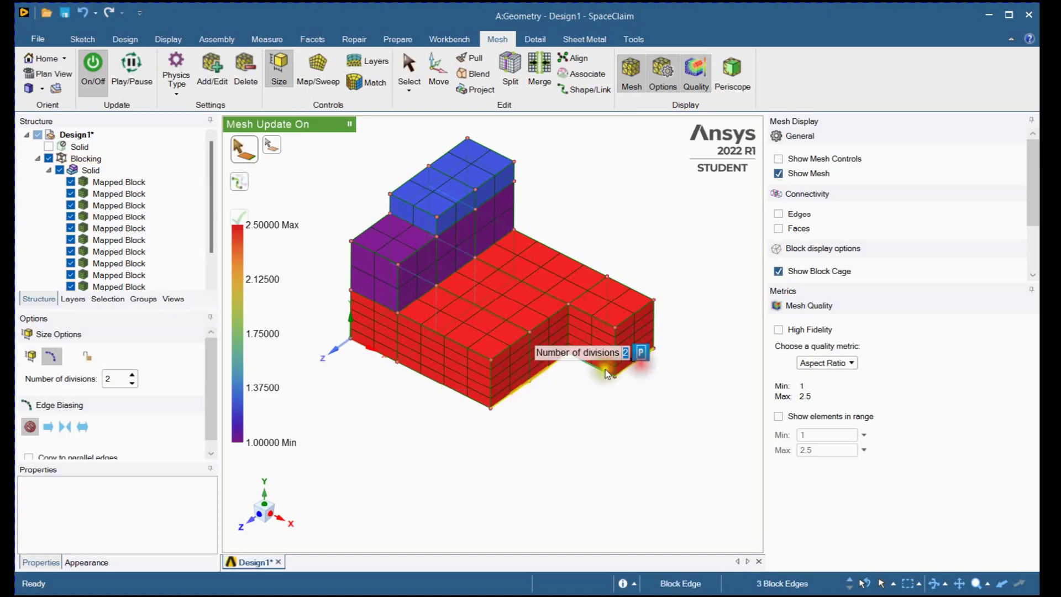
ctrl+click(600, 371)
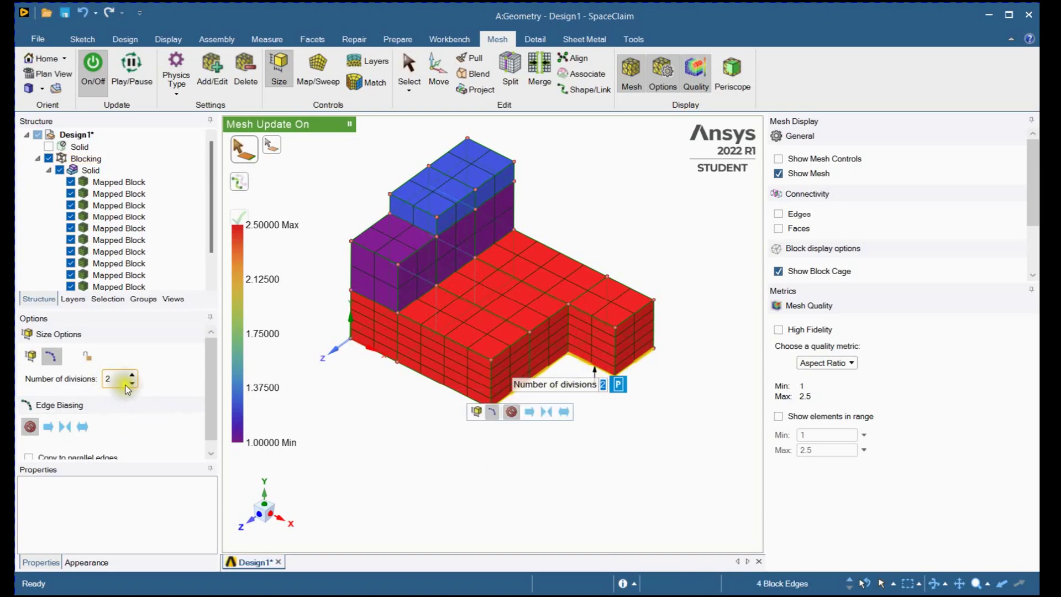
click(133, 374)
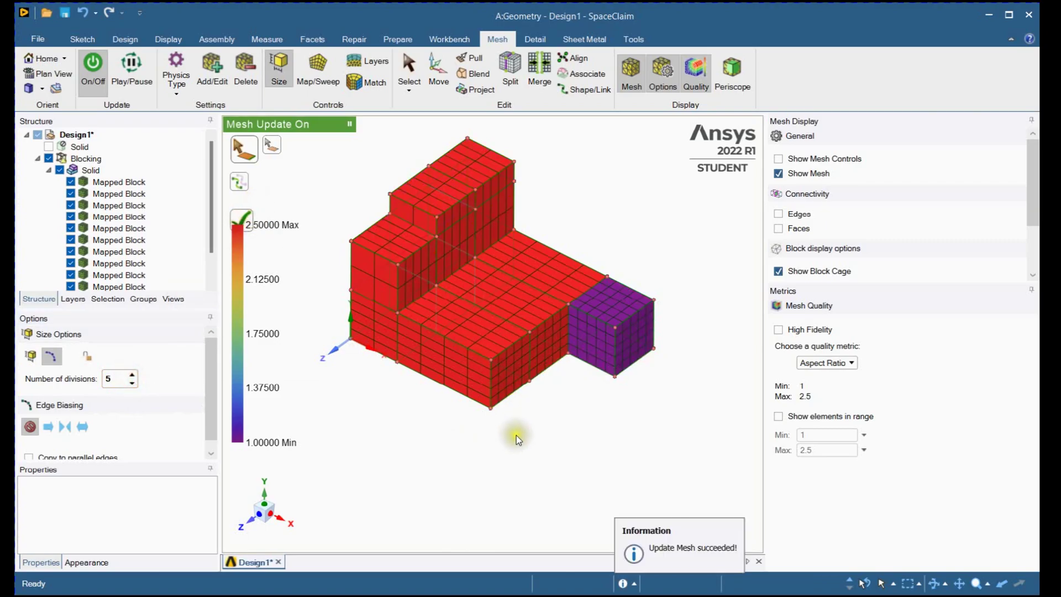
Step: Give the front-bottom edge 10 divisions and update the mesh
shift+middle_drag(526, 441, 548, 468)
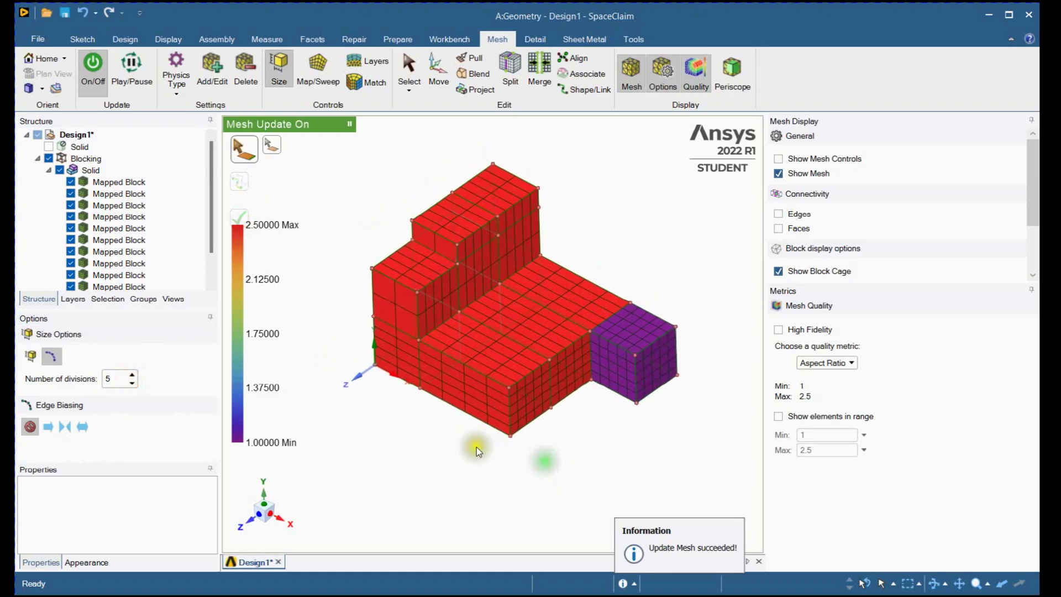
click(483, 428)
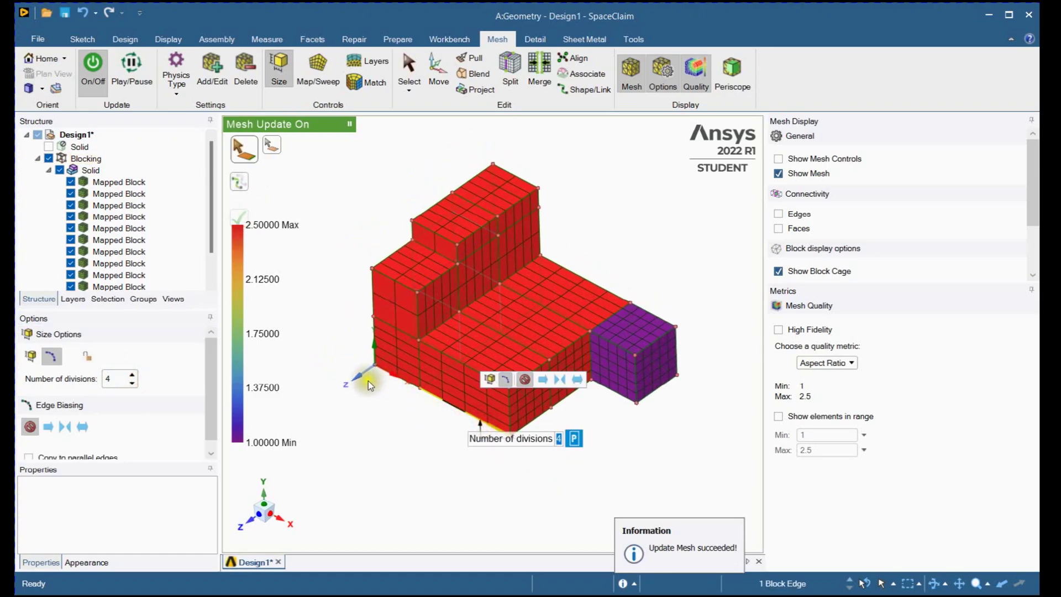
click(132, 374)
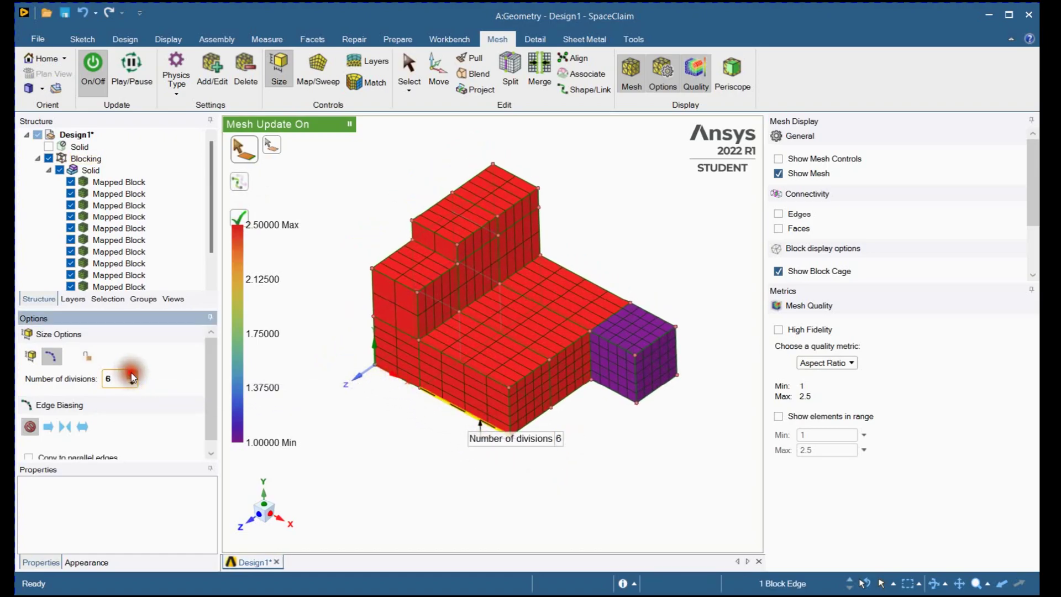
click(132, 374)
click(132, 376)
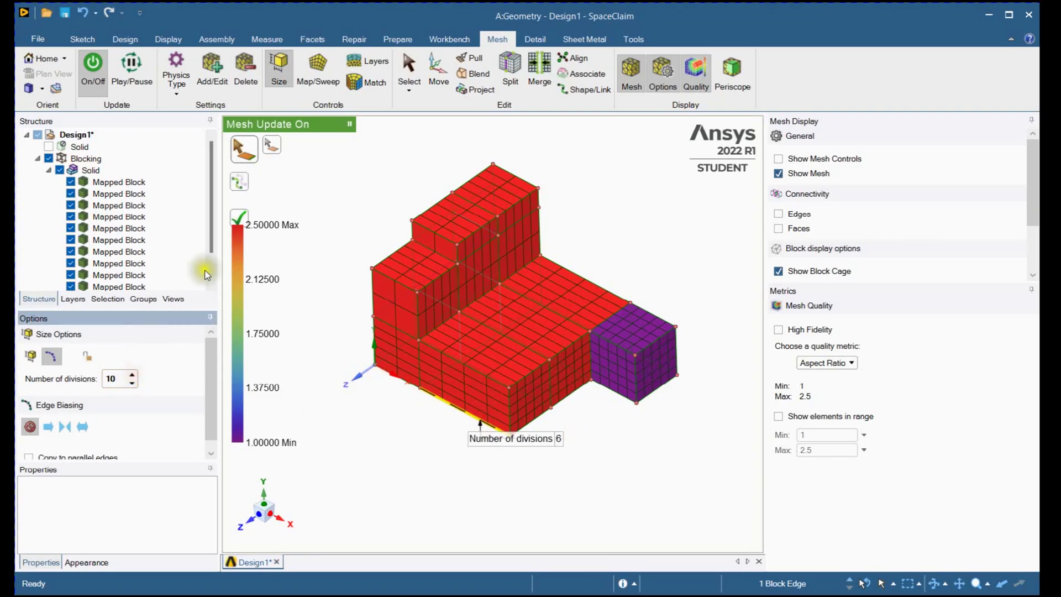
click(240, 217)
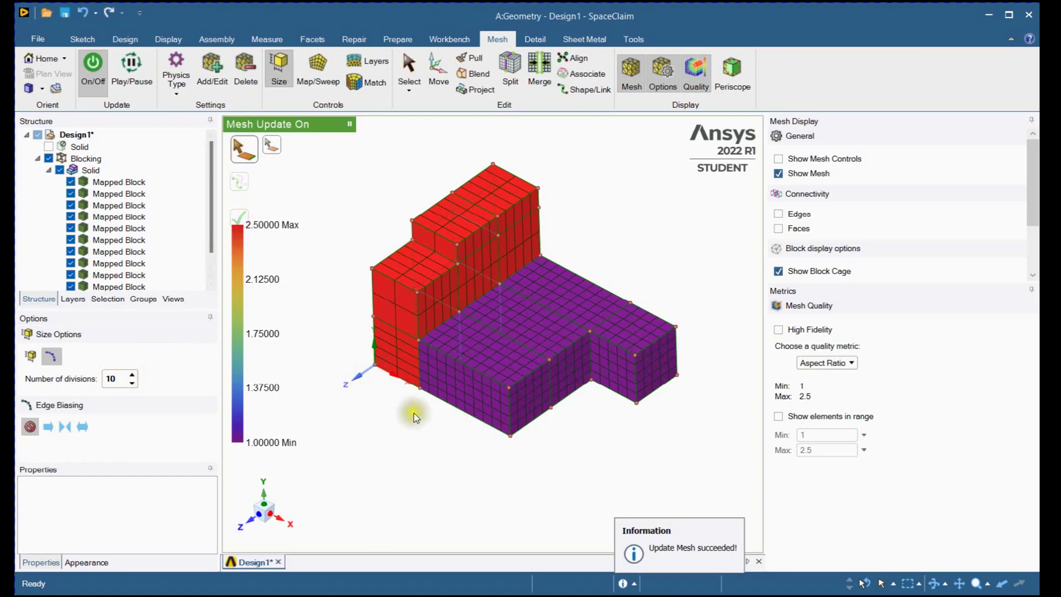
Step: Set two tall stepped-part edges to 5 divisions, then refine the top red block's edge
click(410, 384)
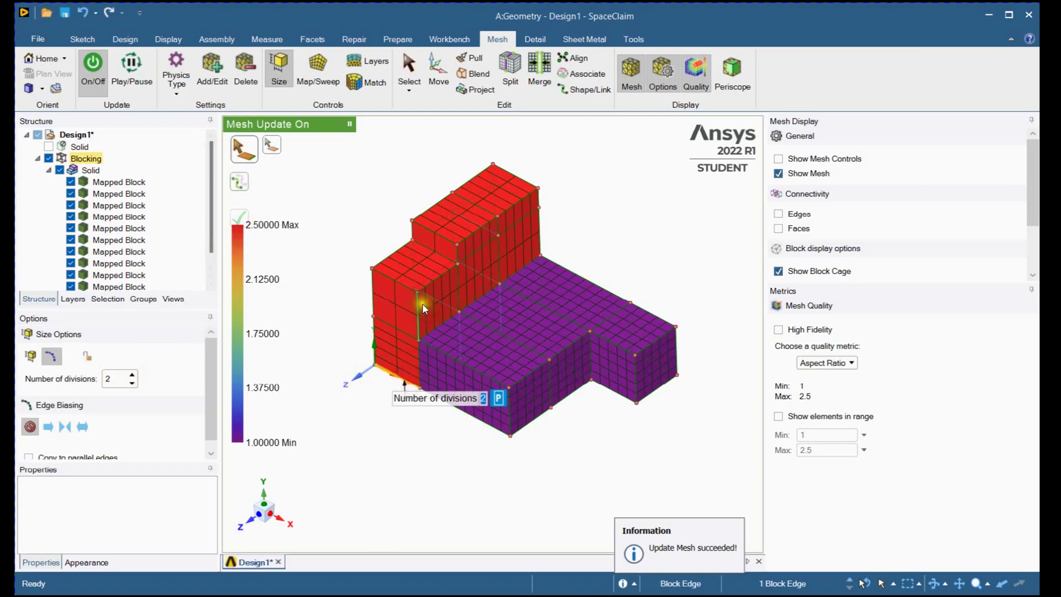
ctrl+click(418, 310)
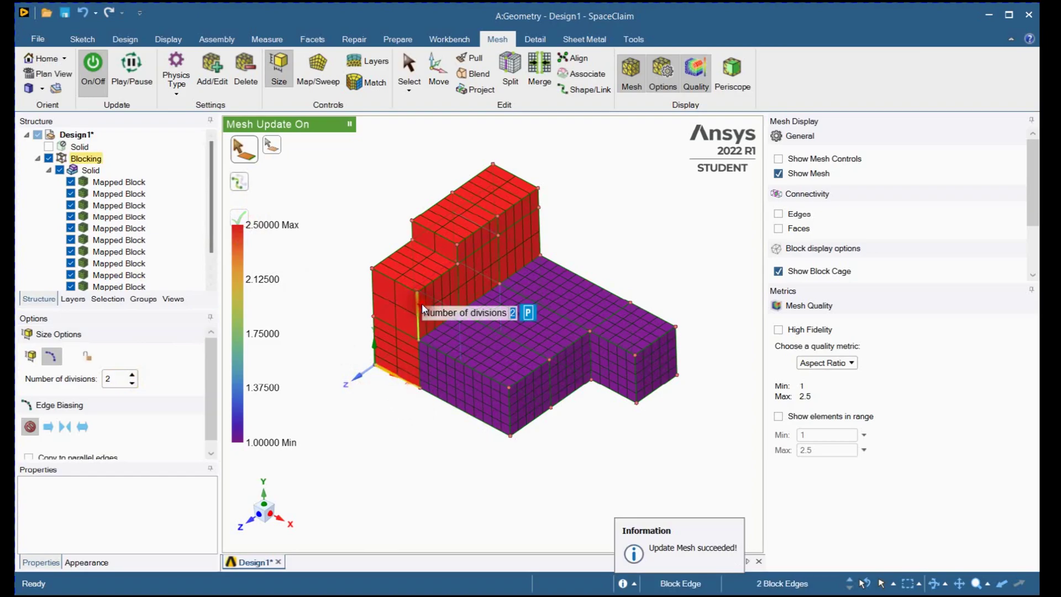
click(132, 376)
click(132, 375)
click(132, 375)
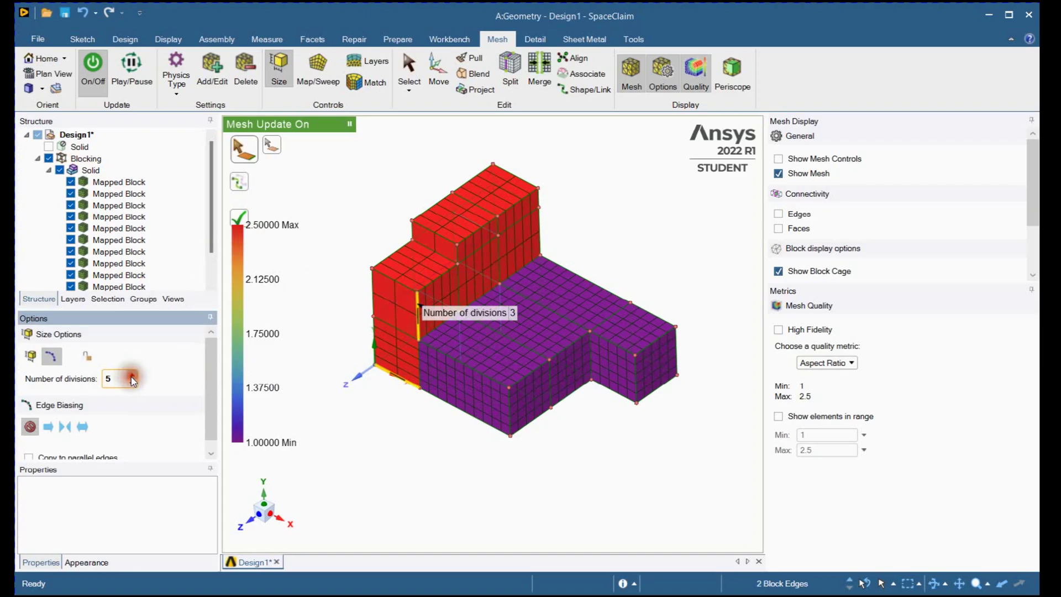
click(239, 218)
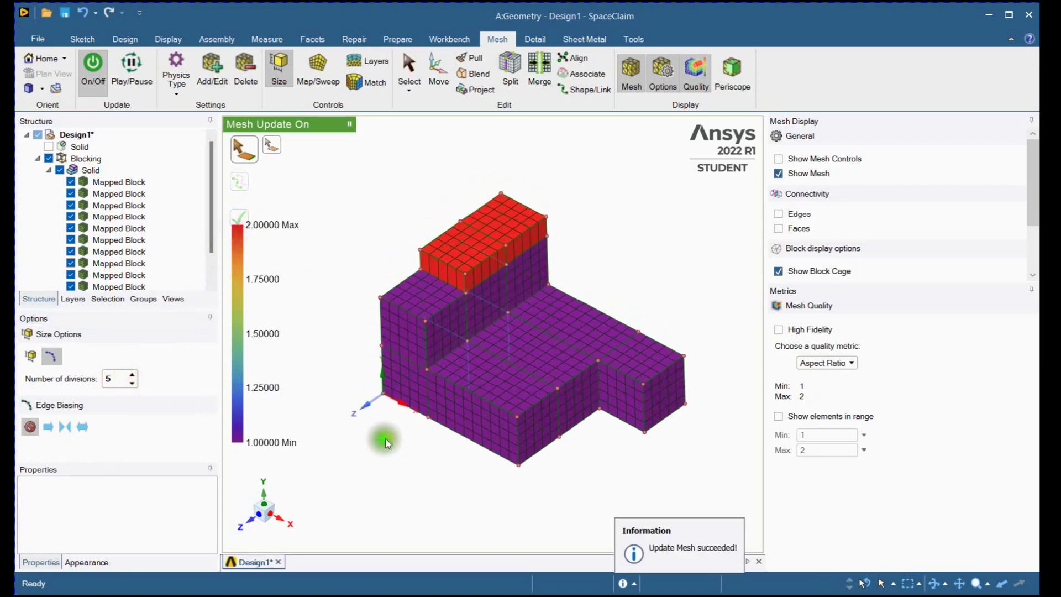
click(469, 285)
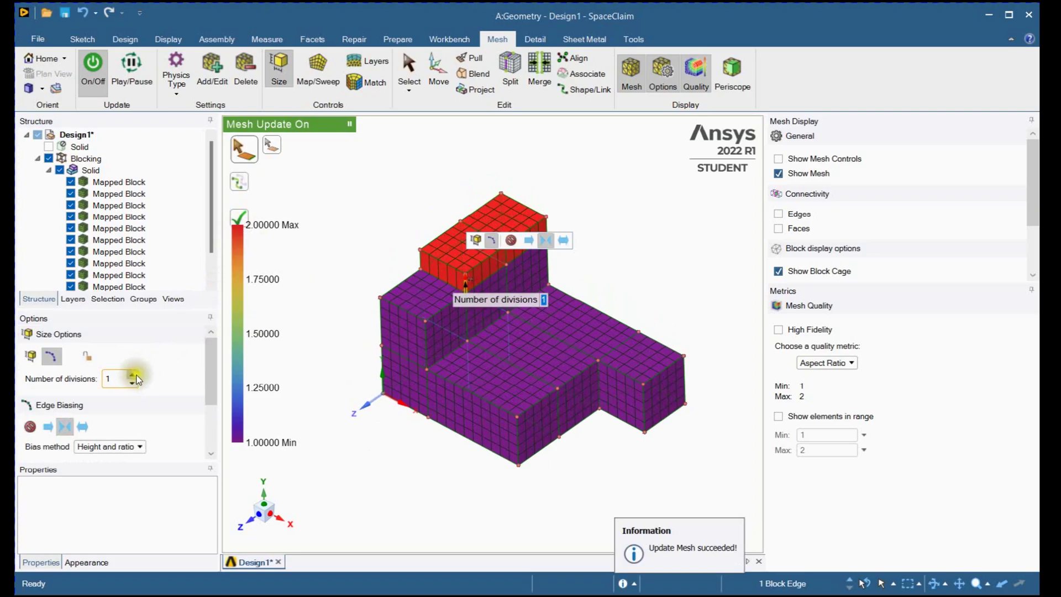
click(239, 220)
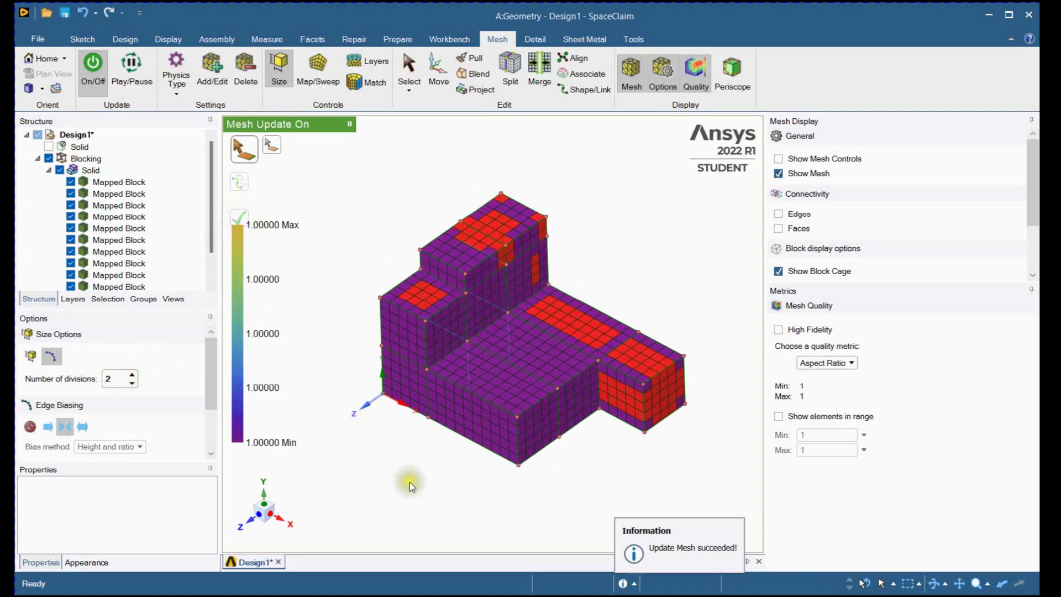
scroll(398, 480, up, 2)
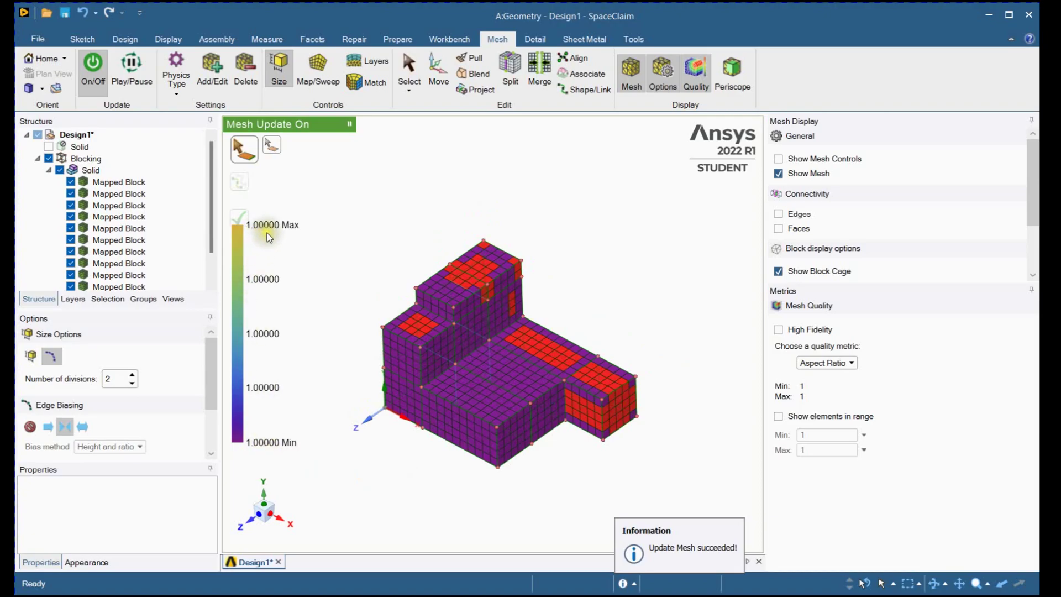
Step: Read Element Quality (exactly 1), then Skewness (1.3058e-10 to 4.9817e-07)
click(844, 363)
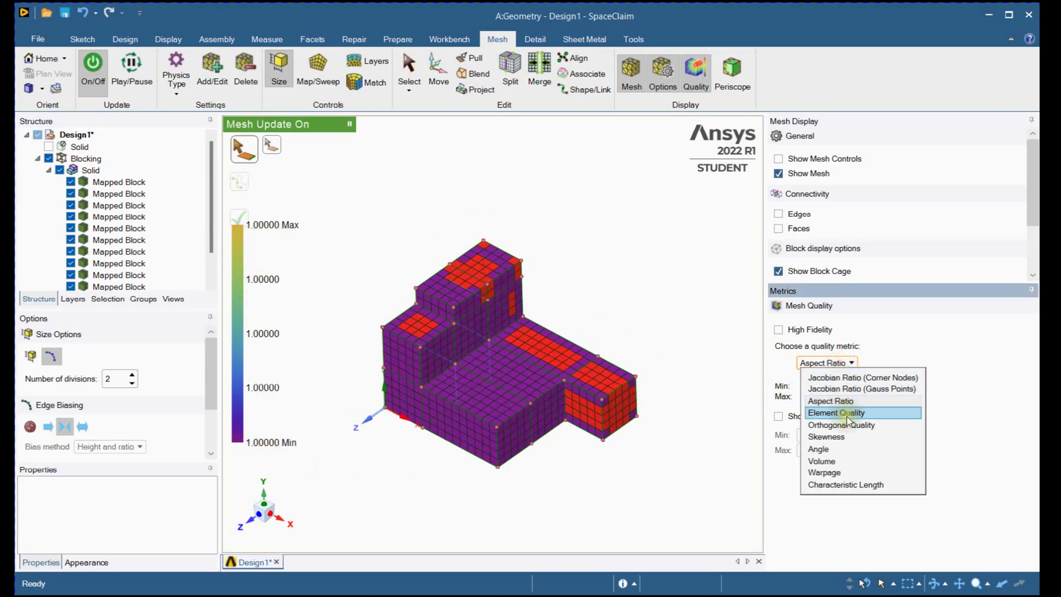
click(846, 413)
click(636, 477)
scroll(487, 480, down, 1)
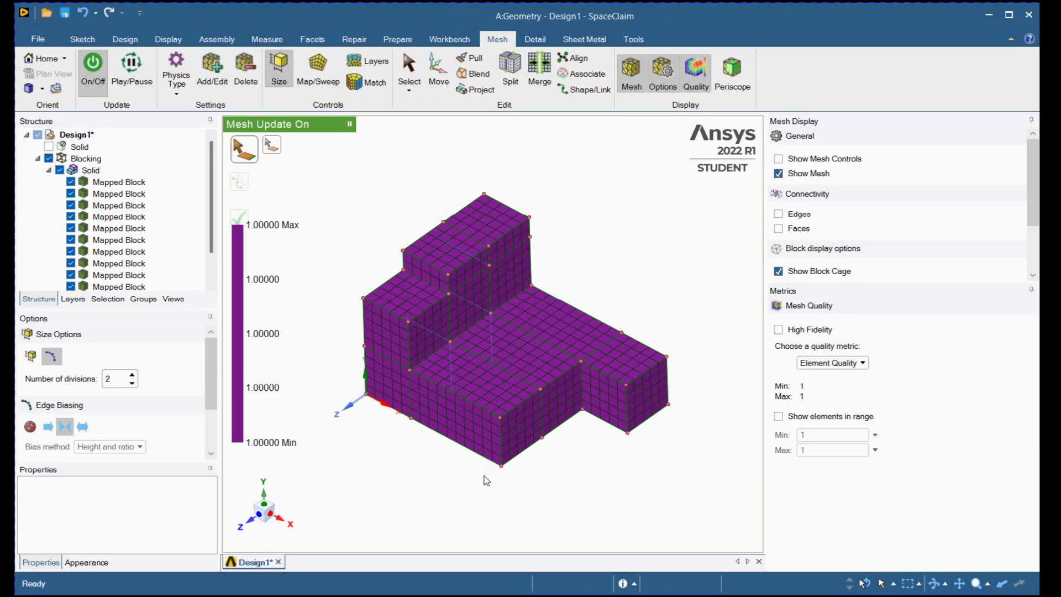
scroll(492, 485, down, 1)
scroll(481, 481, down, 1)
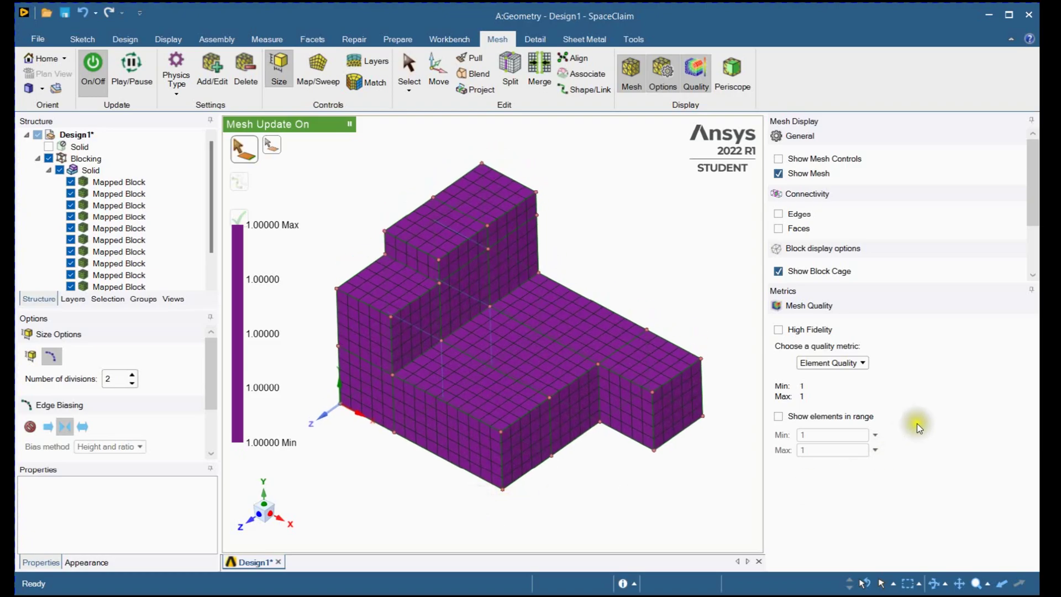
click(864, 363)
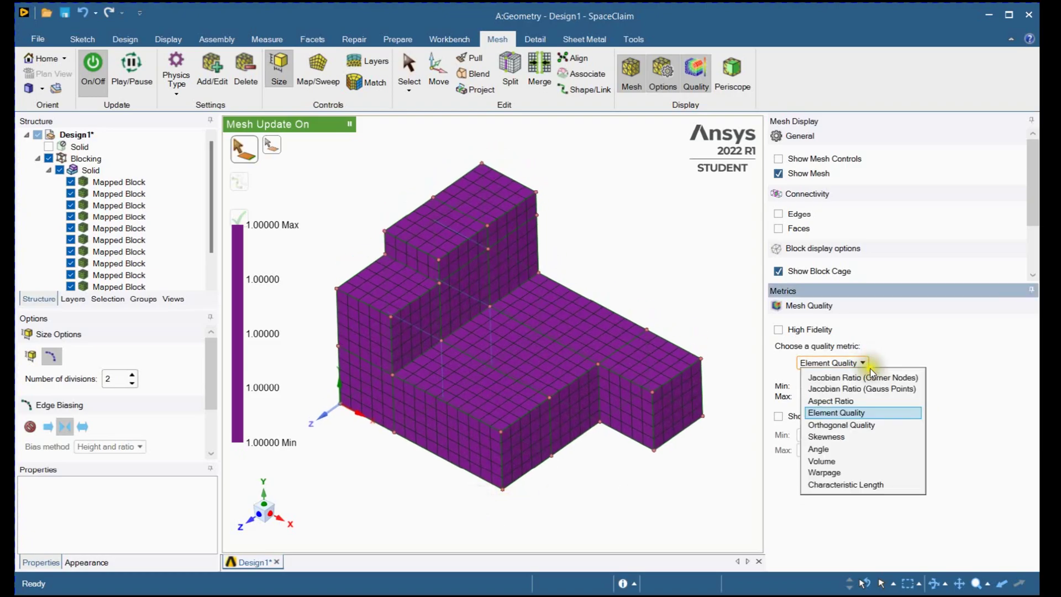
click(848, 444)
click(659, 496)
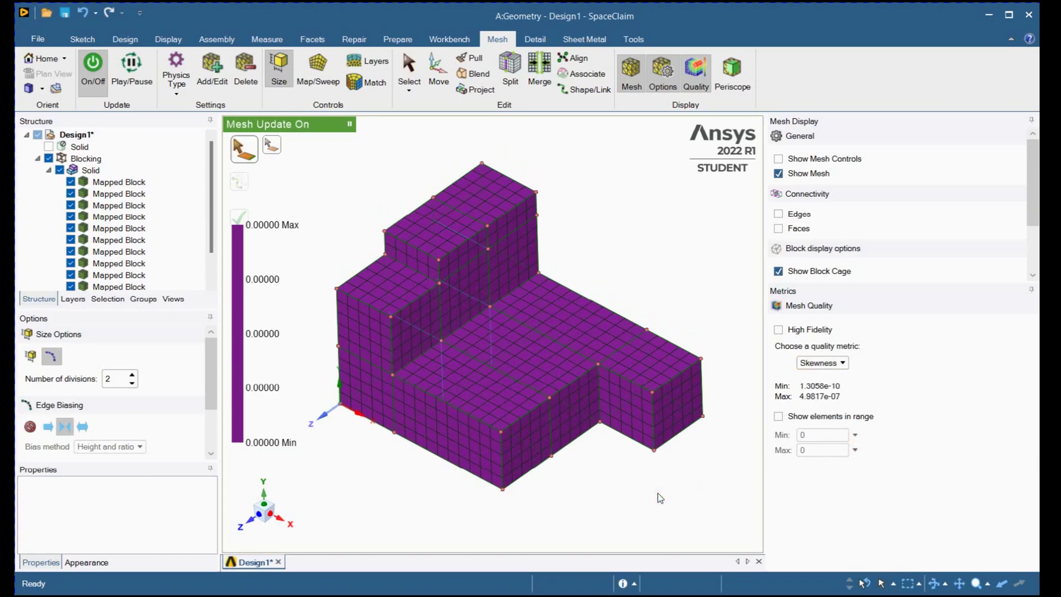
Step: Turn off Wireframe, Vertices and Show Block Cage in Mesh Display
drag(1044, 215, 1045, 259)
click(793, 239)
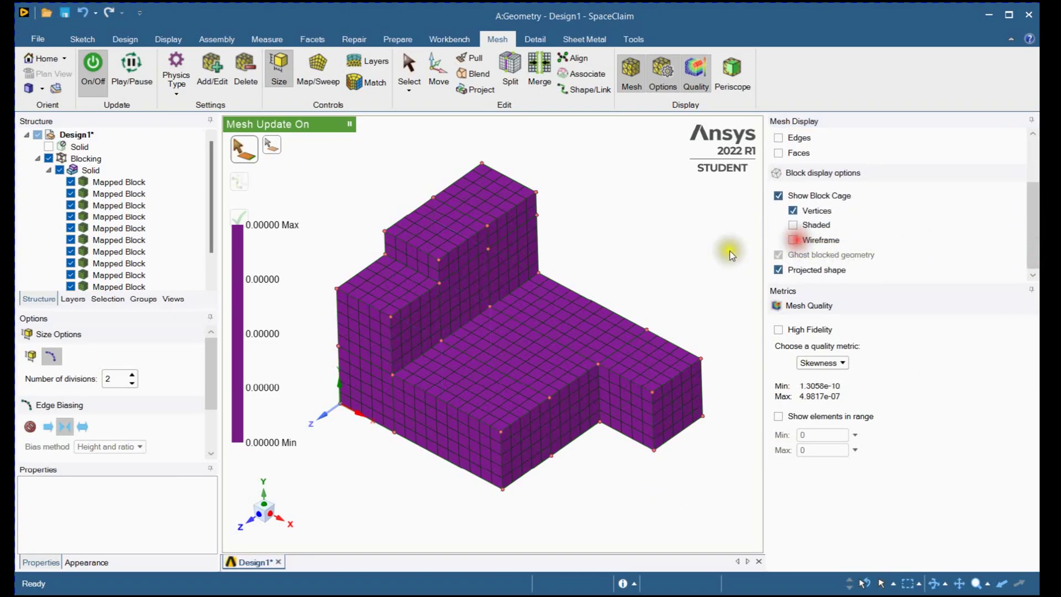
click(794, 210)
click(779, 195)
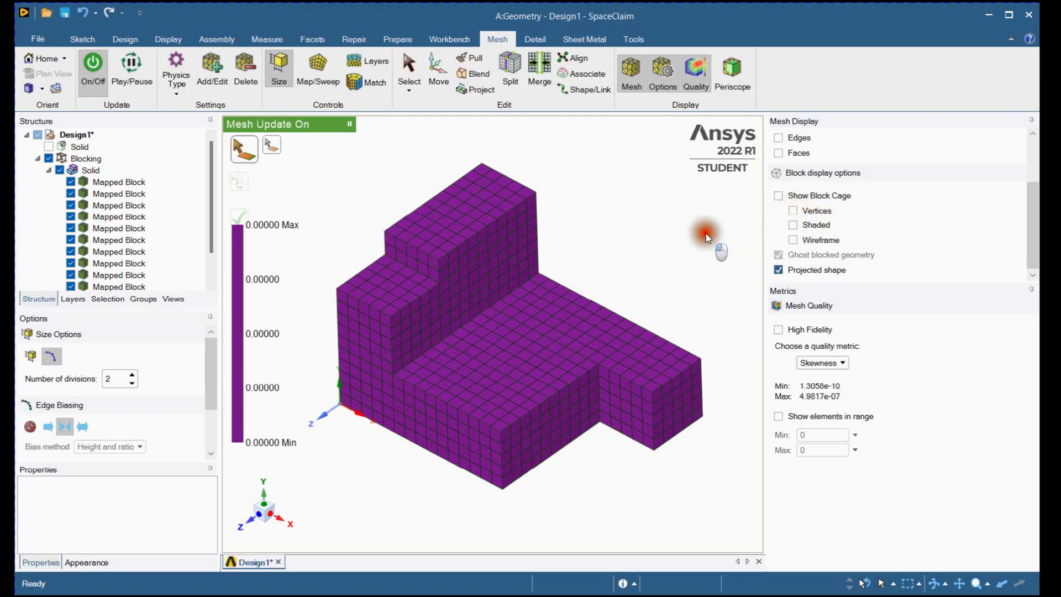
mouse_move(647, 265)
middle_down()
mouse_move(647, 197)
mouse_move(656, 265)
mouse_move(645, 269)
middle_up()
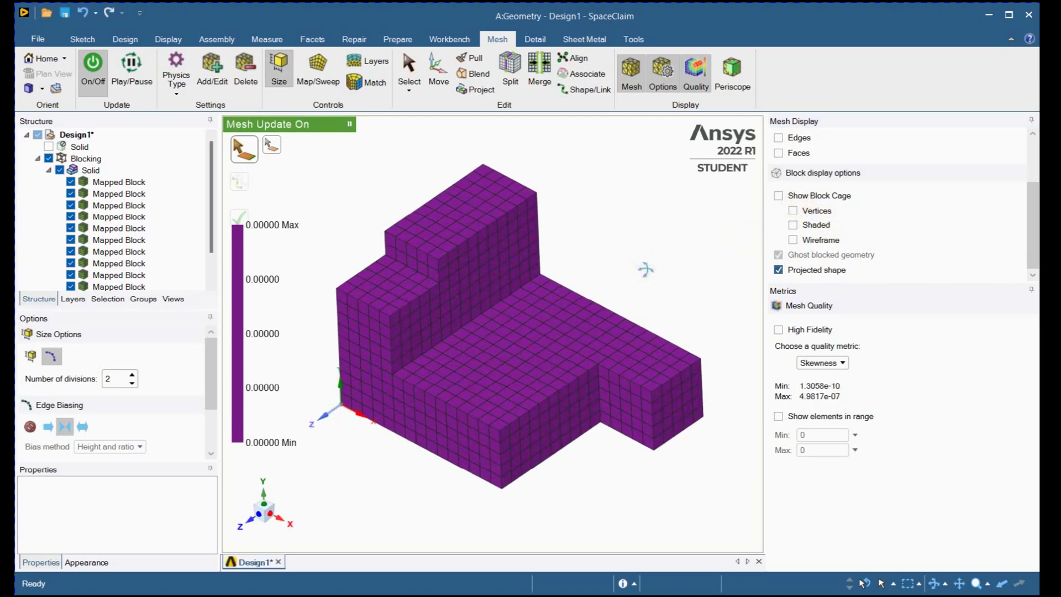